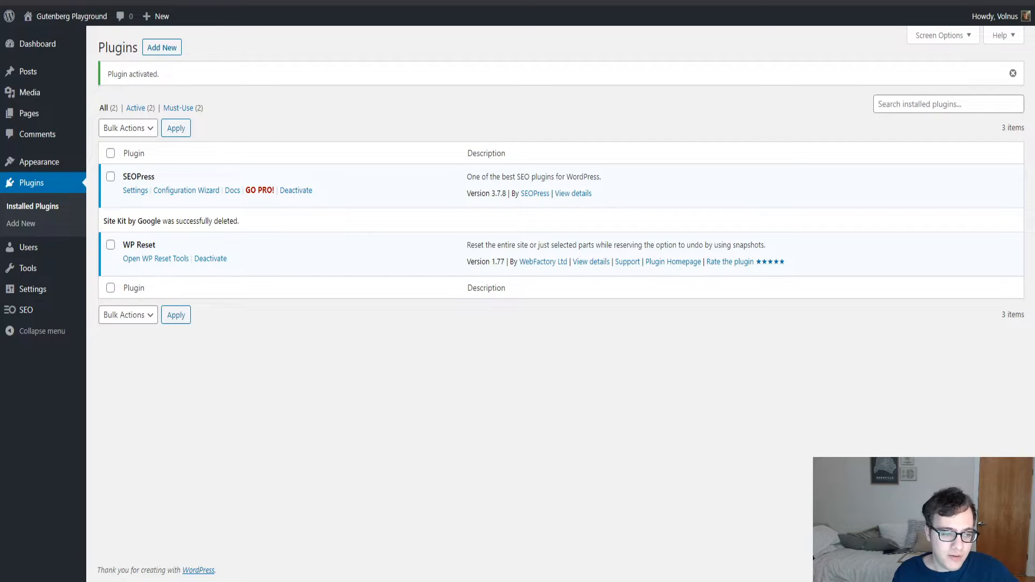
Step: Open the SEOPress dashboard and review its notifications and the list of feature modules
{"action": "left_click", "coordinate": [33, 313]}
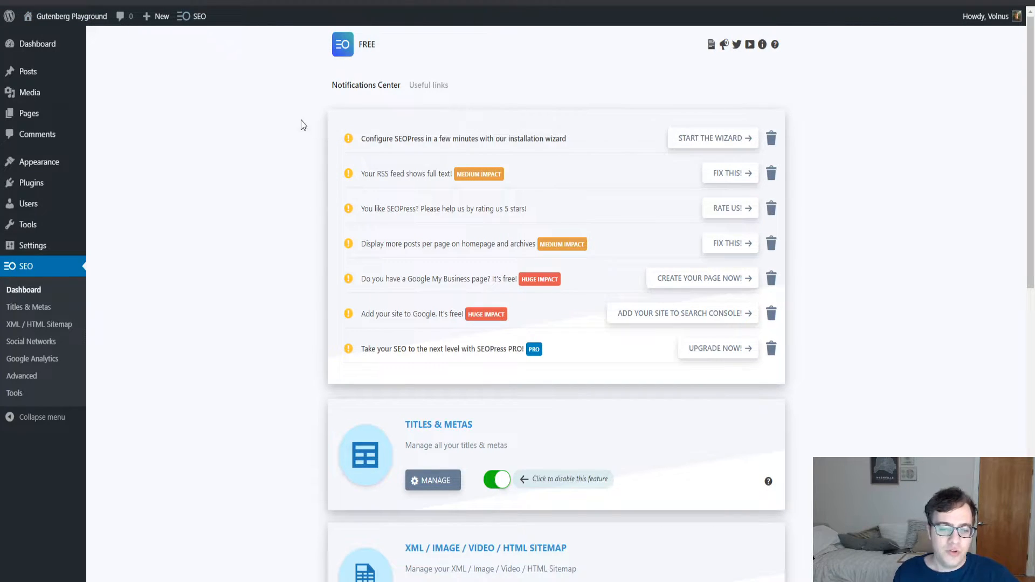
{"action": "left_click", "coordinate": [703, 199]}
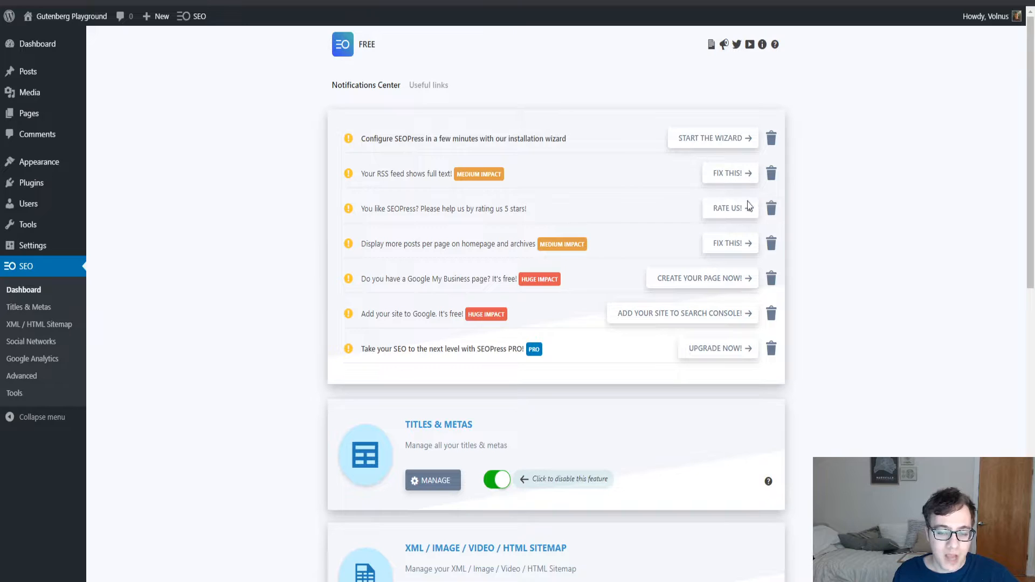
{"action": "scroll", "coordinate": [340, 185], "scroll_direction": "down", "scroll_amount": 2}
{"action": "scroll", "coordinate": [339, 183], "scroll_direction": "down", "scroll_amount": 2}
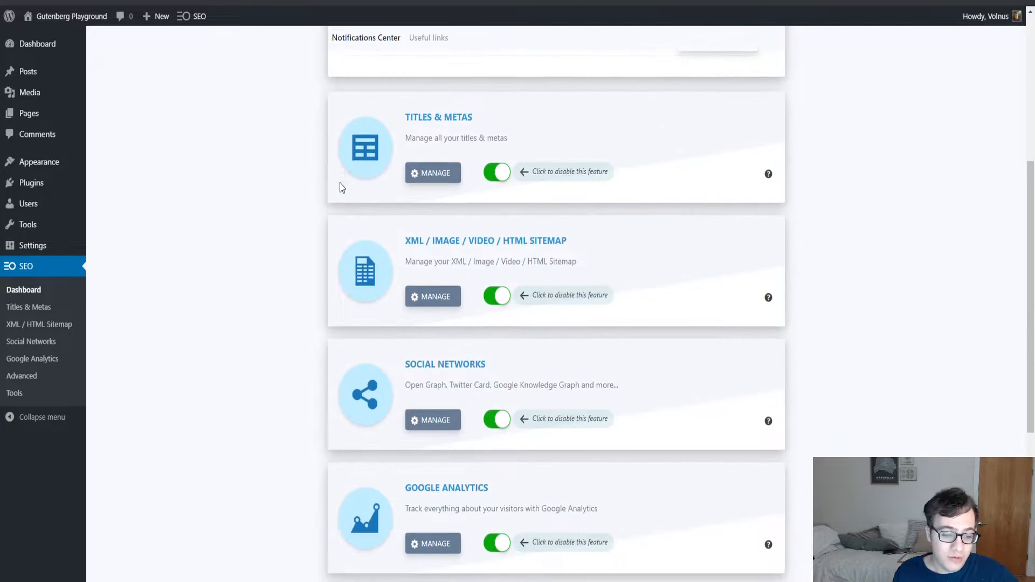
{"action": "scroll", "coordinate": [345, 189], "scroll_direction": "up", "scroll_amount": 5}
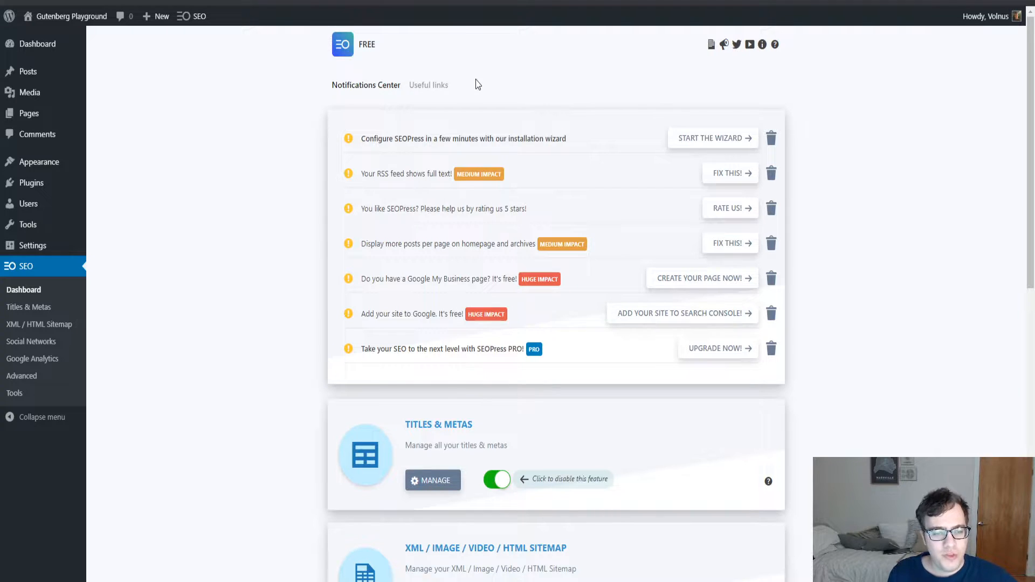
{"action": "scroll", "coordinate": [477, 86], "scroll_direction": "down", "scroll_amount": 10}
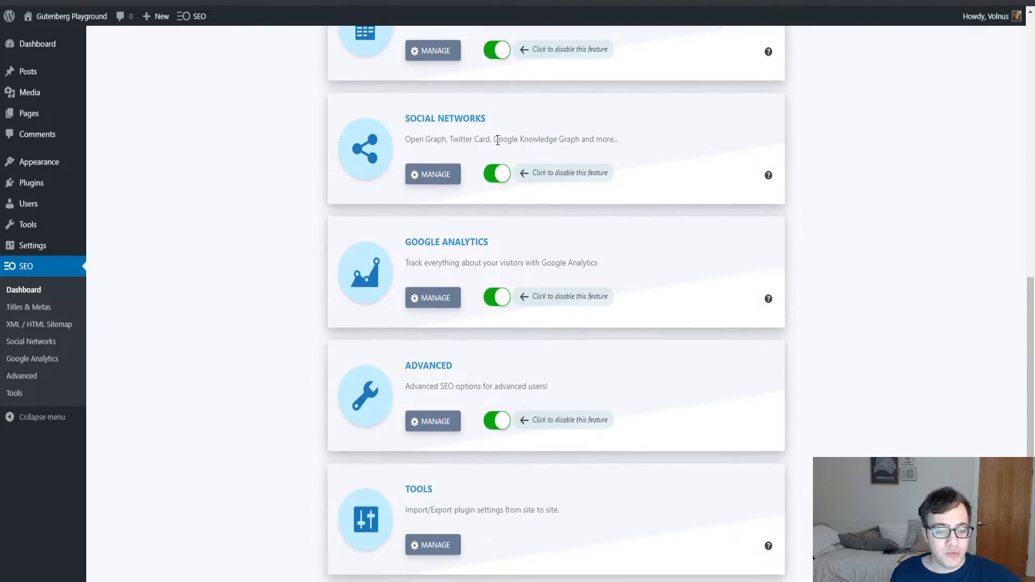
{"action": "scroll", "coordinate": [442, 246], "scroll_direction": "up", "scroll_amount": 10}
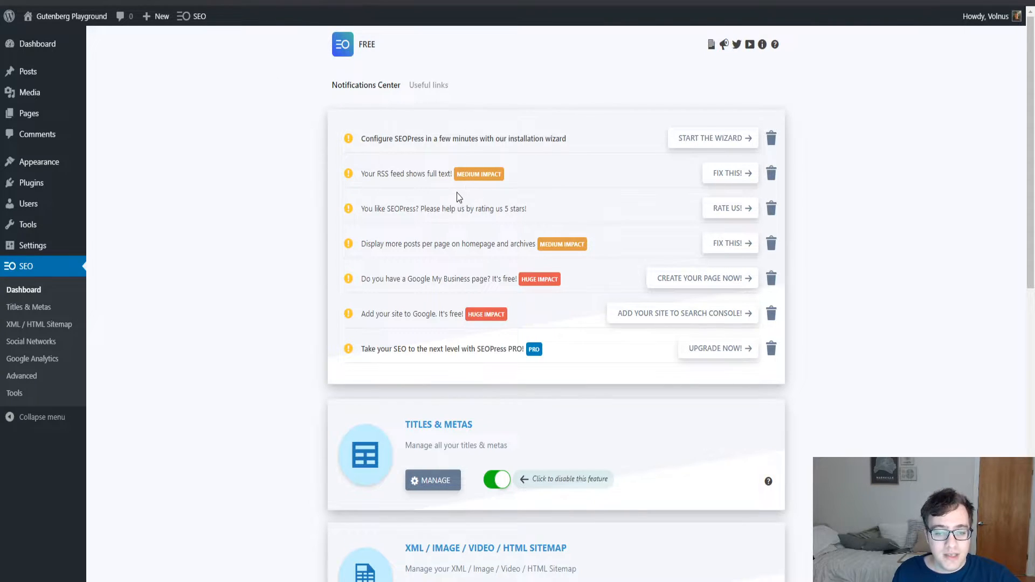
Step: In the Titles & Metas settings, set the homepage separator to "-" and append the separator tag to the site title
{"action": "left_click", "coordinate": [50, 311]}
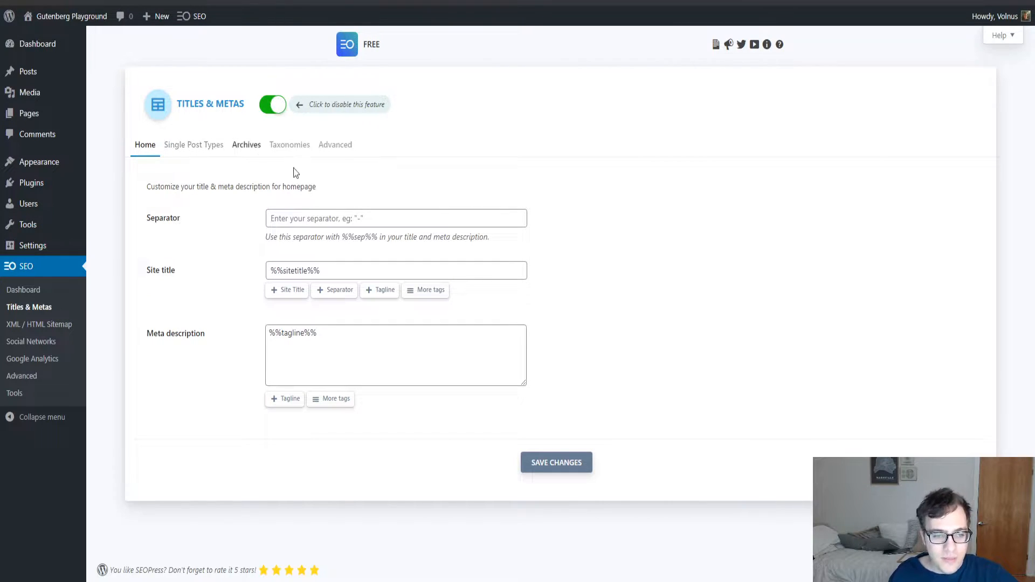
{"action": "left_click", "coordinate": [397, 220]}
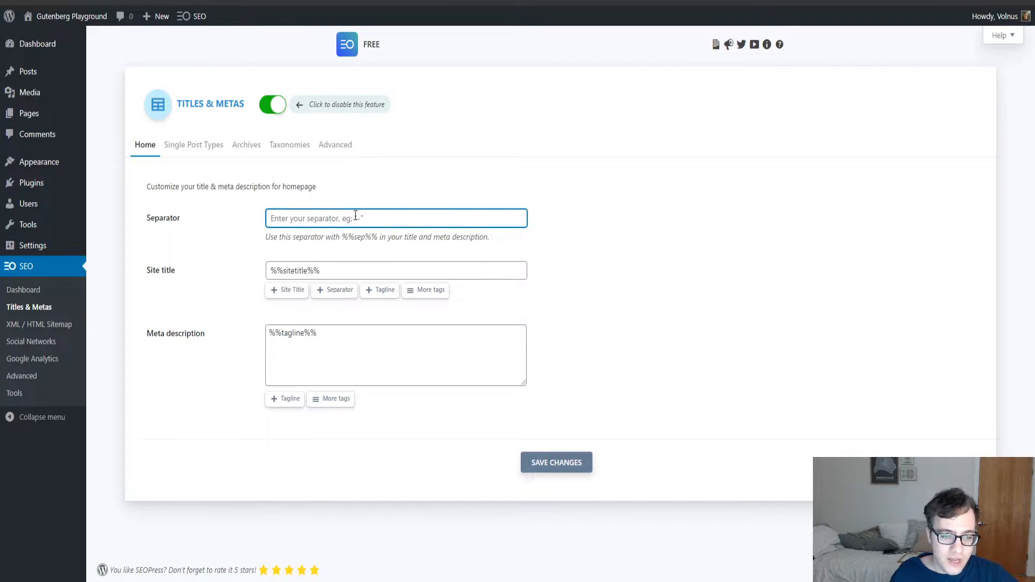
{"action": "type", "text": "-"}
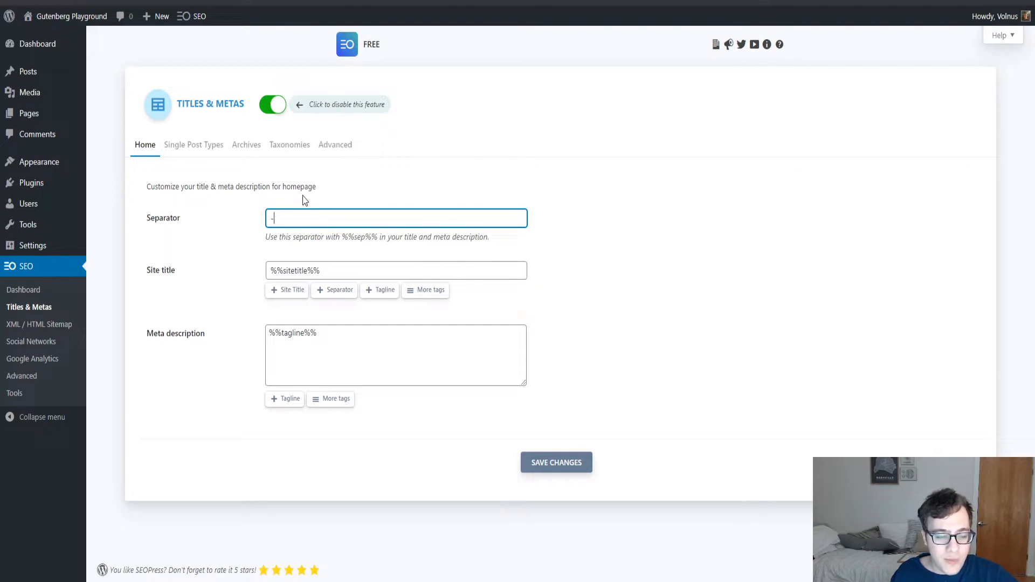
{"action": "left_click", "coordinate": [329, 265]}
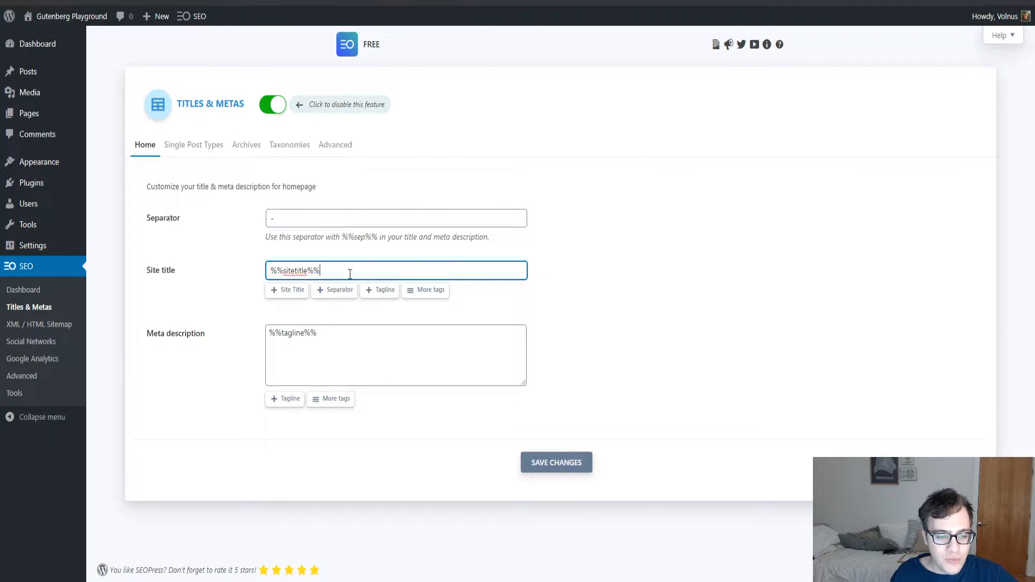
{"action": "left_click", "coordinate": [339, 290]}
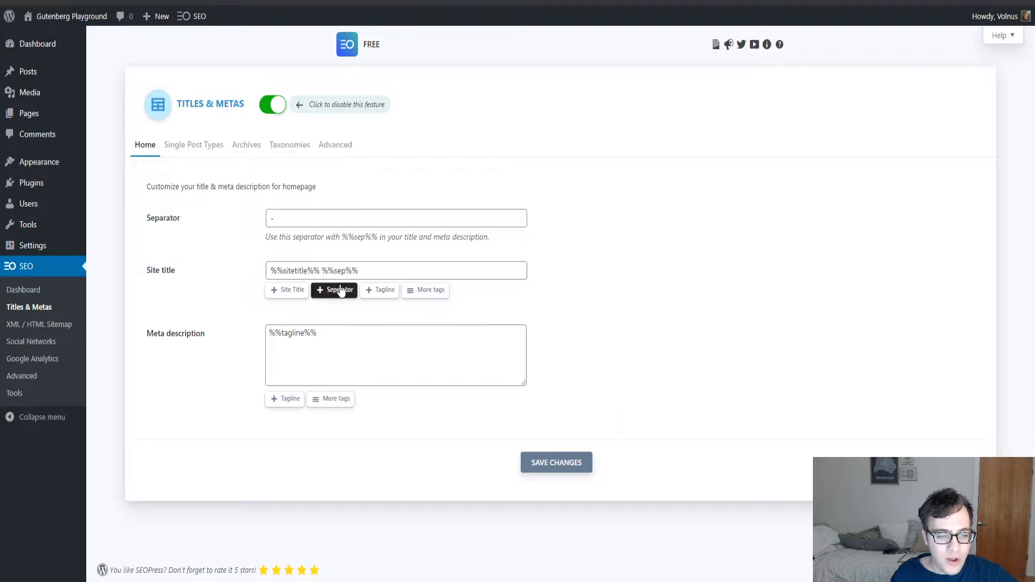
Step: Look through the list of available template variables and copy the %%tagline%% variable
{"action": "left_click", "coordinate": [428, 291]}
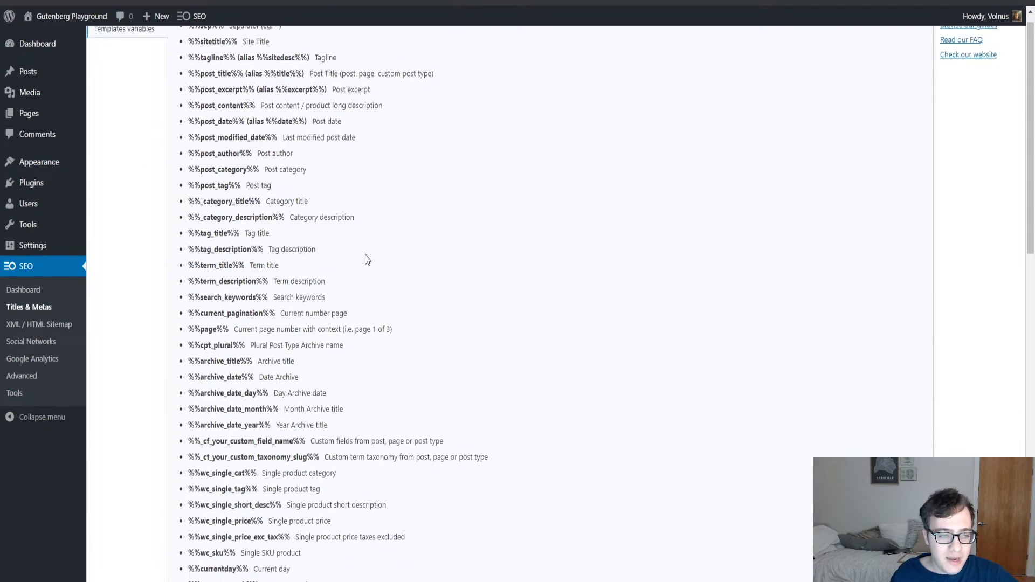
{"action": "scroll", "coordinate": [363, 259], "scroll_direction": "down", "scroll_amount": 5}
{"action": "scroll", "coordinate": [355, 249], "scroll_direction": "up", "scroll_amount": 5}
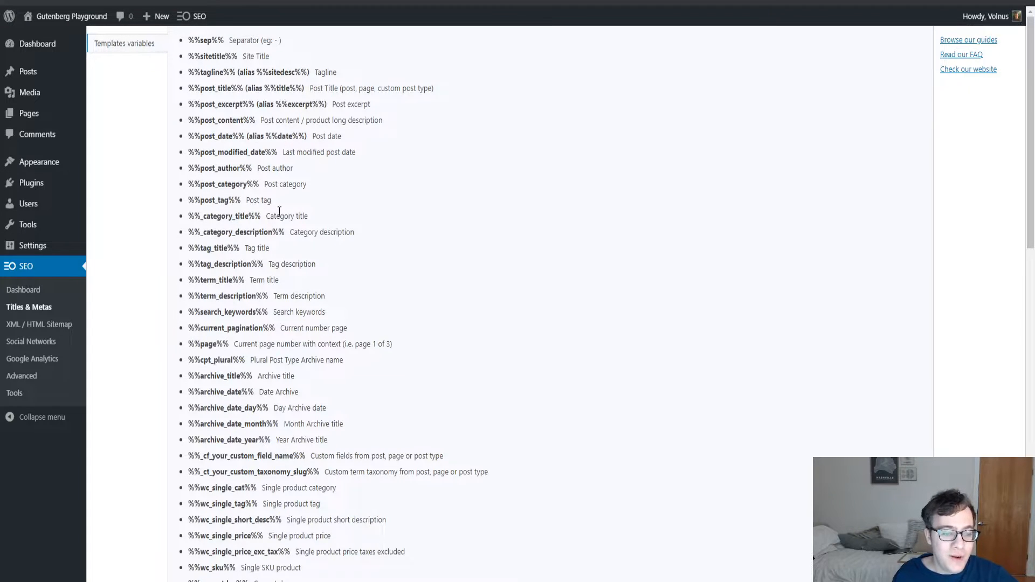
{"action": "scroll", "coordinate": [278, 216], "scroll_direction": "down", "scroll_amount": 5}
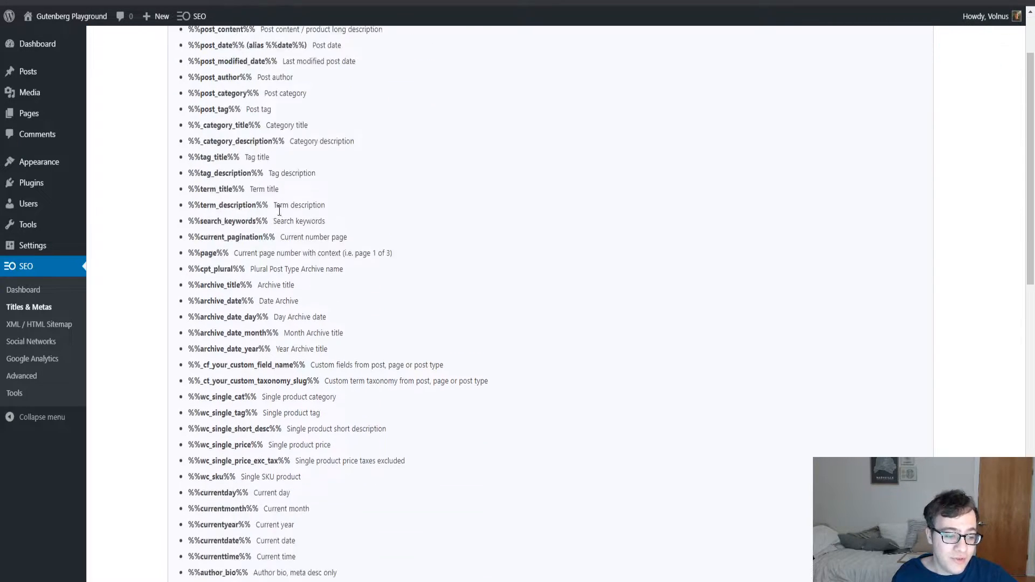
{"action": "scroll", "coordinate": [276, 224], "scroll_direction": "up", "scroll_amount": 2}
{"action": "scroll", "coordinate": [276, 224], "scroll_direction": "up", "scroll_amount": 2}
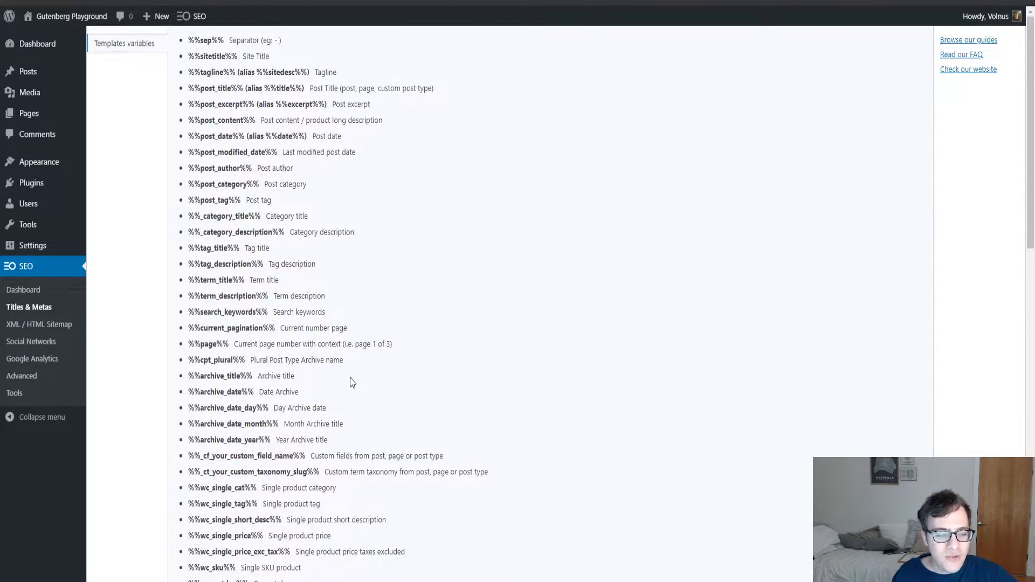
{"action": "left_click_drag", "start_coordinate": [220, 72], "coordinate": [188, 71]}
{"action": "key", "text": "ctrl+c"}
{"action": "left_click", "coordinate": [241, 69]}
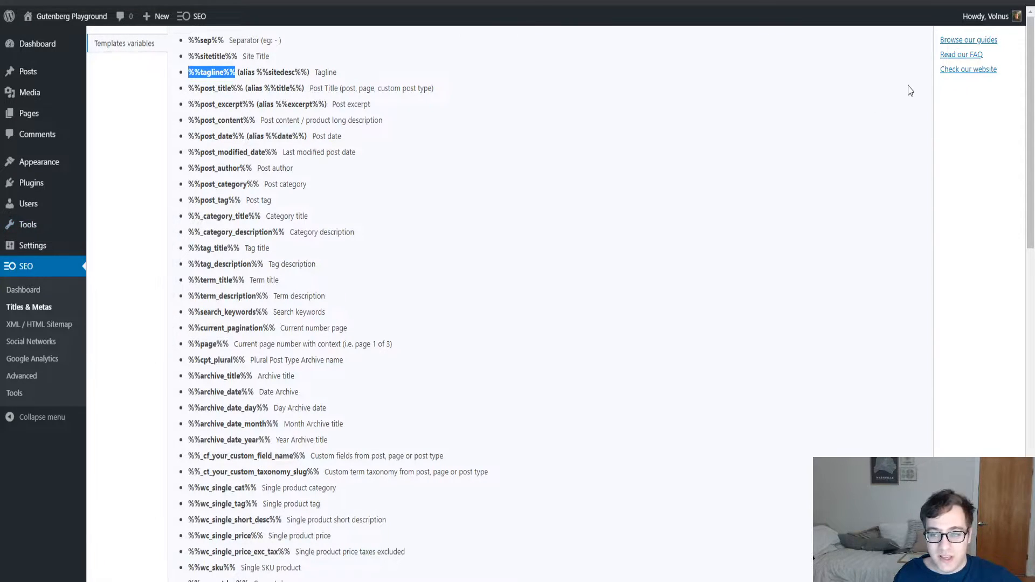
Step: Complete the homepage site title as "%%sitetitle%% %%sep%% %%tagline%%" and save the changes
{"action": "scroll", "coordinate": [690, 168], "scroll_direction": "down", "scroll_amount": 15}
{"action": "left_click", "coordinate": [450, 307]}
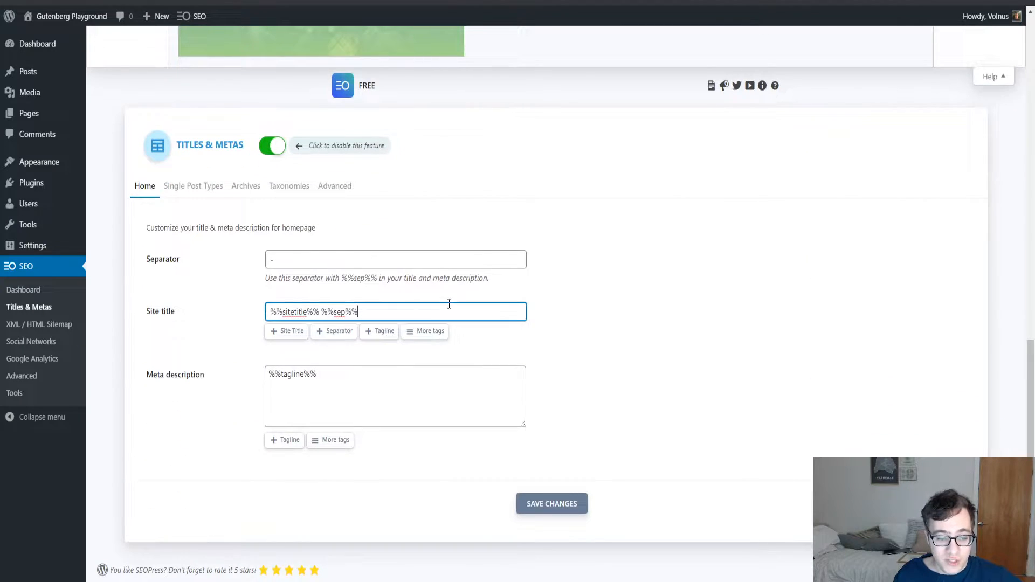
{"action": "key", "text": "ctrl+v"}
{"action": "key", "text": "Left"}
{"action": "key", "text": "Left"}
{"action": "key", "text": "Left"}
{"action": "key", "text": "Left"}
{"action": "key", "text": "Left"}
{"action": "key", "text": "Left"}
{"action": "key", "text": "Left"}
{"action": "key", "text": "Left"}
{"action": "key", "text": "Left"}
{"action": "key", "text": "Left"}
{"action": "key", "text": "Left"}
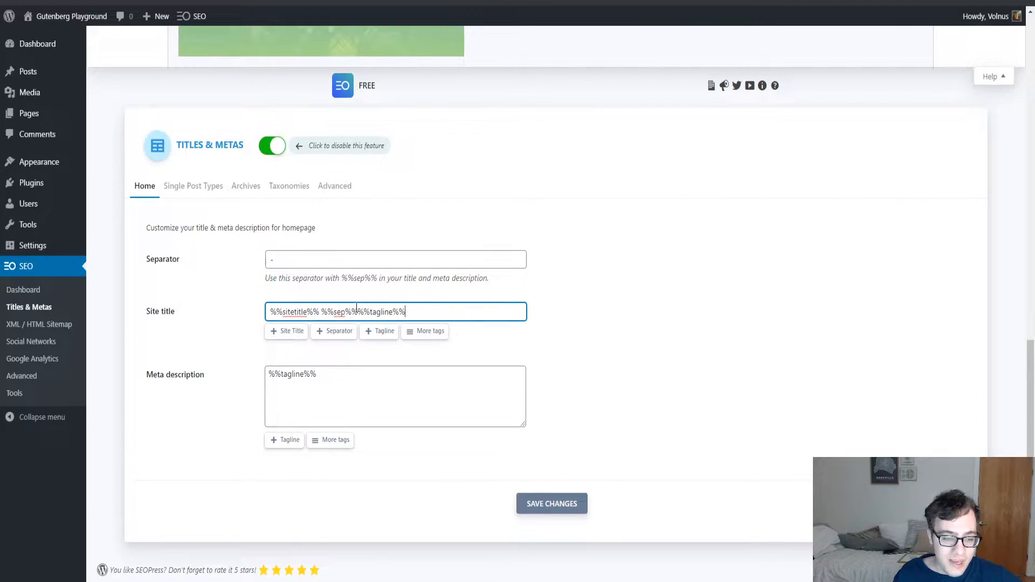
{"action": "left_click", "coordinate": [568, 503]}
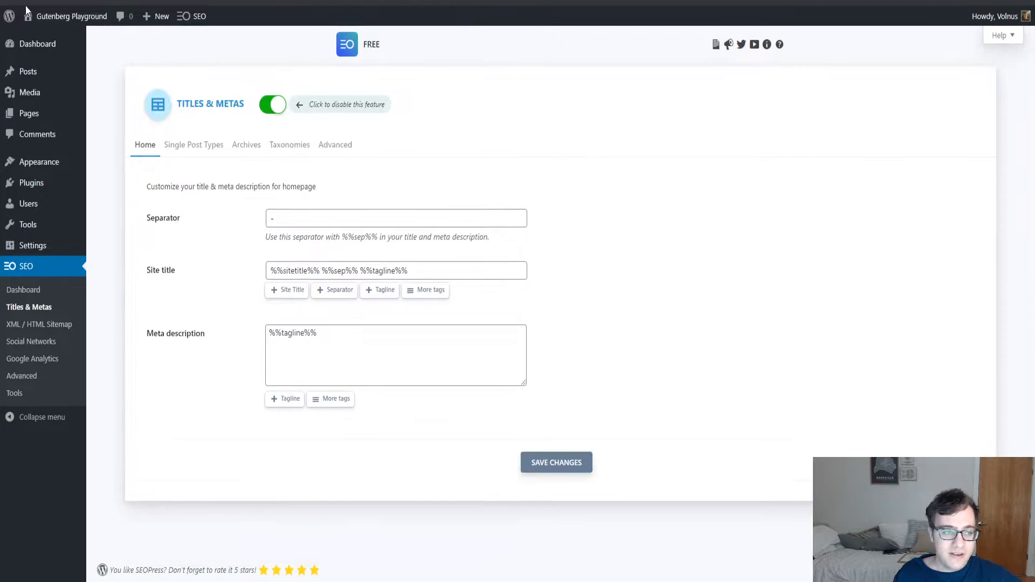
Step: Preview the site's homepage, and append a test "1" to the end of the site title template and save it
{"action": "left_click", "coordinate": [37, 38]}
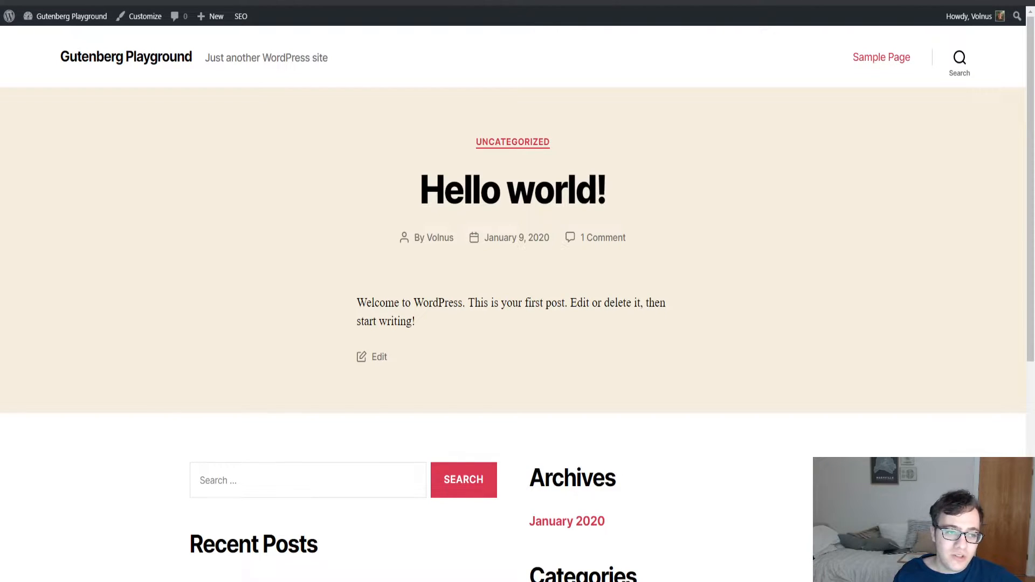
{"action": "key", "text": "ctrl+w"}
{"action": "left_click", "coordinate": [470, 272]}
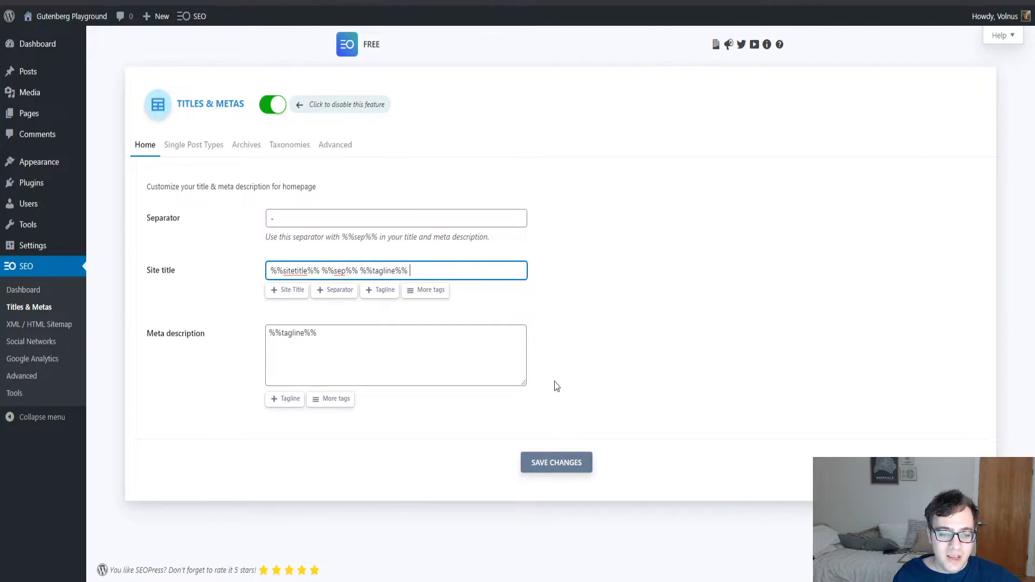
{"action": "left_click", "coordinate": [556, 462]}
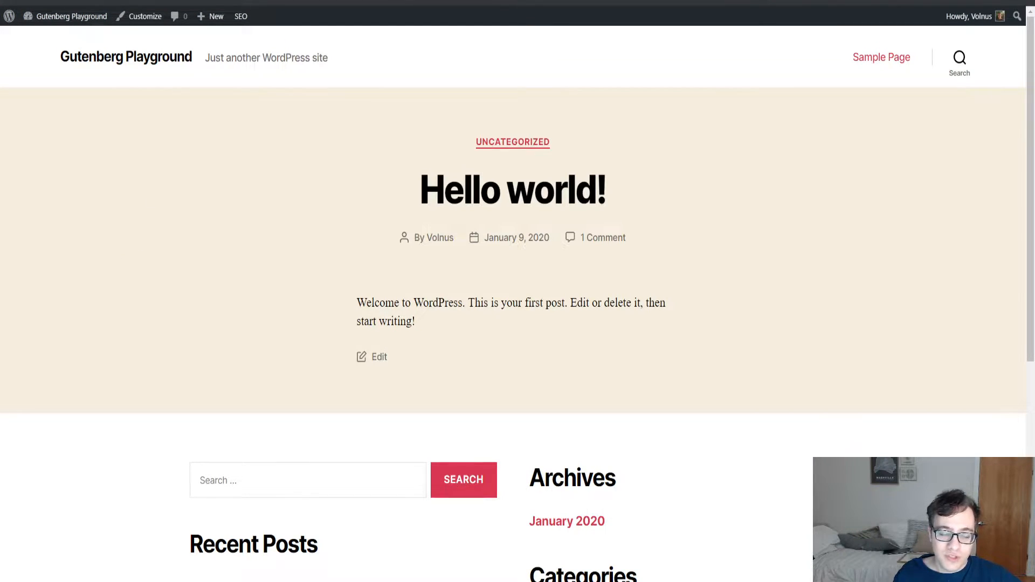
{"action": "key", "text": "ctrl+w"}
Step: Remove the test "1" from the end of the site title template and save the changes
{"action": "left_click", "coordinate": [479, 271]}
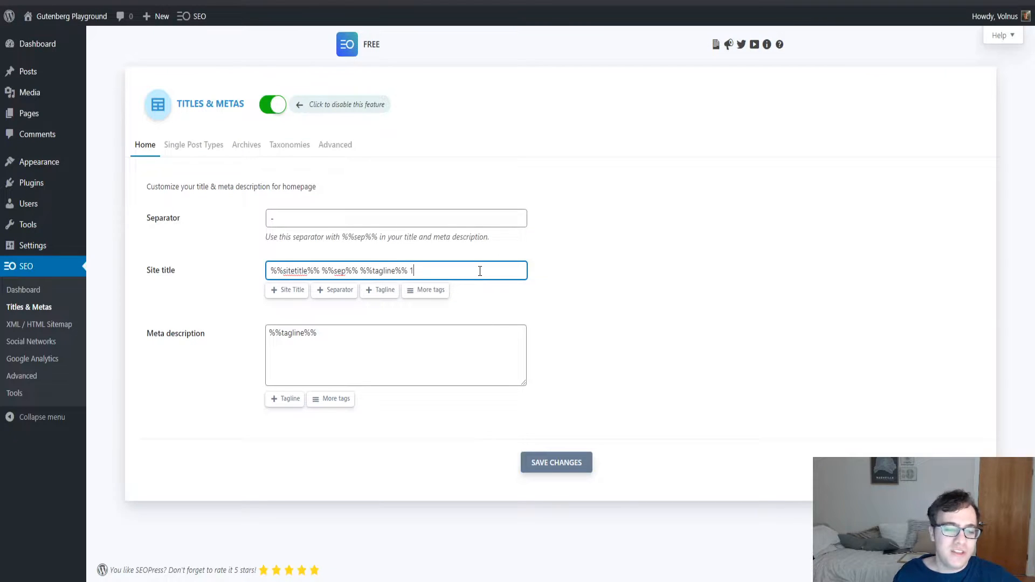
{"action": "key", "text": "BackSpace"}
{"action": "key", "text": "BackSpace"}
{"action": "left_click", "coordinate": [586, 349]}
{"action": "left_click", "coordinate": [585, 464]}
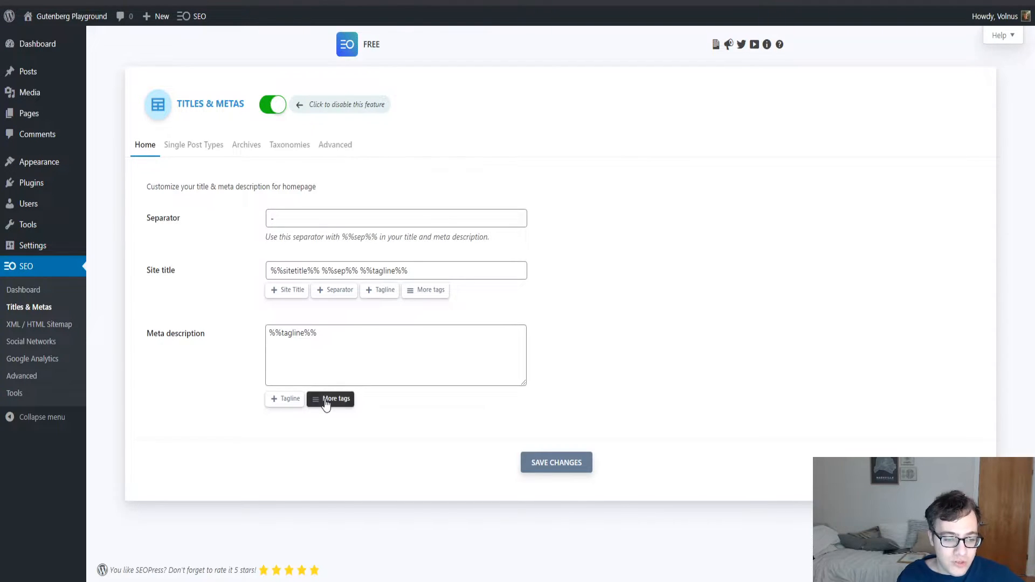
Step: Select the whole %%tagline%% variable in the homepage meta description
{"action": "double_click", "coordinate": [330, 369]}
{"action": "left_click", "coordinate": [337, 349]}
{"action": "key", "text": "ctrl+shift+Left"}
{"action": "key", "text": "ctrl+shift+Left"}
{"action": "key", "text": "ctrl+shift+Left"}
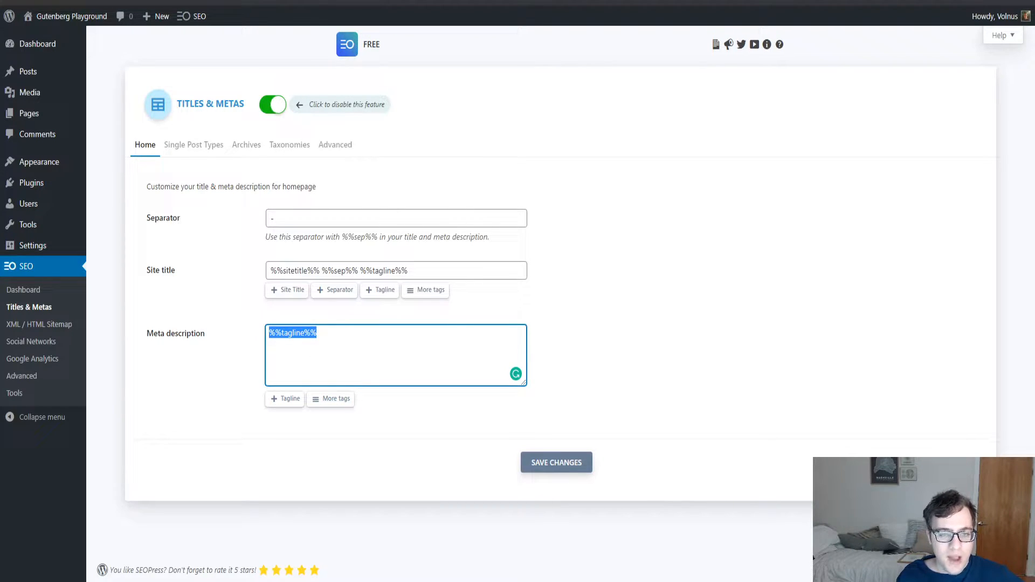
Step: Open sertmedia.com in a new browser window as an example site
{"action": "key", "text": "ctrl+n"}
{"action": "type", "text": "sertmedi"}
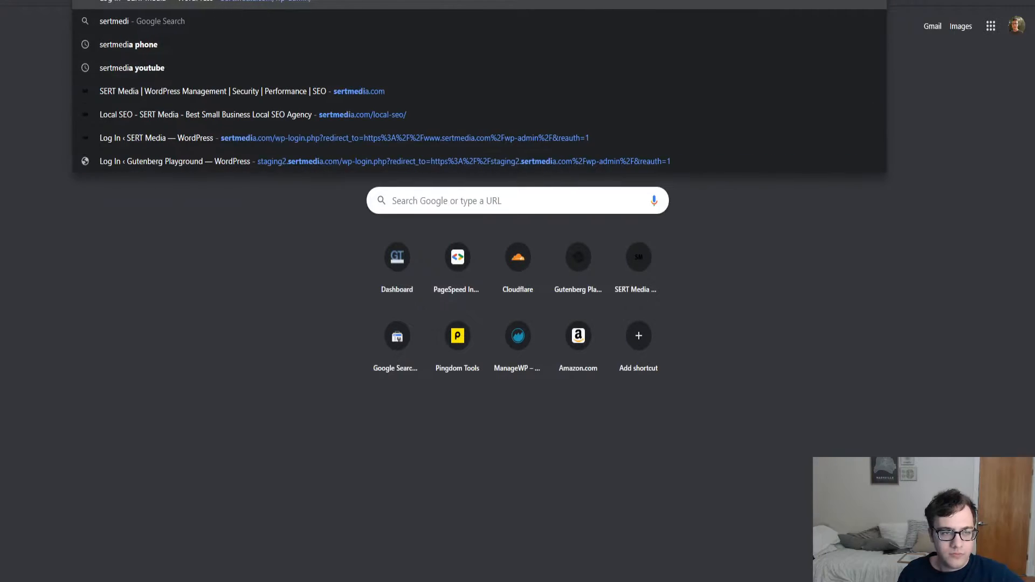
{"action": "type", "text": "a.com"}
{"action": "key", "text": "BackSpace"}
{"action": "type", "text": "m"}
{"action": "key", "text": "Return"}
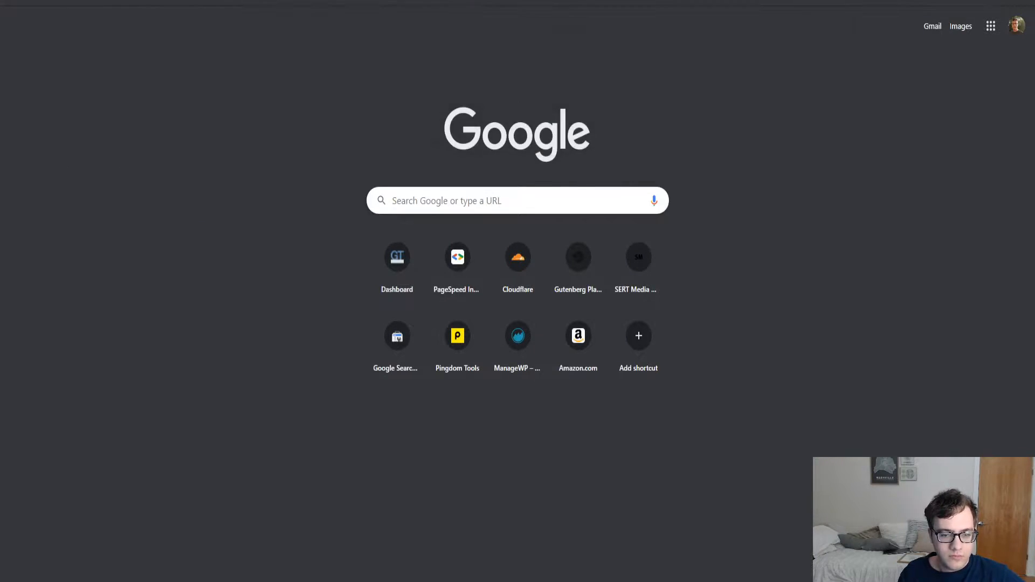
Step: View the page source of sertmedia.com and search it for "description" to examine its meta description
{"action": "key", "text": "ctrl+u"}
{"action": "type", "text": "<meta"}
{"action": "key", "text": "ctrl+a"}
{"action": "type", "text": "description"}
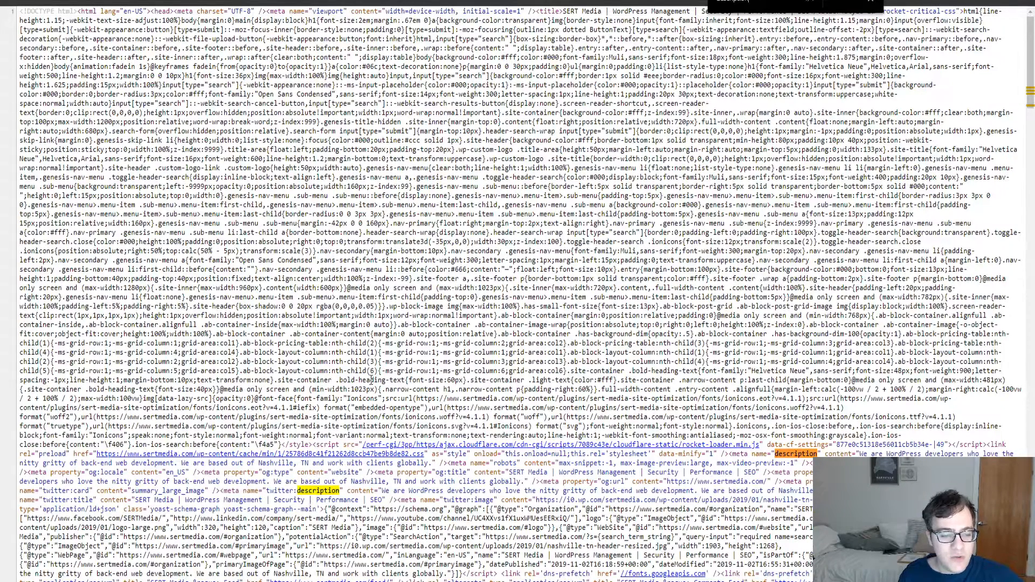
{"action": "double_click", "coordinate": [394, 177]}
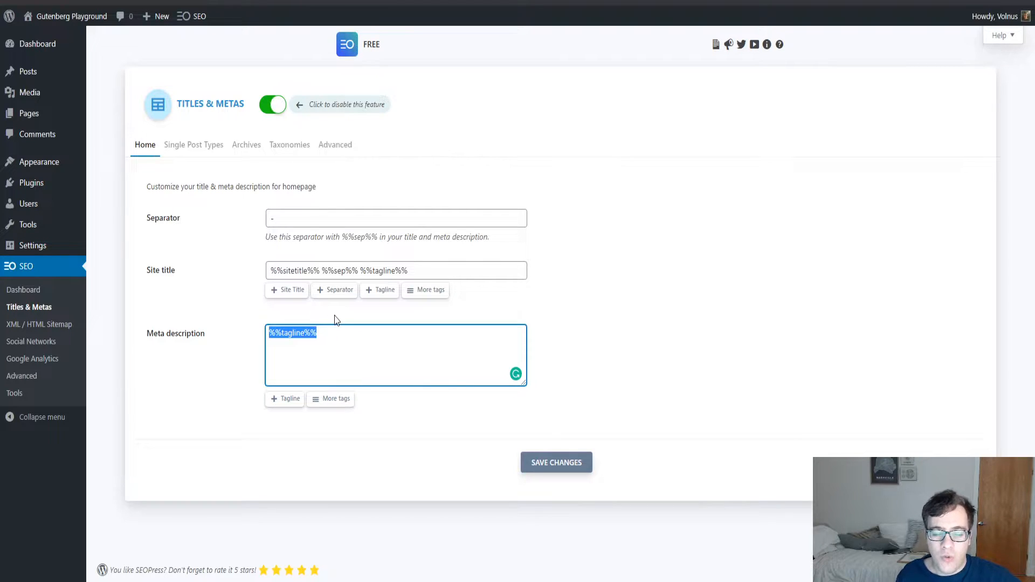
Step: Clear the selected %%tagline%% variable from the homepage meta description and save the changes
{"action": "key", "text": "BackSpace"}
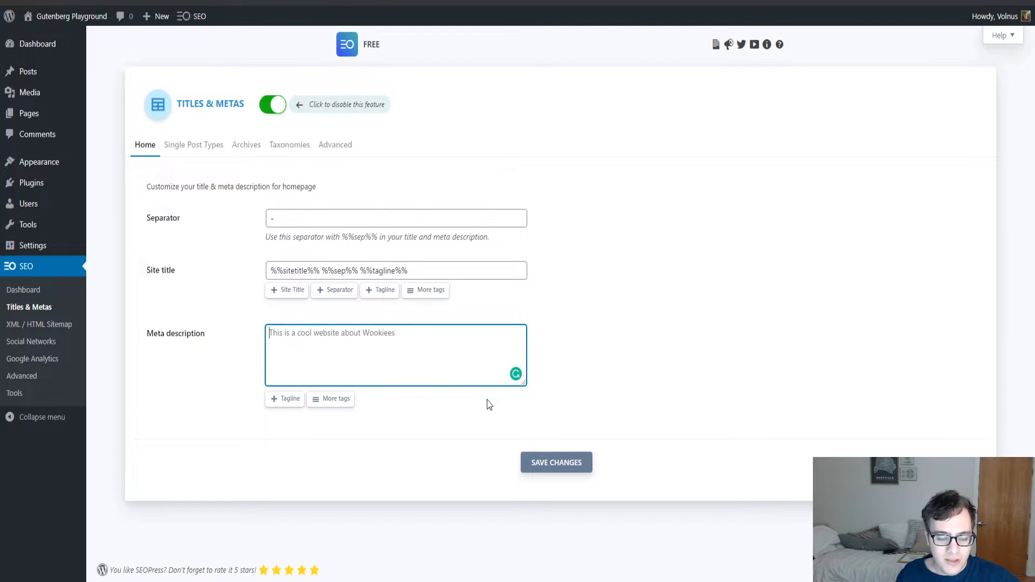
{"action": "left_click", "coordinate": [555, 463]}
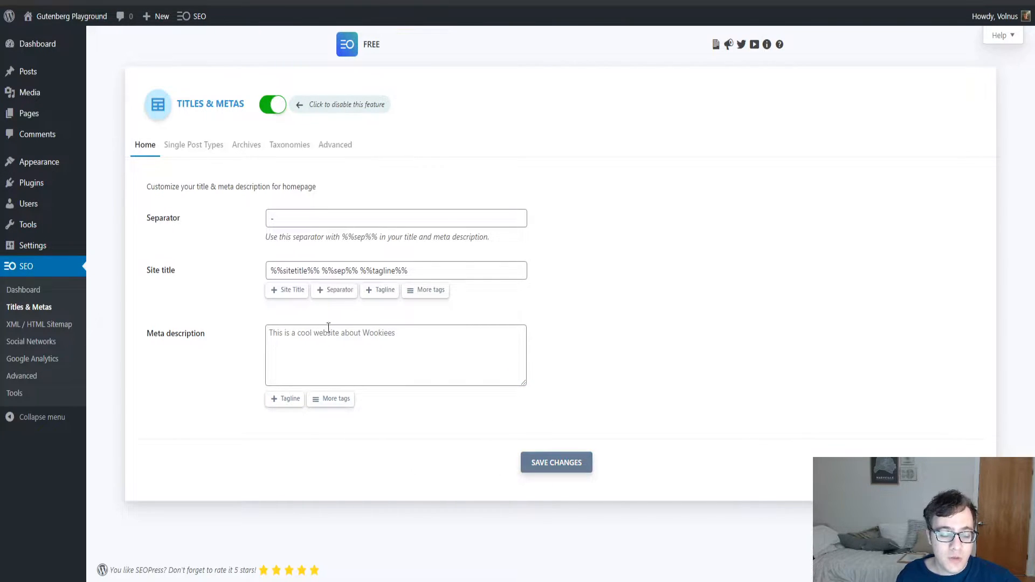
Step: Open the Single Post Types settings and review the title and meta description templates for posts and pages
{"action": "left_click", "coordinate": [194, 146]}
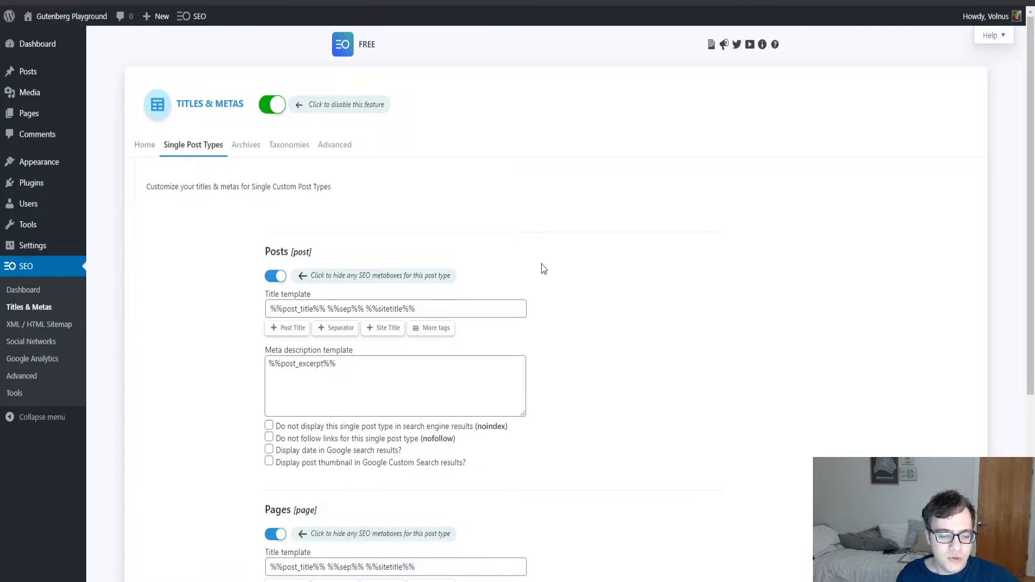
{"action": "scroll", "coordinate": [543, 268], "scroll_direction": "down", "scroll_amount": 5}
{"action": "scroll", "coordinate": [542, 268], "scroll_direction": "up", "scroll_amount": 5}
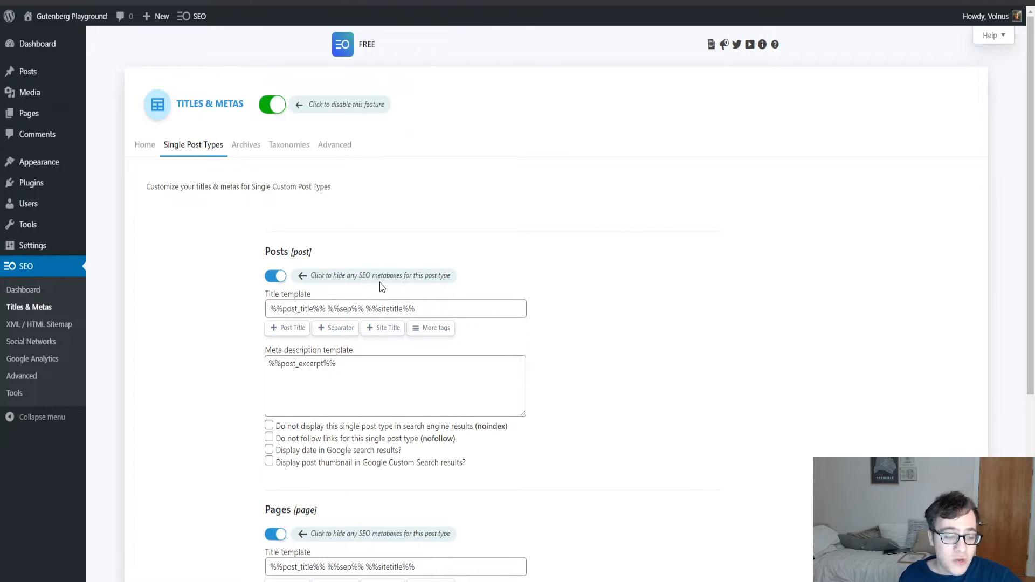
Step: Hide the SEO metaboxes for the Posts post type and display them again
{"action": "left_click", "coordinate": [276, 277]}
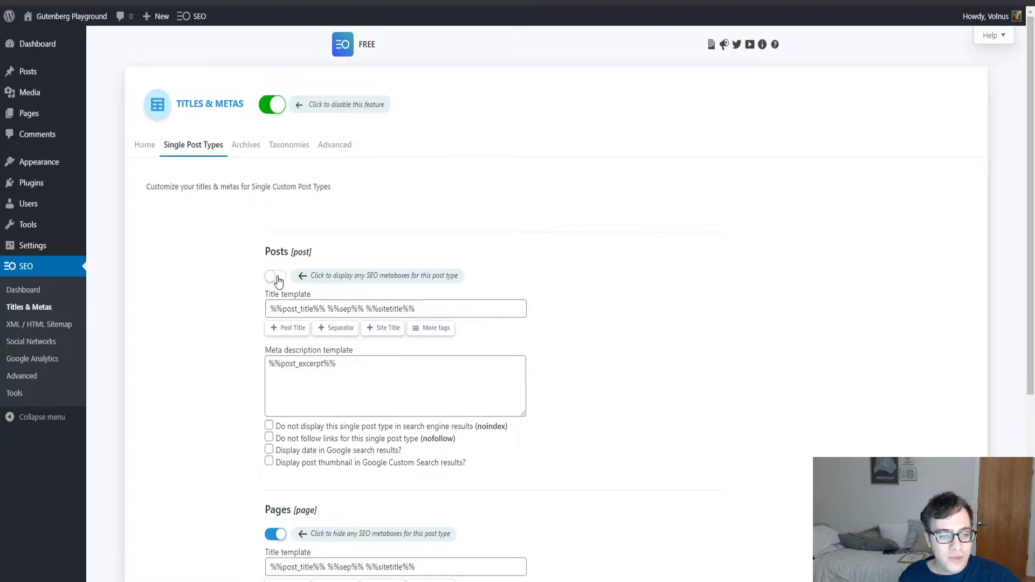
{"action": "left_click", "coordinate": [276, 277]}
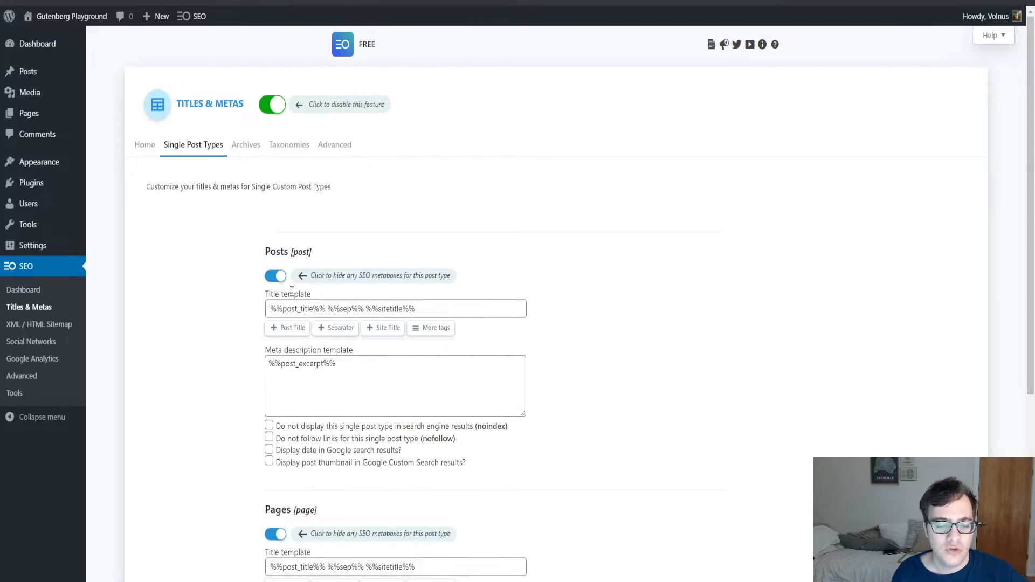
Step: Enable displaying the date in Google search results and the post thumbnail in Google Custom Search results for Posts
{"action": "scroll", "coordinate": [330, 302], "scroll_direction": "down", "scroll_amount": 2}
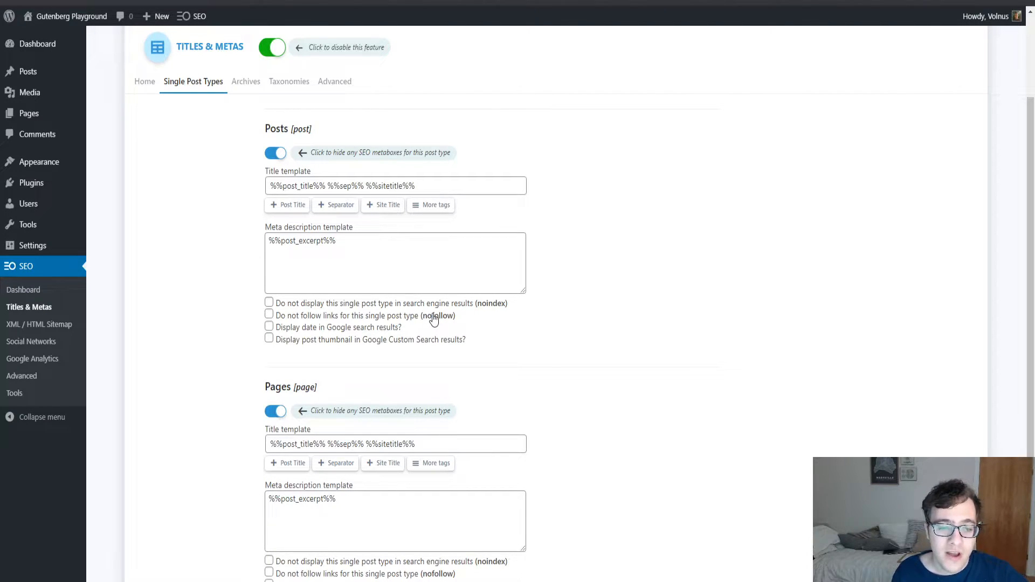
{"action": "triple_click", "coordinate": [431, 281]}
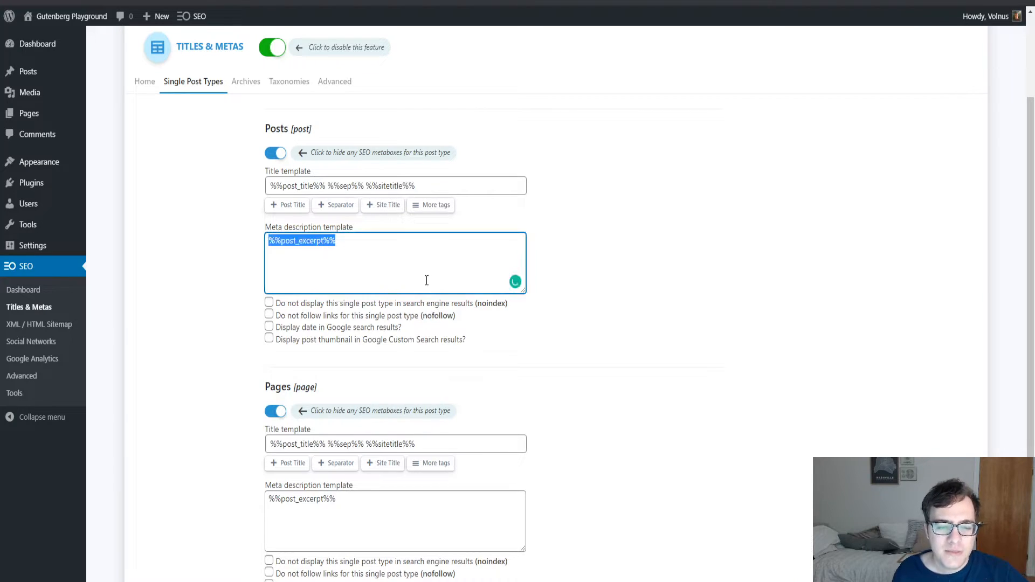
{"action": "left_click", "coordinate": [177, 254]}
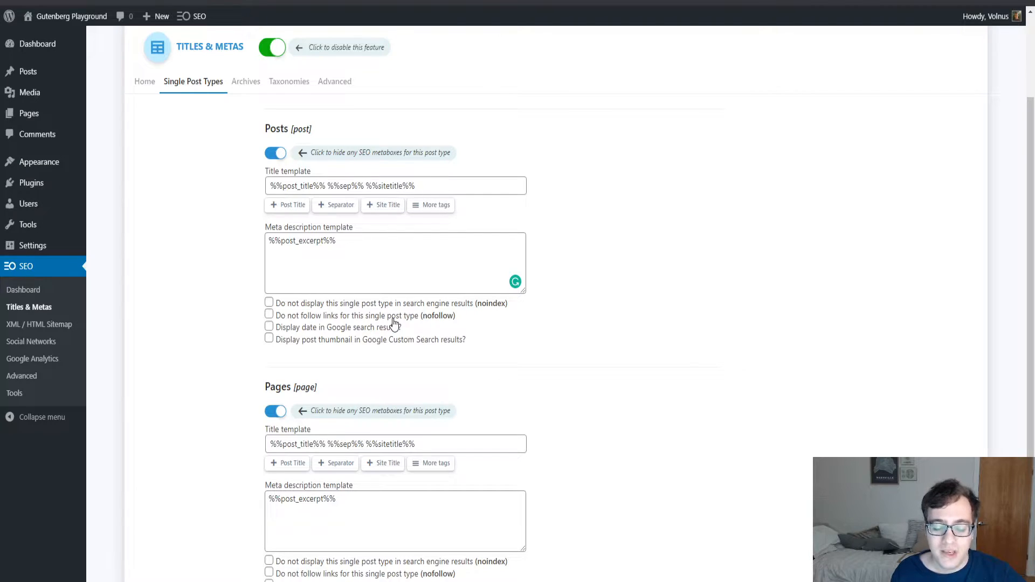
{"action": "scroll", "coordinate": [394, 324], "scroll_direction": "down", "scroll_amount": 2}
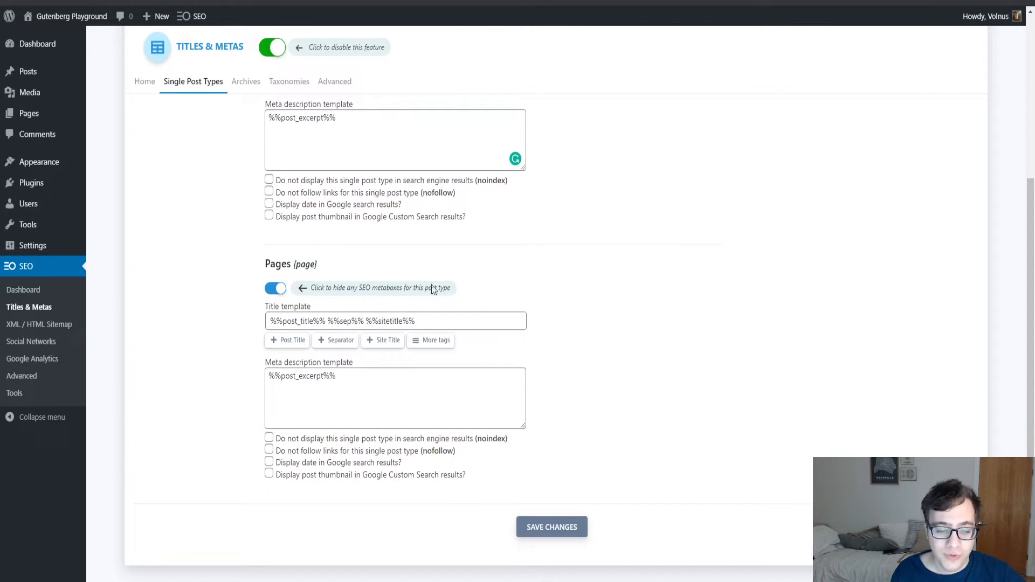
{"action": "scroll", "coordinate": [370, 374], "scroll_direction": "up", "scroll_amount": 2}
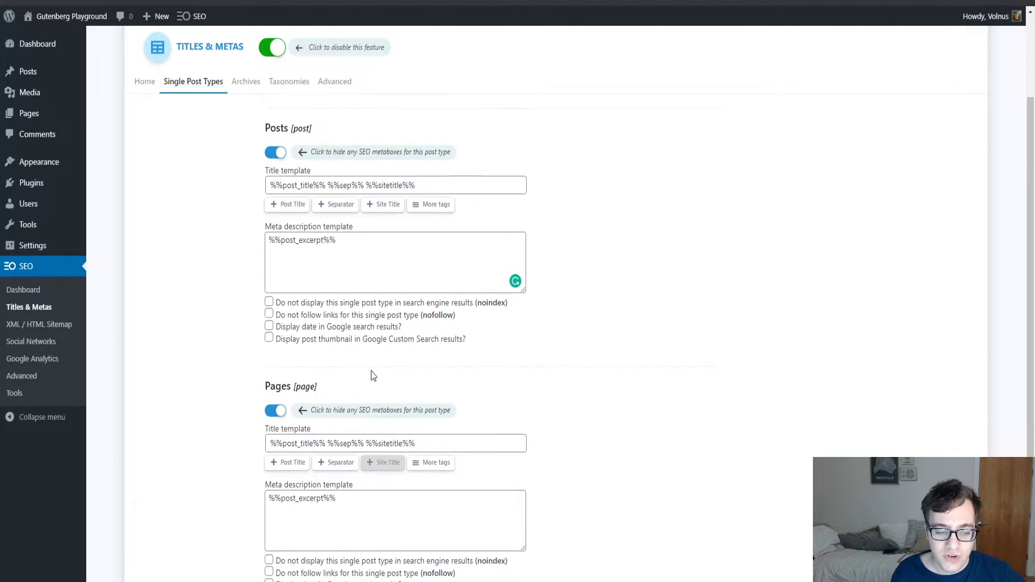
{"action": "left_click", "coordinate": [321, 335]}
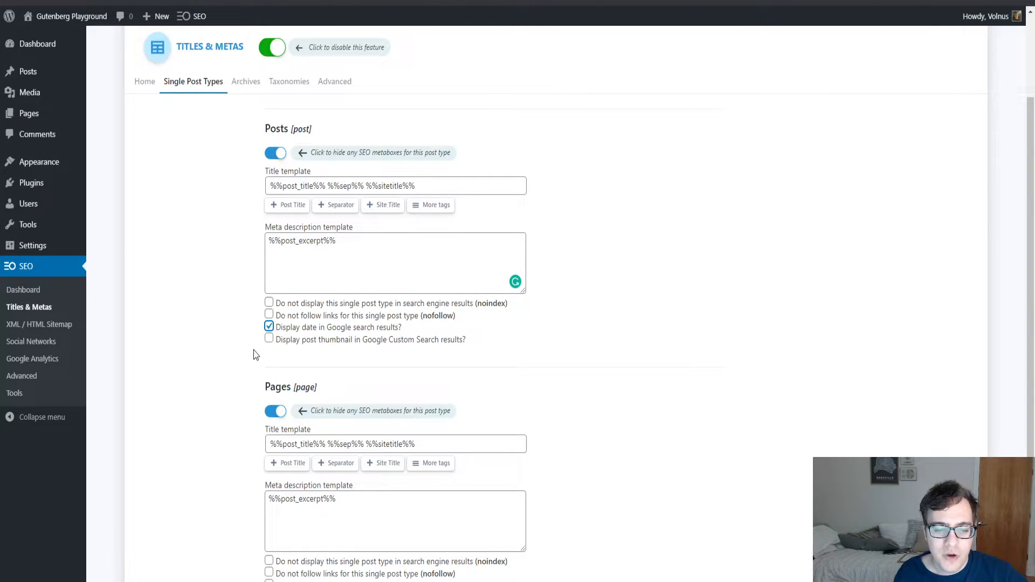
{"action": "left_click", "coordinate": [317, 348]}
Step: Turn the post thumbnail option for Pages on and back off, and save the single post type changes
{"action": "scroll", "coordinate": [318, 348], "scroll_direction": "down", "scroll_amount": 3}
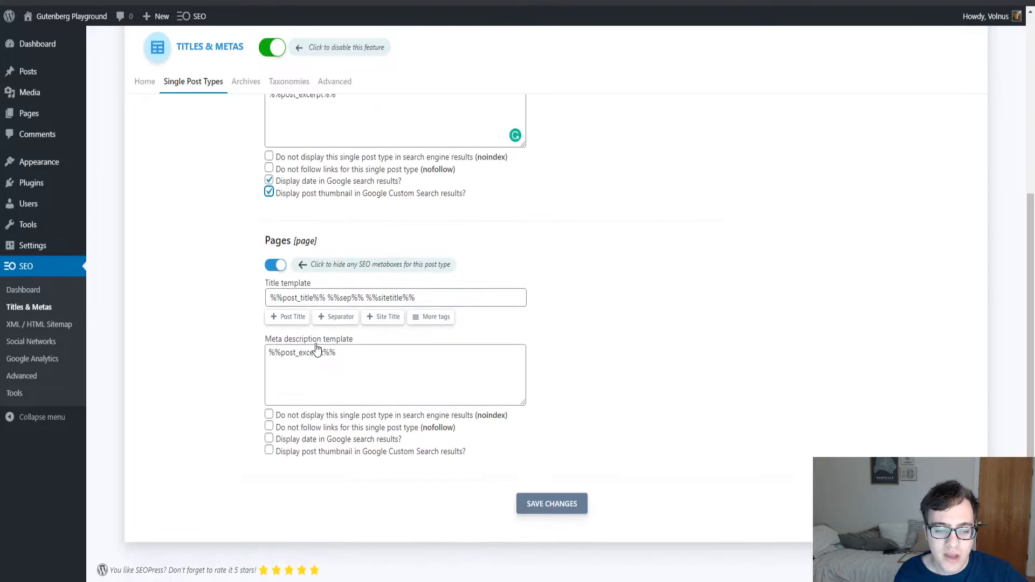
{"action": "scroll", "coordinate": [293, 327], "scroll_direction": "up", "scroll_amount": 5}
{"action": "scroll", "coordinate": [293, 327], "scroll_direction": "down", "scroll_amount": 4}
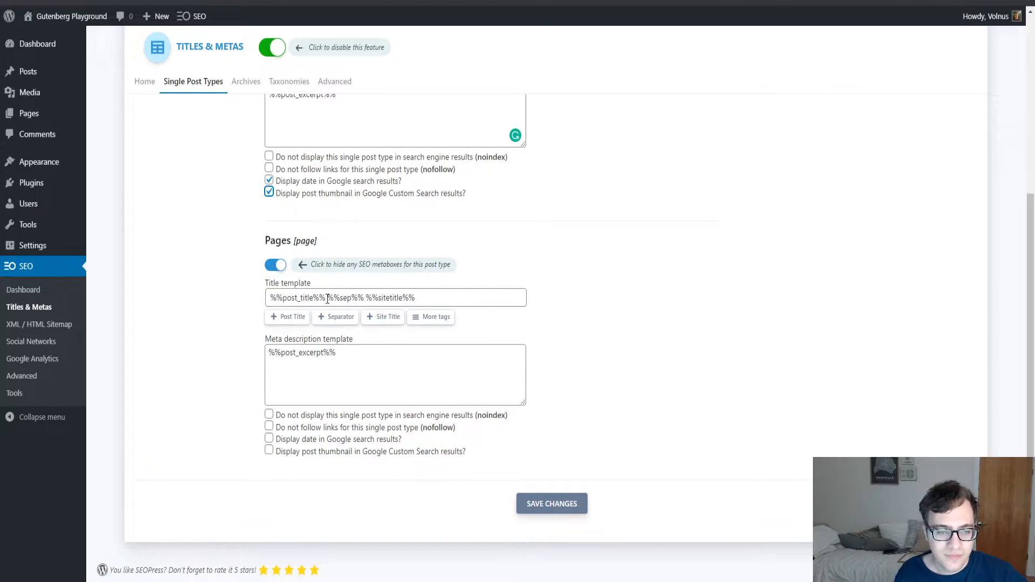
{"action": "left_click", "coordinate": [402, 451]}
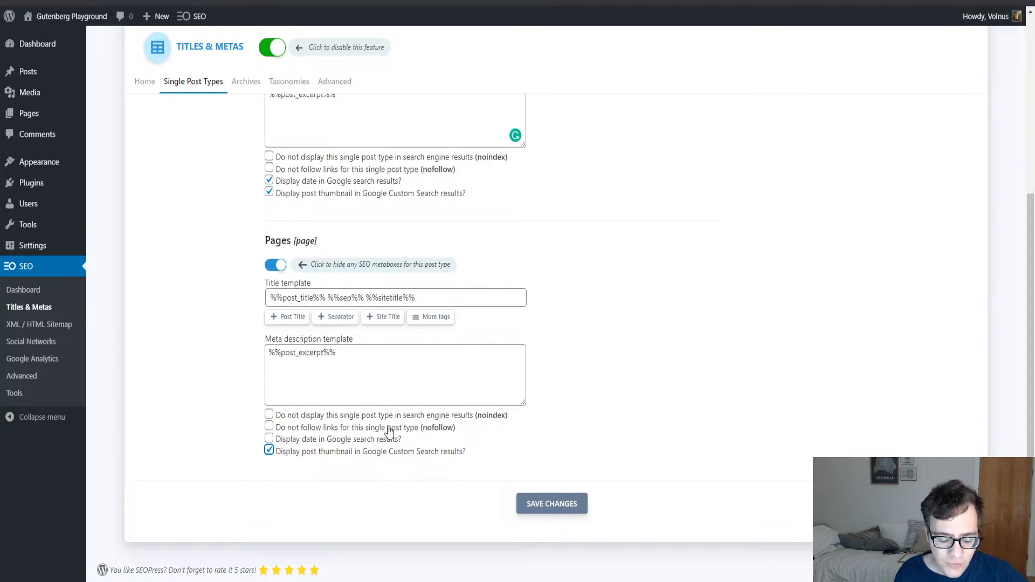
{"action": "left_click", "coordinate": [424, 454]}
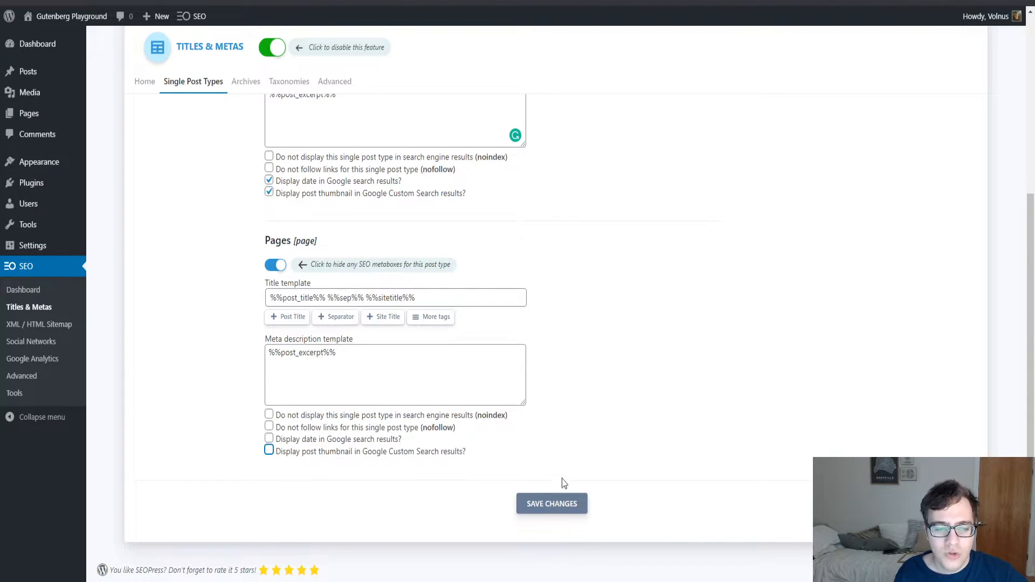
{"action": "left_click", "coordinate": [553, 506]}
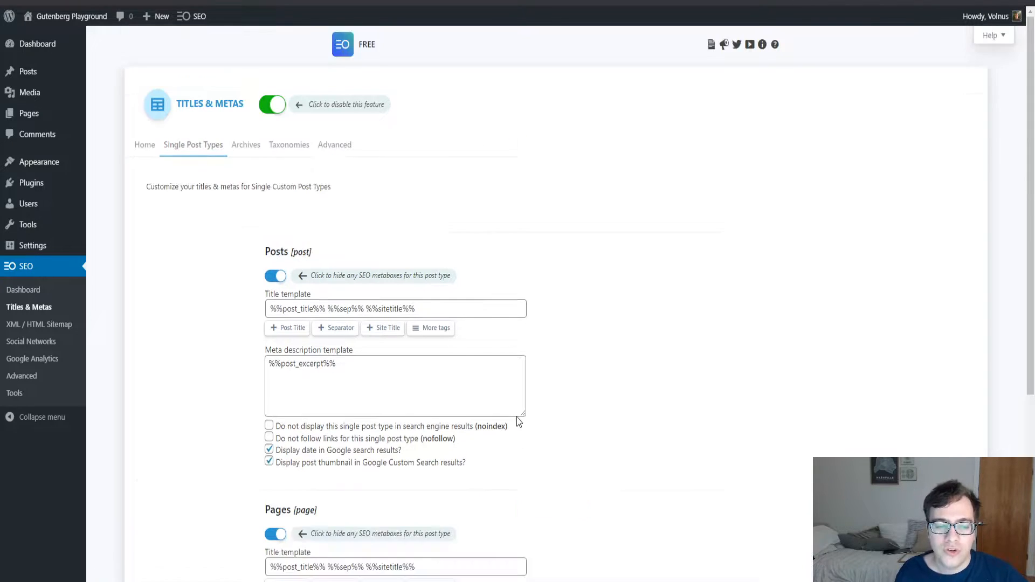
Step: Open the Archives settings and turn off the noindex option for author archives
{"action": "scroll", "coordinate": [474, 399], "scroll_direction": "down", "scroll_amount": 2}
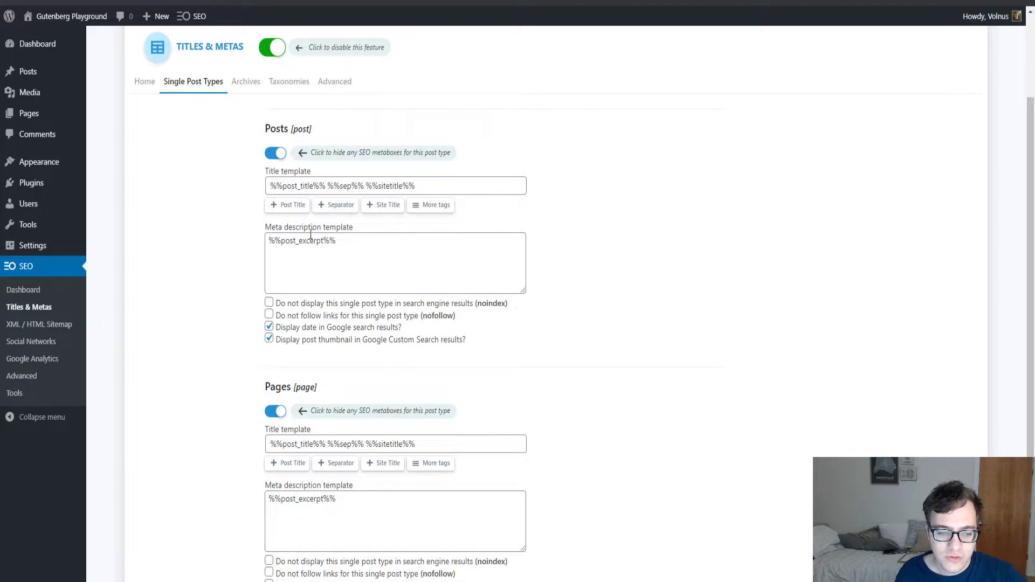
{"action": "left_click", "coordinate": [246, 82]}
{"action": "left_click", "coordinate": [372, 258]}
{"action": "scroll", "coordinate": [363, 259], "scroll_direction": "down", "scroll_amount": 4}
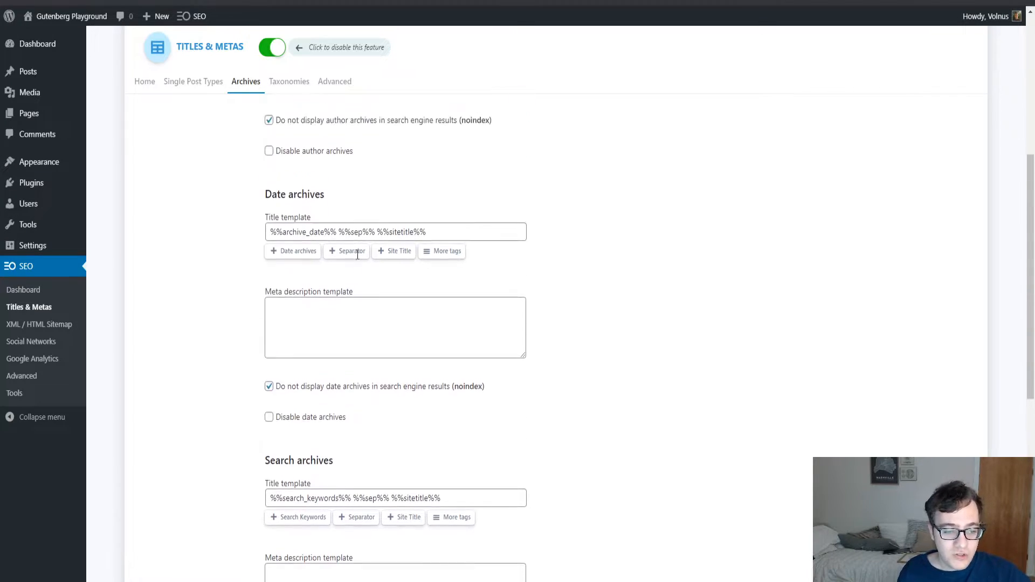
{"action": "scroll", "coordinate": [357, 254], "scroll_direction": "up", "scroll_amount": 5}
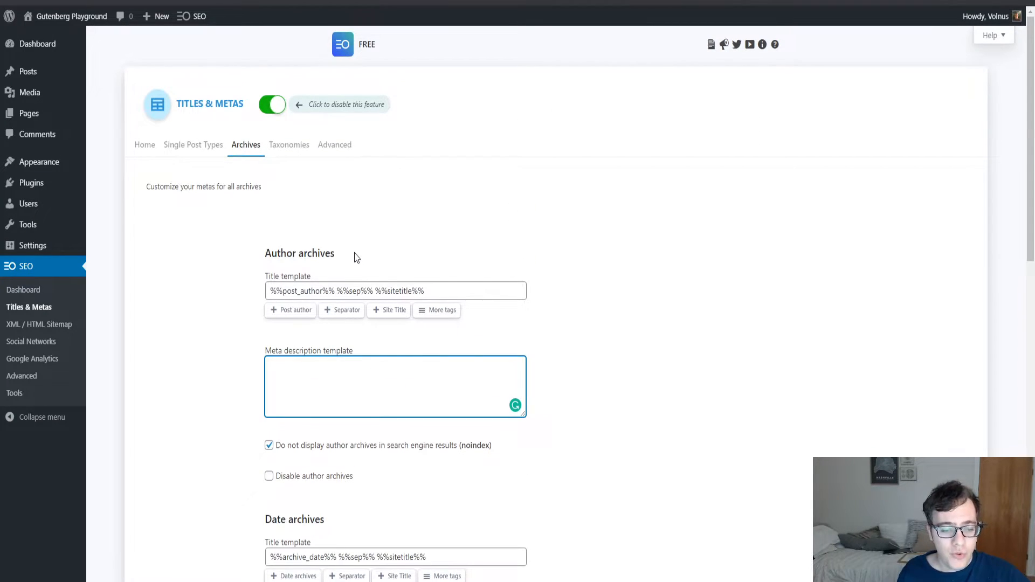
{"action": "left_click", "coordinate": [334, 452]}
Step: Open the list of template variables from the author archives' title template and look through the available variables
{"action": "left_click", "coordinate": [382, 375]}
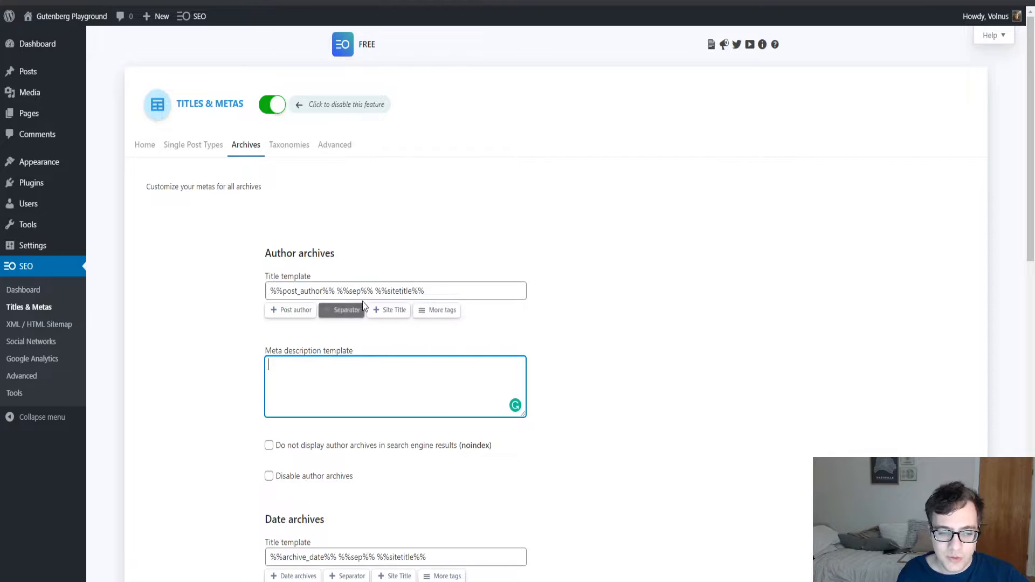
{"action": "left_click", "coordinate": [336, 291]}
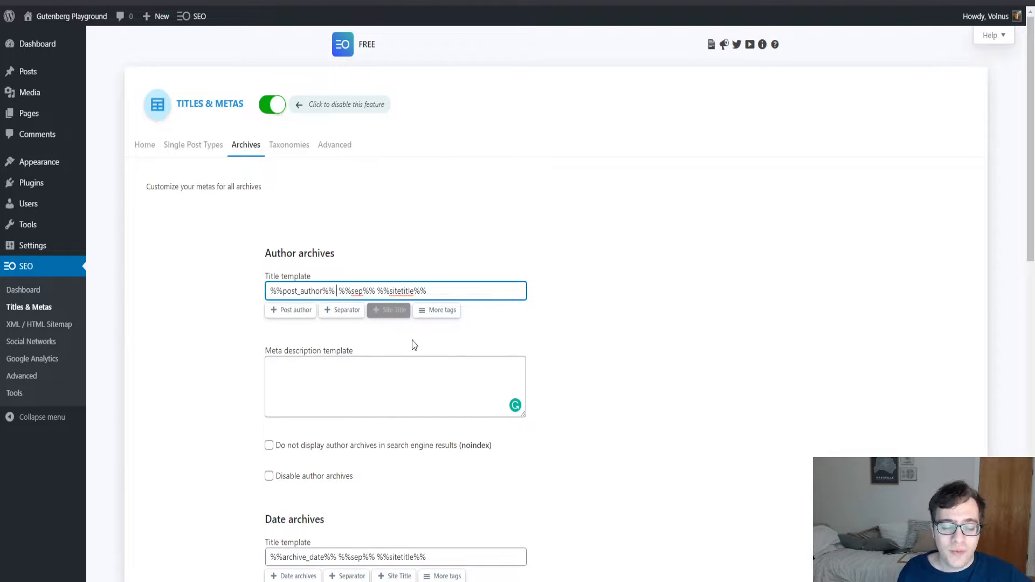
{"action": "left_click", "coordinate": [428, 311]}
{"action": "scroll", "coordinate": [431, 312], "scroll_direction": "down", "scroll_amount": 1}
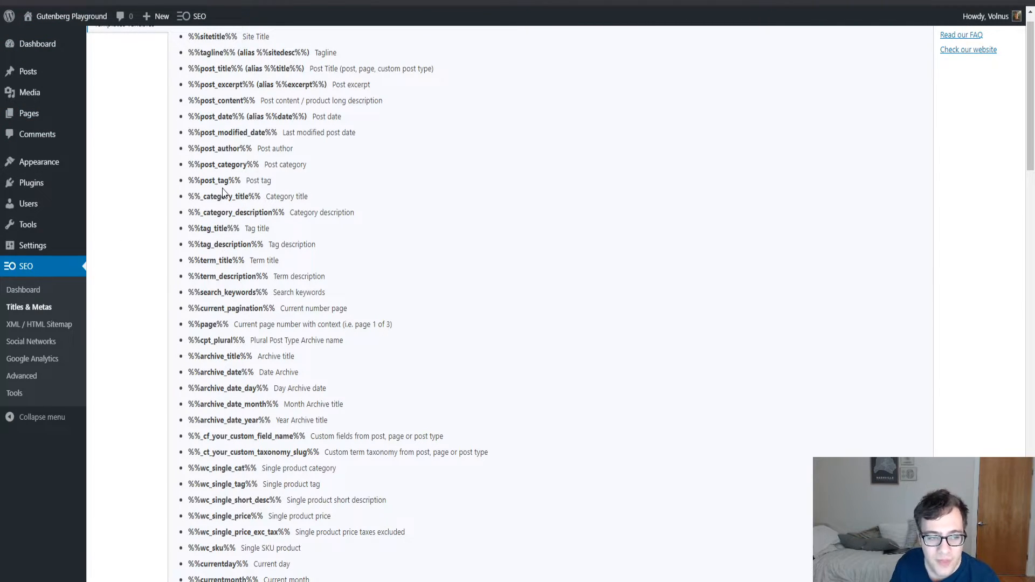
{"action": "scroll", "coordinate": [296, 178], "scroll_direction": "down", "scroll_amount": 5}
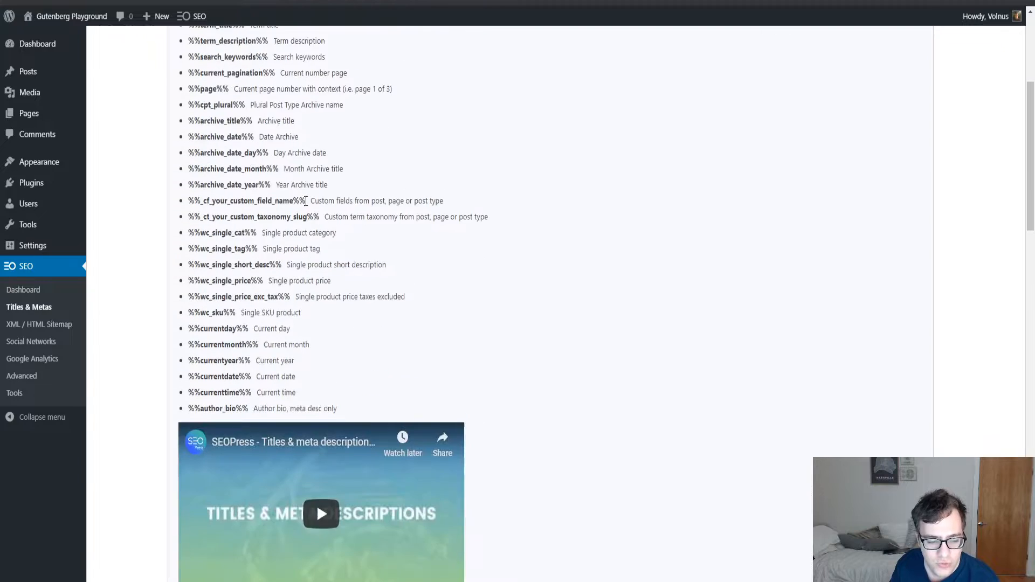
{"action": "scroll", "coordinate": [299, 189], "scroll_direction": "up", "scroll_amount": 5}
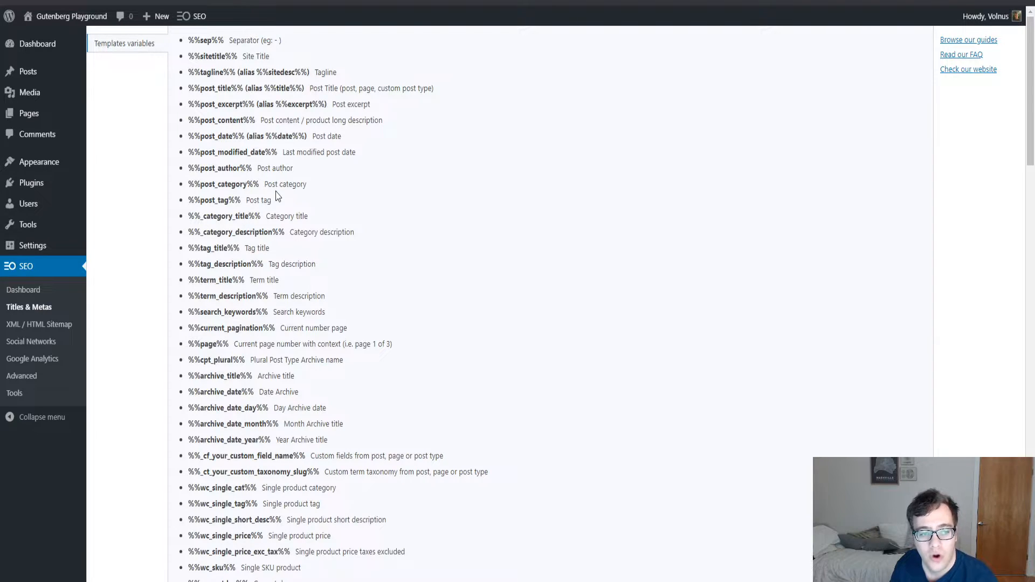
{"action": "scroll", "coordinate": [277, 186], "scroll_direction": "down", "scroll_amount": 2}
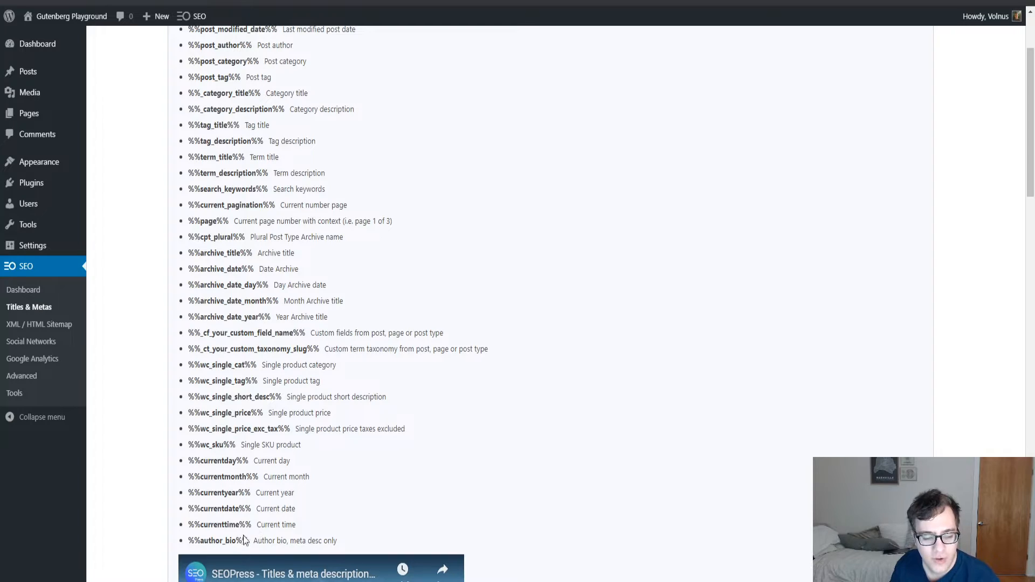
Step: Copy the %%author_bio%% variable from the list and paste it into the author archives' meta description template
{"action": "left_click_drag", "start_coordinate": [250, 544], "coordinate": [187, 541]}
{"action": "key", "text": "ctrl+c"}
{"action": "left_click", "coordinate": [189, 543]}
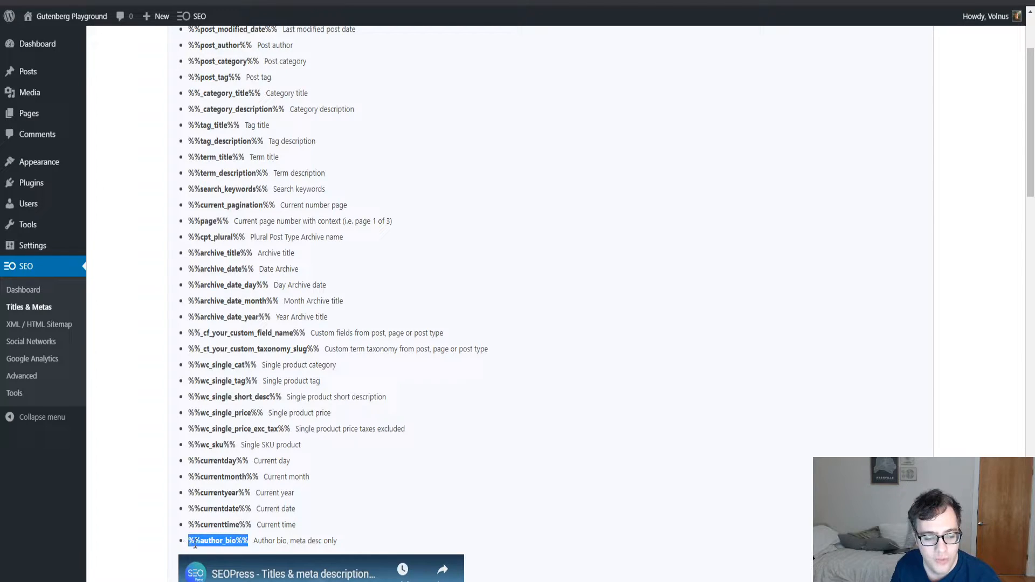
{"action": "left_click", "coordinate": [245, 457]}
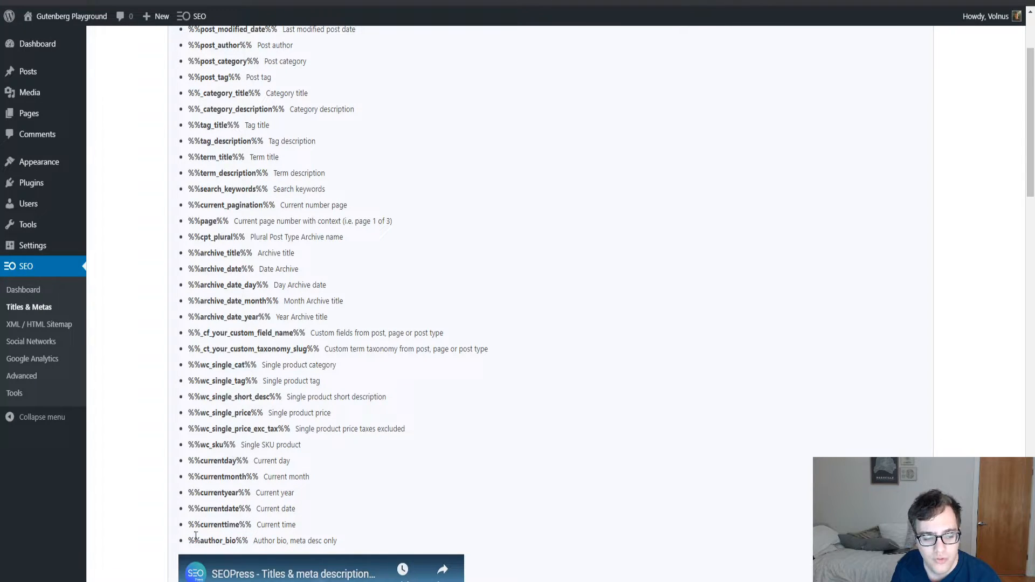
{"action": "left_click_drag", "start_coordinate": [188, 542], "coordinate": [216, 543]}
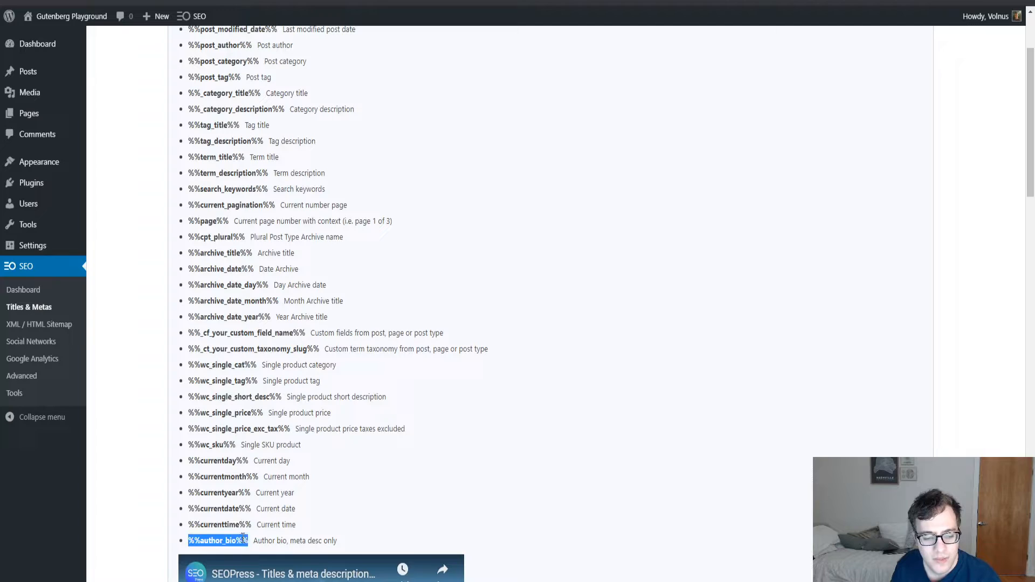
{"action": "scroll", "coordinate": [361, 318], "scroll_direction": "down", "scroll_amount": 12}
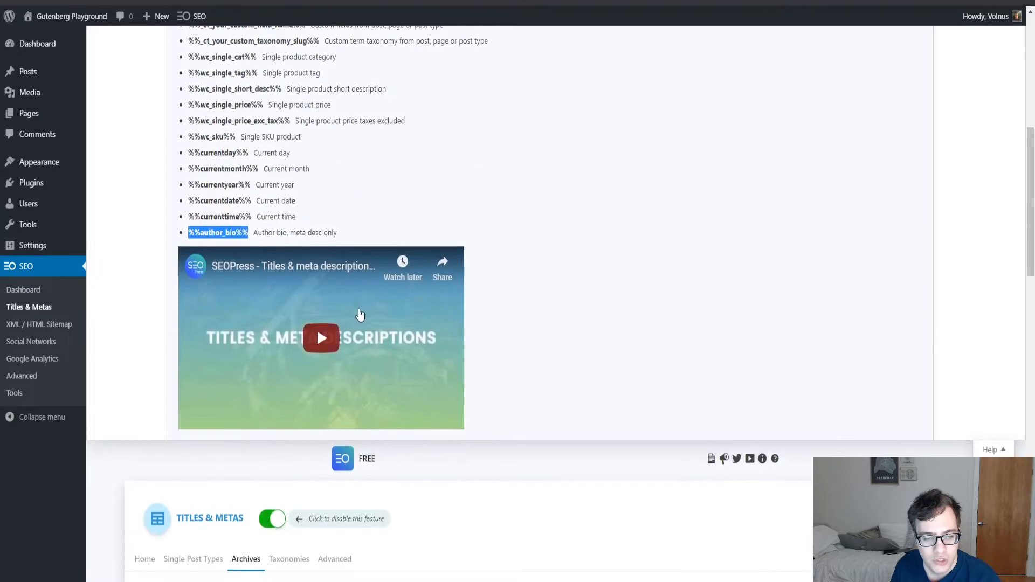
{"action": "left_click", "coordinate": [346, 336]}
{"action": "key", "text": "ctrl+v"}
Step: Find the %%page%% variable in the template variables list and copy it for the author archives' title template
{"action": "left_click", "coordinate": [335, 214]}
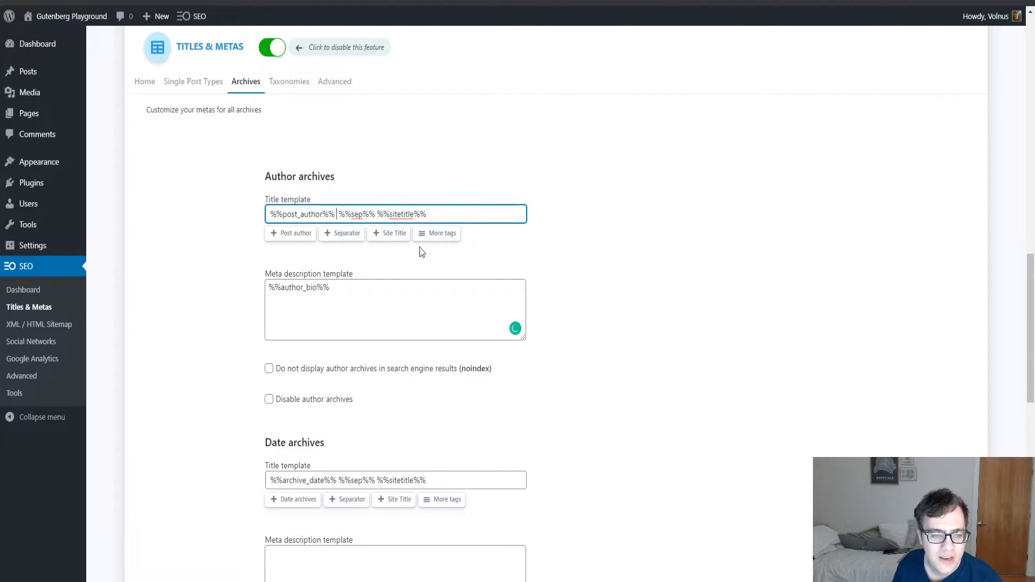
{"action": "scroll", "coordinate": [422, 252], "scroll_direction": "up", "scroll_amount": 10}
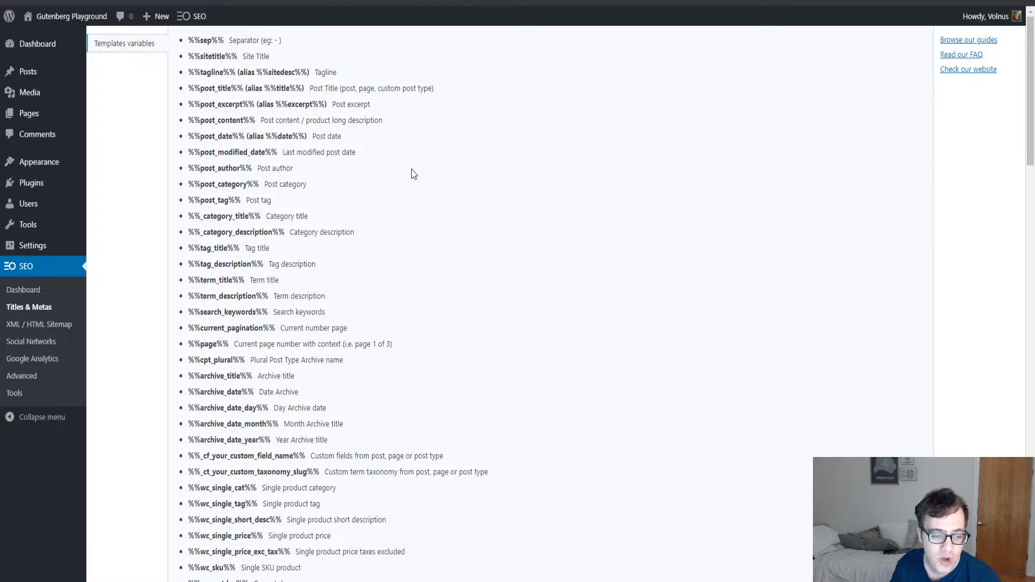
{"action": "scroll", "coordinate": [412, 172], "scroll_direction": "down", "scroll_amount": 2}
{"action": "scroll", "coordinate": [395, 166], "scroll_direction": "up", "scroll_amount": 2}
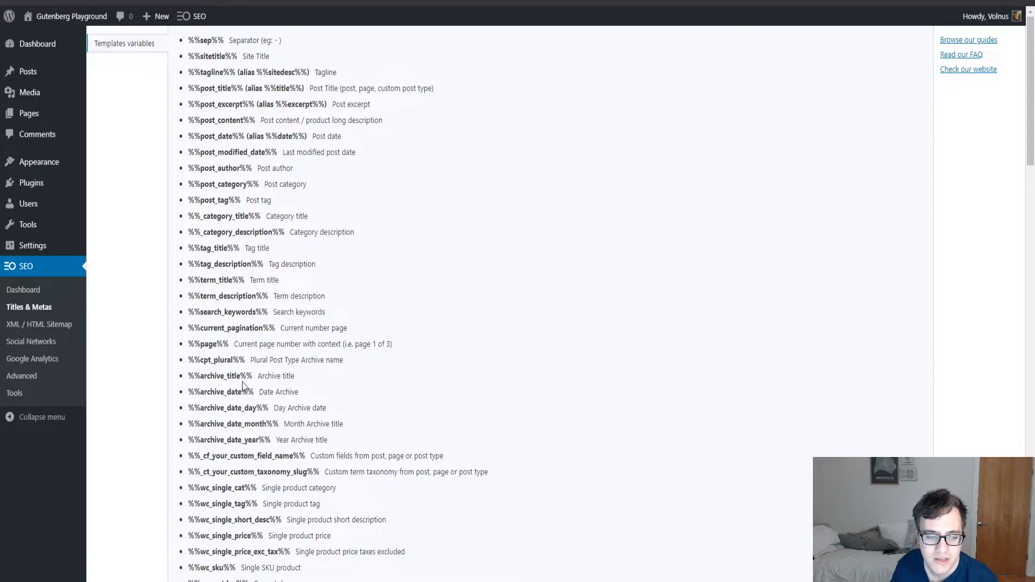
{"action": "left_click_drag", "start_coordinate": [229, 343], "coordinate": [189, 341]}
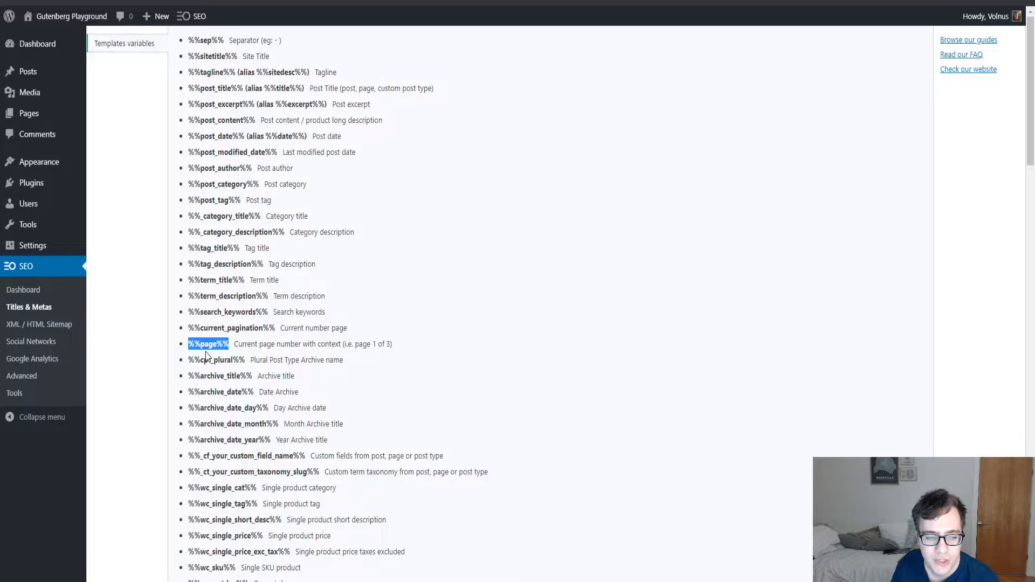
{"action": "scroll", "coordinate": [221, 367], "scroll_direction": "down", "scroll_amount": 9}
{"action": "scroll", "coordinate": [229, 374], "scroll_direction": "down", "scroll_amount": 8}
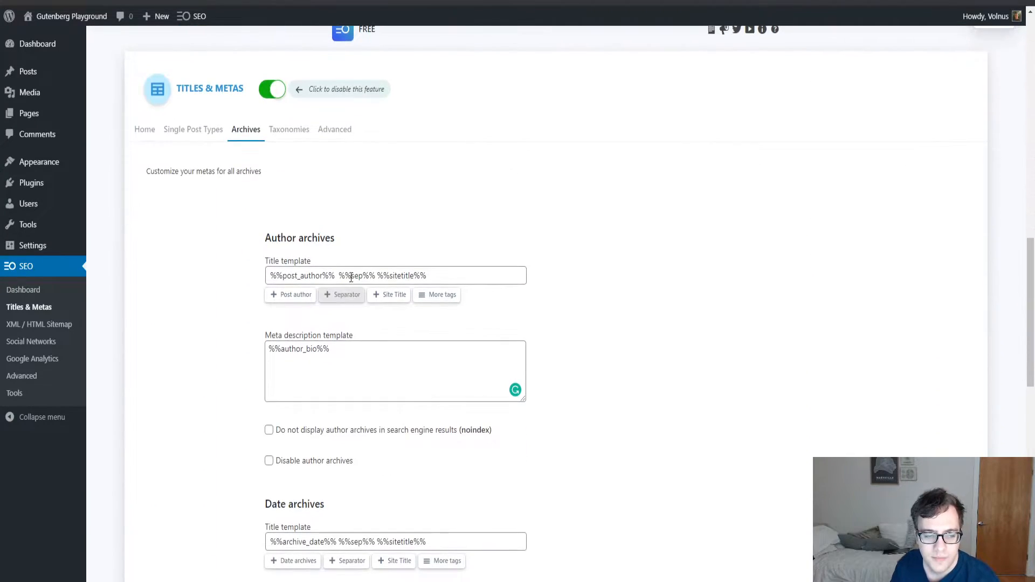
Step: Insert %%page%% between the separator and the site title in the author archives' title template, and append another %%sep%%
{"action": "left_click", "coordinate": [342, 275]}
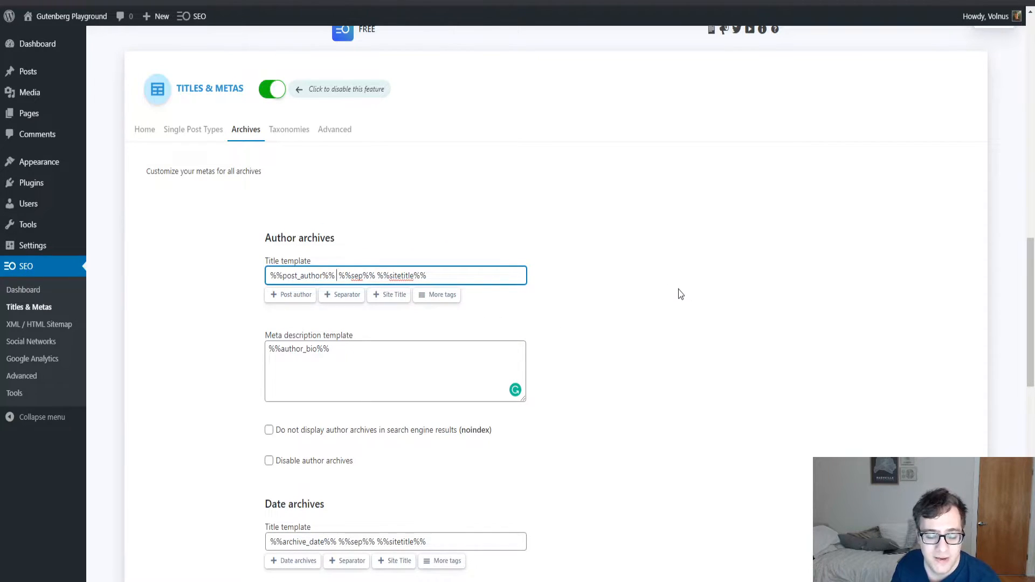
{"action": "key", "text": "BackSpace"}
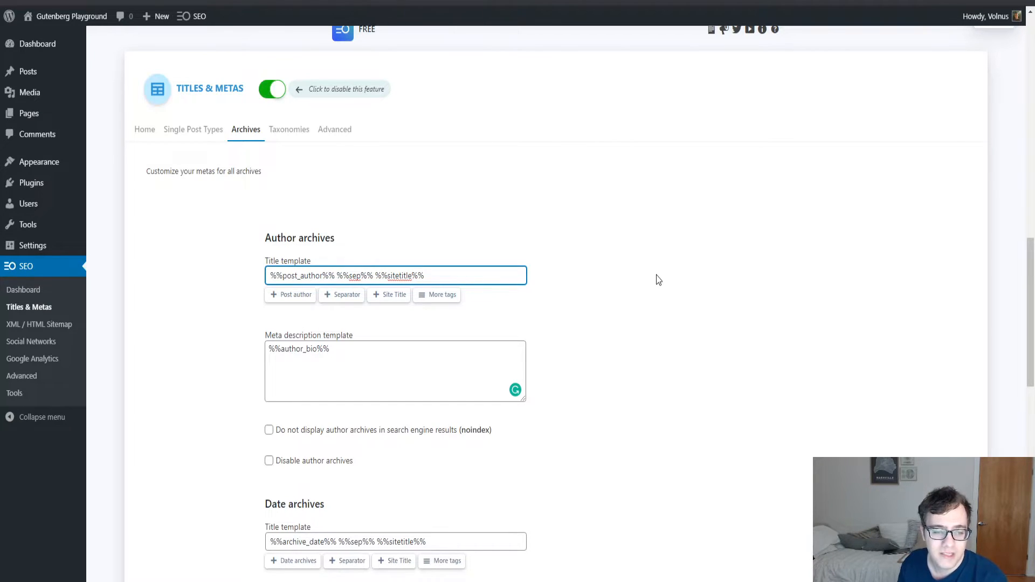
{"action": "key", "text": "ctrl+z"}
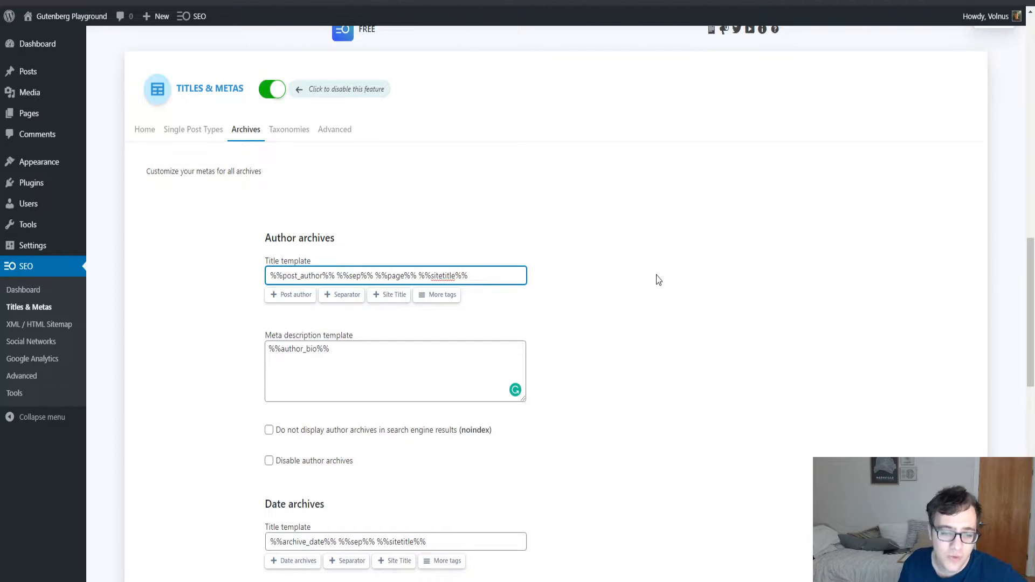
{"action": "left_click", "coordinate": [333, 296]}
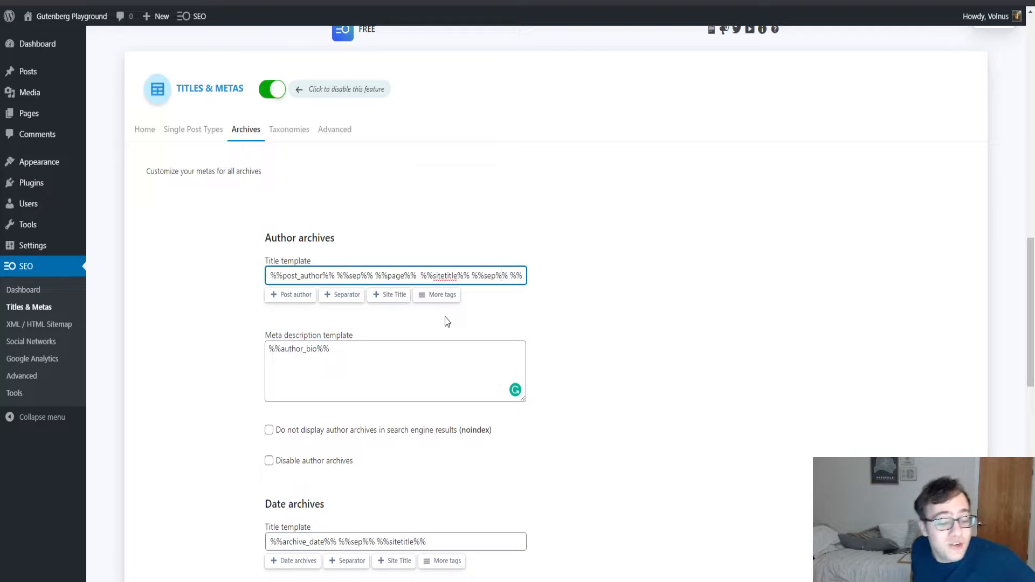
Step: Disable the date archives in the archive settings
{"action": "scroll", "coordinate": [446, 322], "scroll_direction": "down", "scroll_amount": 3}
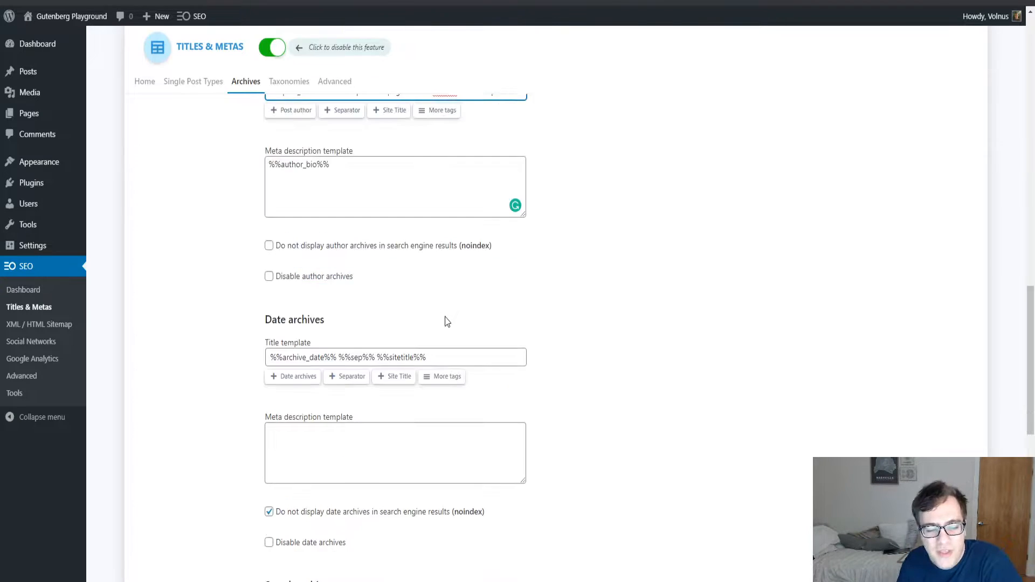
{"action": "scroll", "coordinate": [447, 322], "scroll_direction": "down", "scroll_amount": 1}
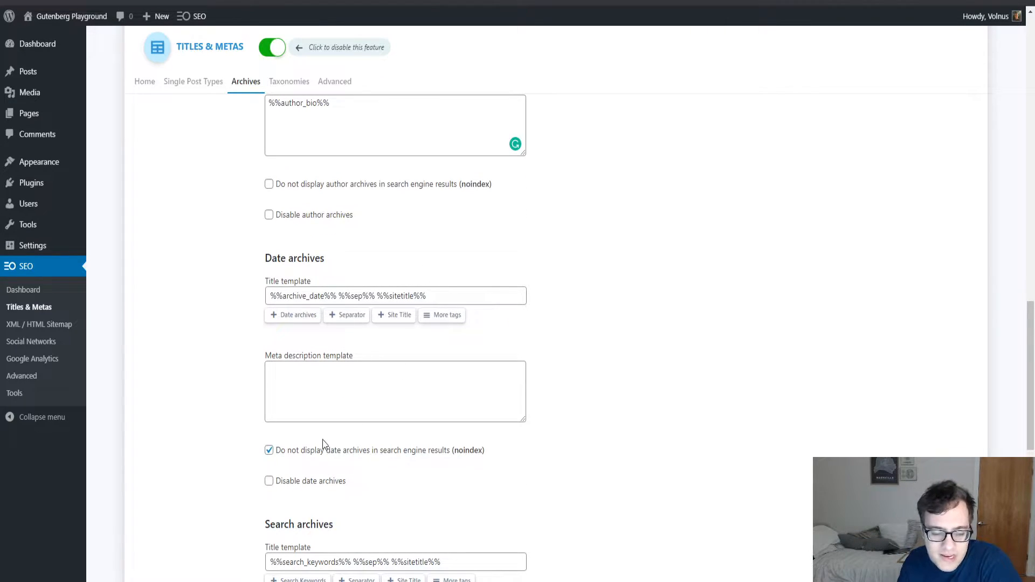
{"action": "left_click", "coordinate": [334, 488]}
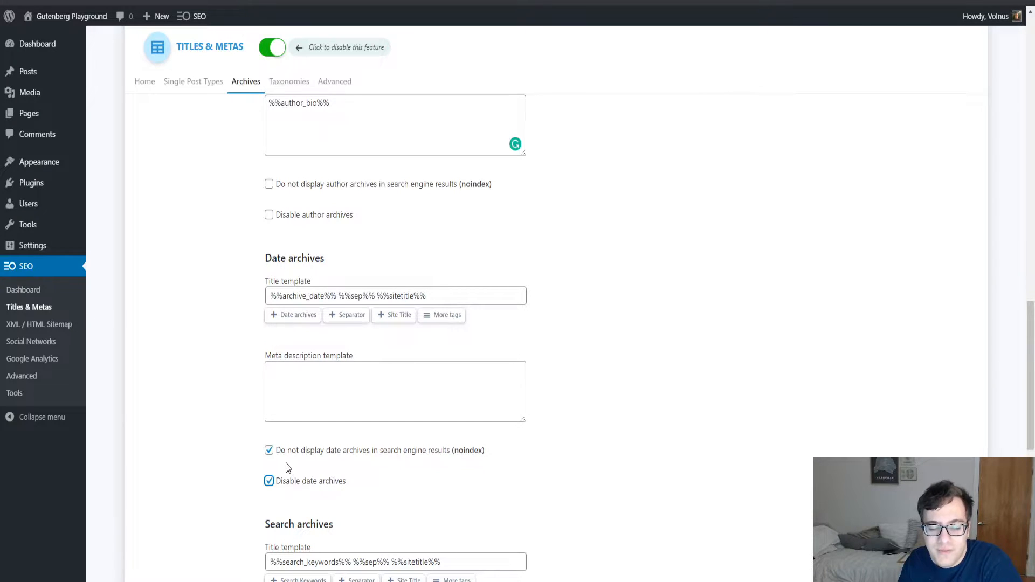
Step: Exclude the search archives from search engine results with noindex and save the archive settings
{"action": "scroll", "coordinate": [249, 469], "scroll_direction": "down", "scroll_amount": 5}
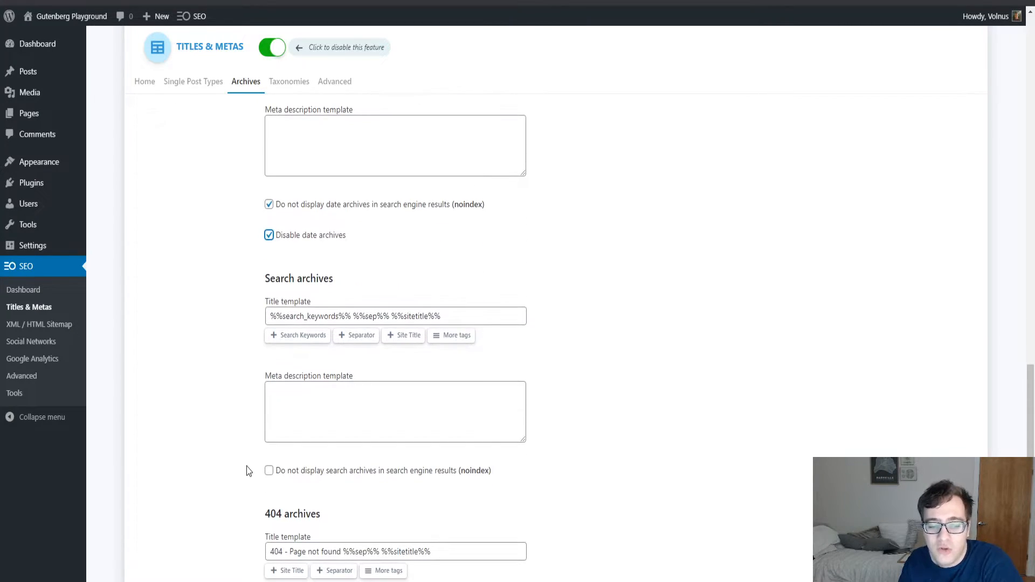
{"action": "scroll", "coordinate": [249, 470], "scroll_direction": "down", "scroll_amount": 1}
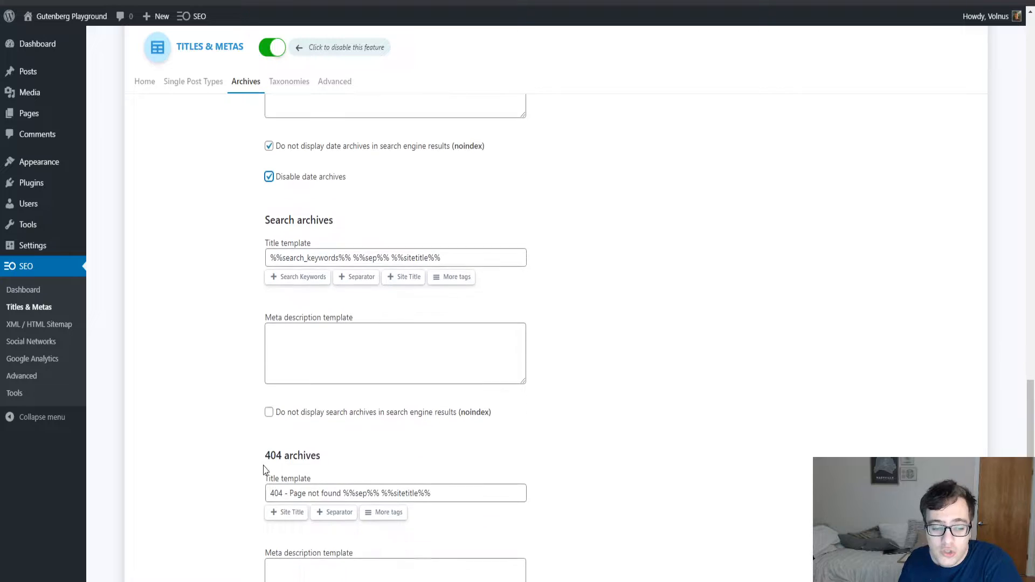
{"action": "left_click", "coordinate": [360, 418]}
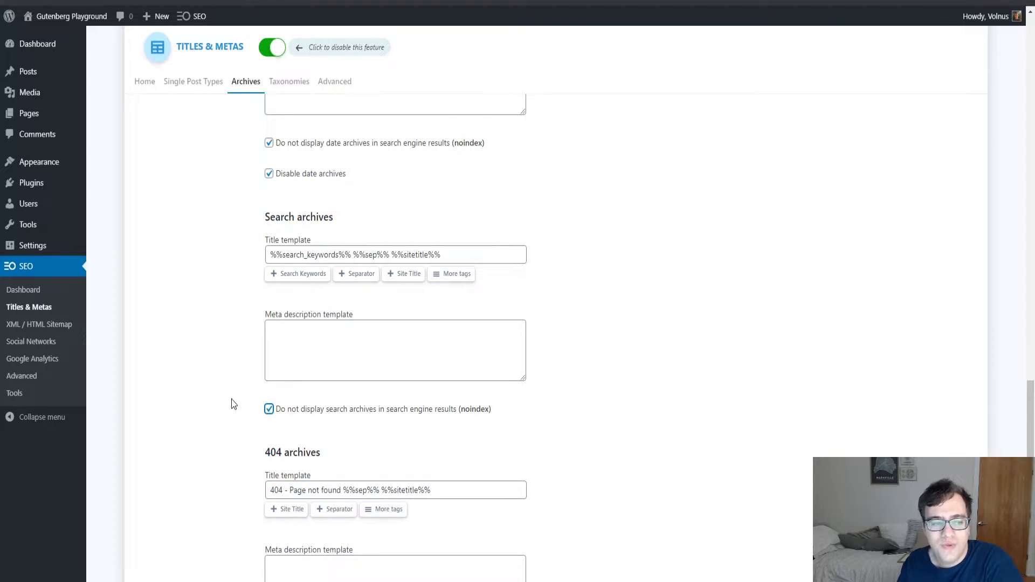
{"action": "scroll", "coordinate": [233, 404], "scroll_direction": "down", "scroll_amount": 3}
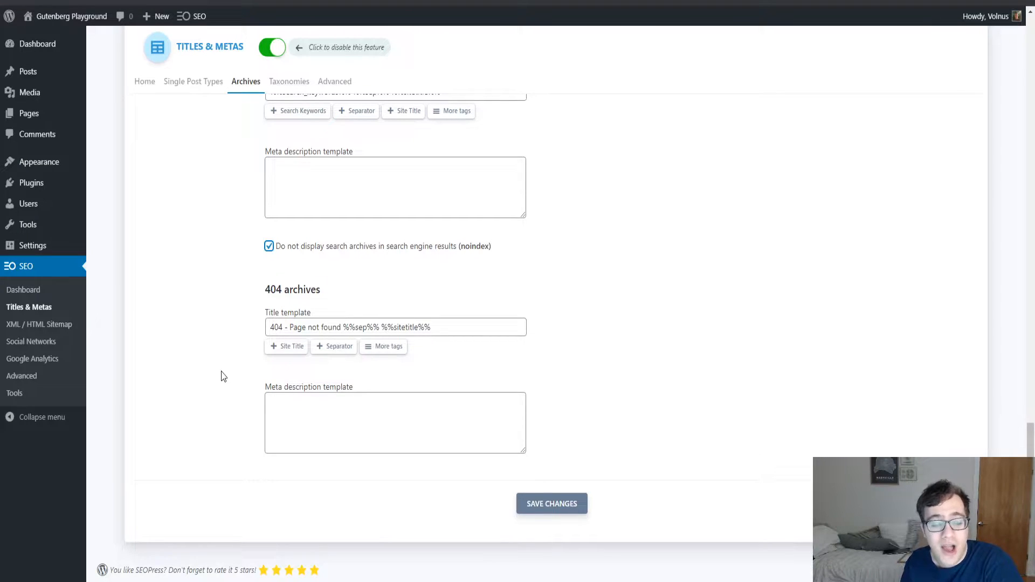
{"action": "scroll", "coordinate": [266, 313], "scroll_direction": "up", "scroll_amount": 3}
{"action": "scroll", "coordinate": [263, 488], "scroll_direction": "down", "scroll_amount": 3}
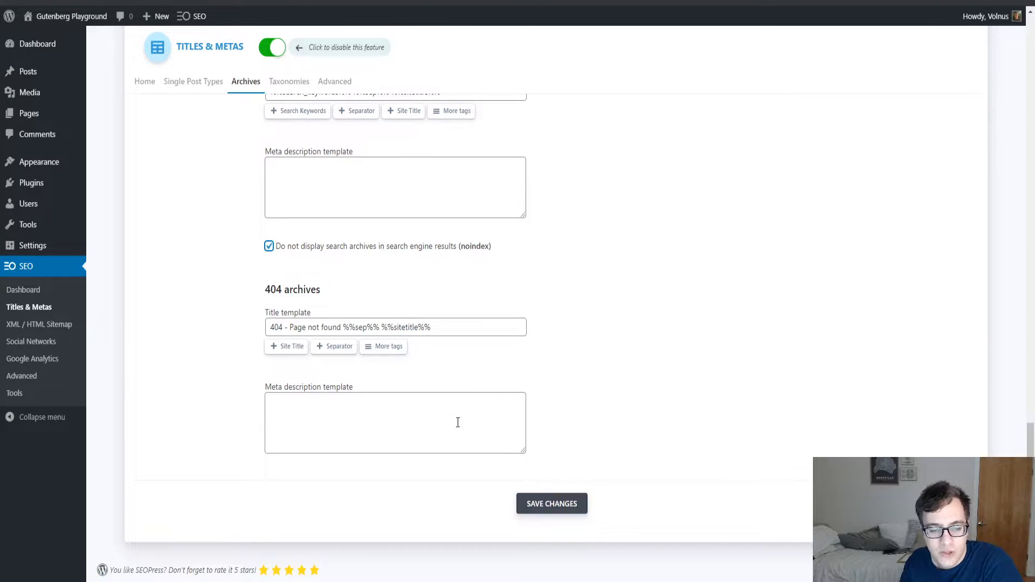
{"action": "left_click", "coordinate": [566, 511]}
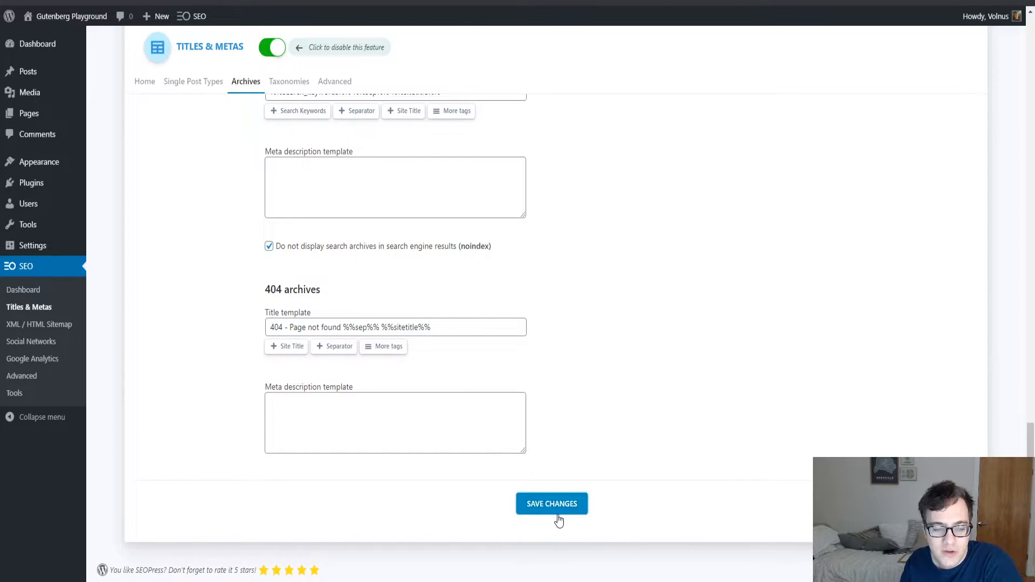
Step: Review the title and meta description templates for the category and tag taxonomies
{"action": "scroll", "coordinate": [474, 259], "scroll_direction": "down", "scroll_amount": 5}
{"action": "scroll", "coordinate": [488, 273], "scroll_direction": "down", "scroll_amount": 9}
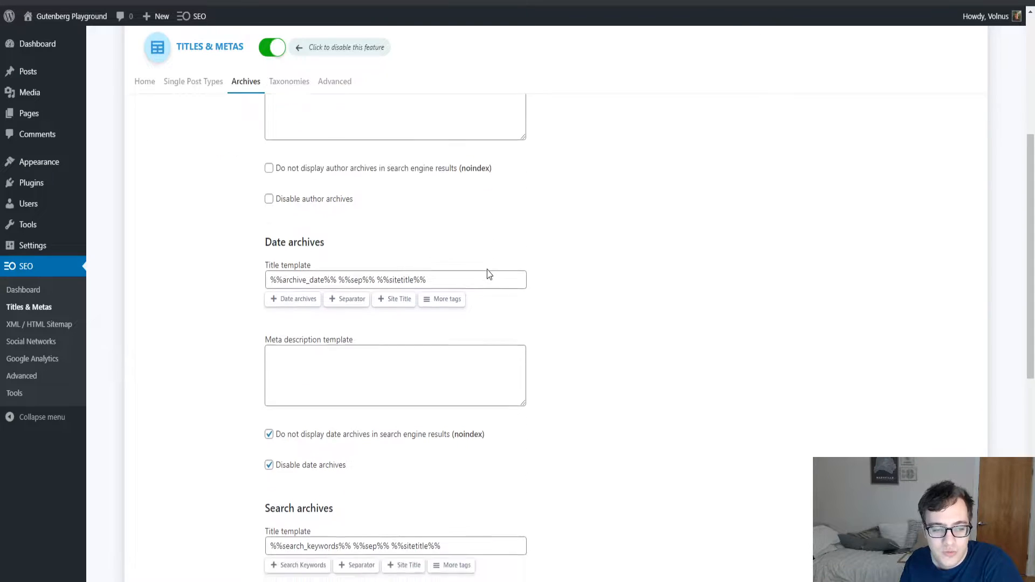
{"action": "middle_click", "coordinate": [208, 417]}
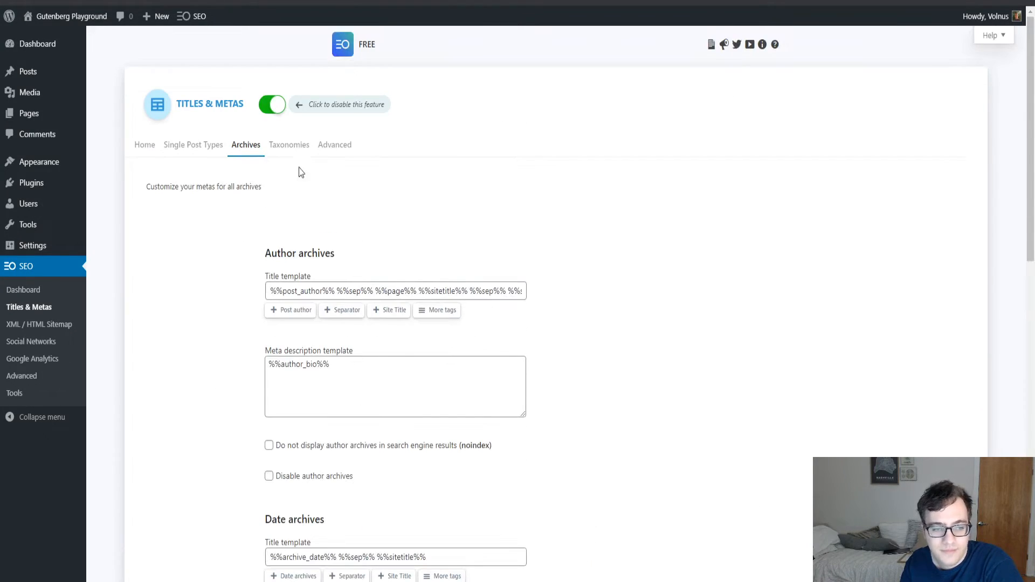
{"action": "left_click", "coordinate": [289, 145]}
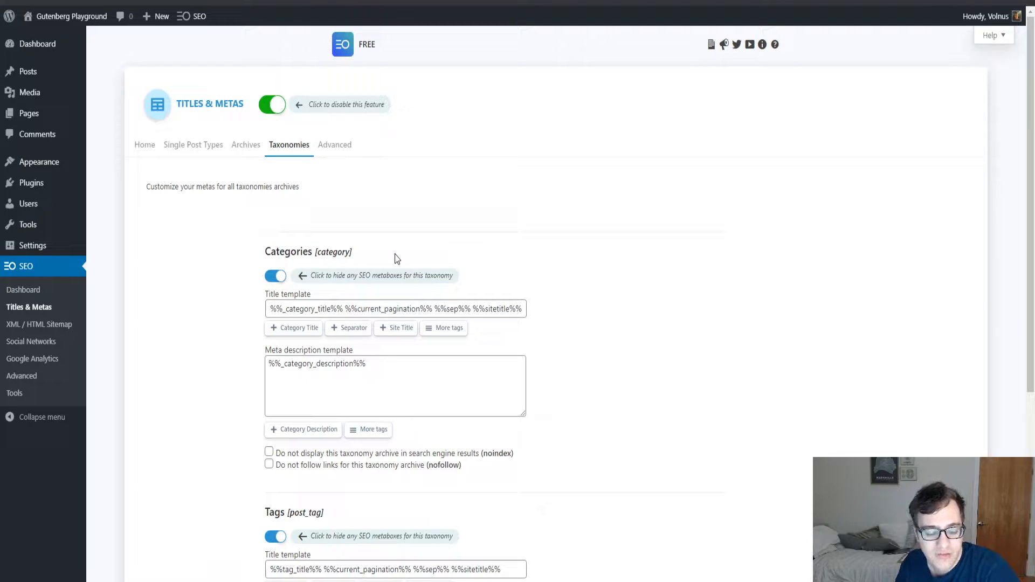
{"action": "scroll", "coordinate": [243, 235], "scroll_direction": "down", "scroll_amount": 2}
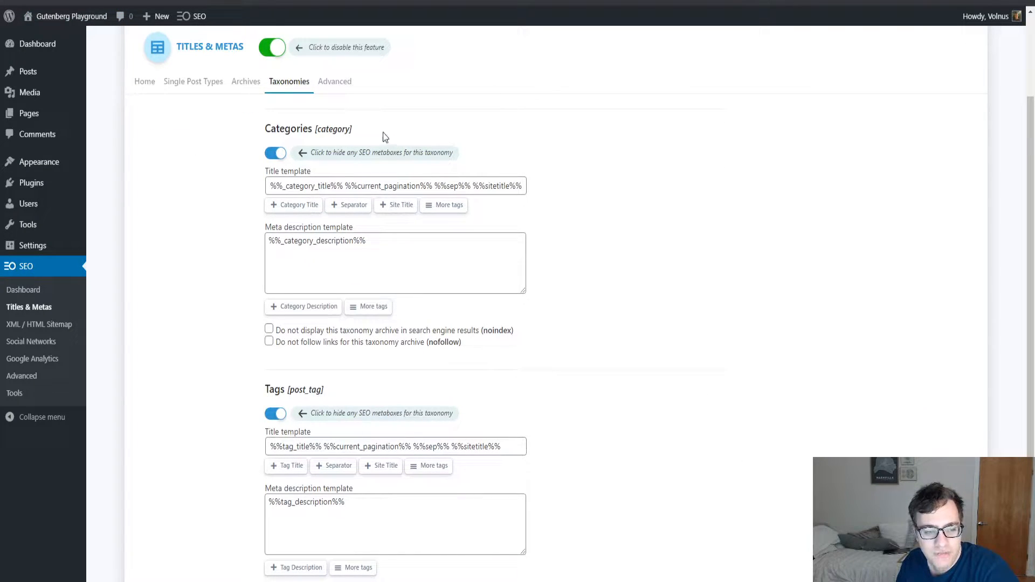
{"action": "triple_click", "coordinate": [388, 240]}
{"action": "scroll", "coordinate": [378, 377], "scroll_direction": "down", "scroll_amount": 3}
{"action": "left_click", "coordinate": [366, 344]}
{"action": "triple_click", "coordinate": [366, 344]}
{"action": "left_click", "coordinate": [225, 283]}
Step: Review the advanced meta options for all pages, including noodp, noarchive and the indication of paginated content to Google
{"action": "scroll", "coordinate": [206, 276], "scroll_direction": "up", "scroll_amount": 4}
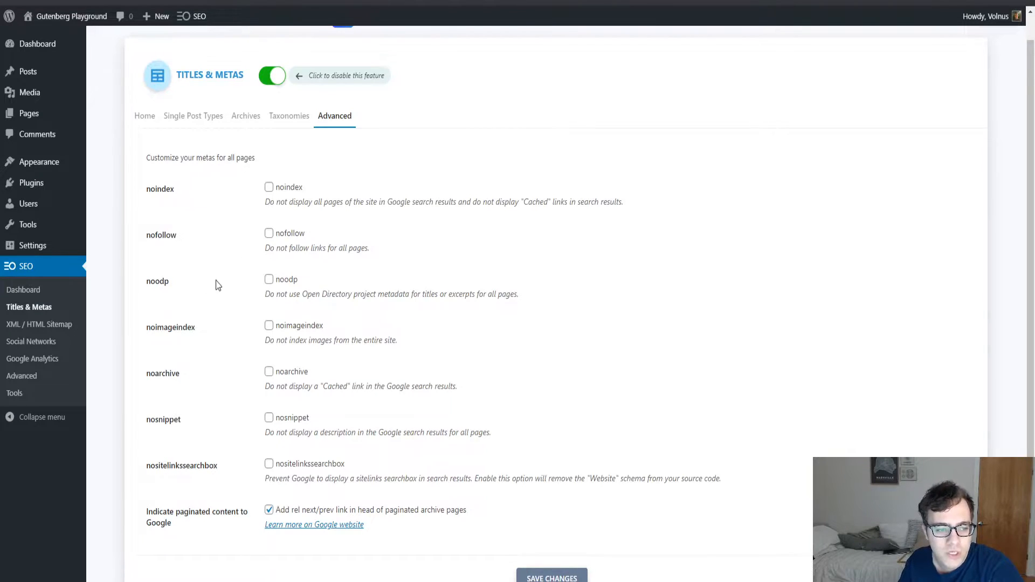
{"action": "triple_click", "coordinate": [301, 296]}
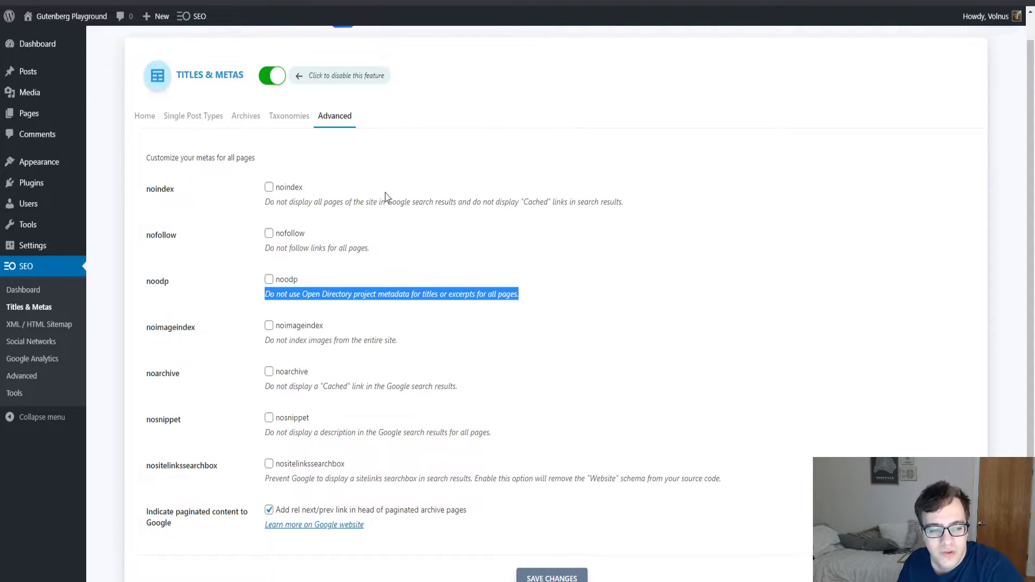
{"action": "left_click", "coordinate": [336, 386]}
{"action": "triple_click", "coordinate": [337, 386]}
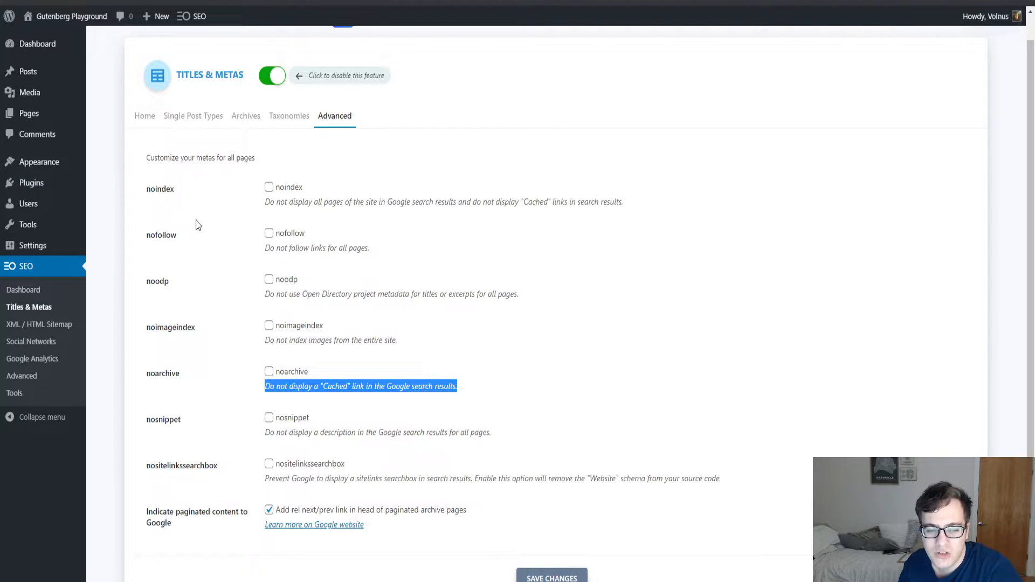
{"action": "scroll", "coordinate": [316, 424], "scroll_direction": "down", "scroll_amount": 2}
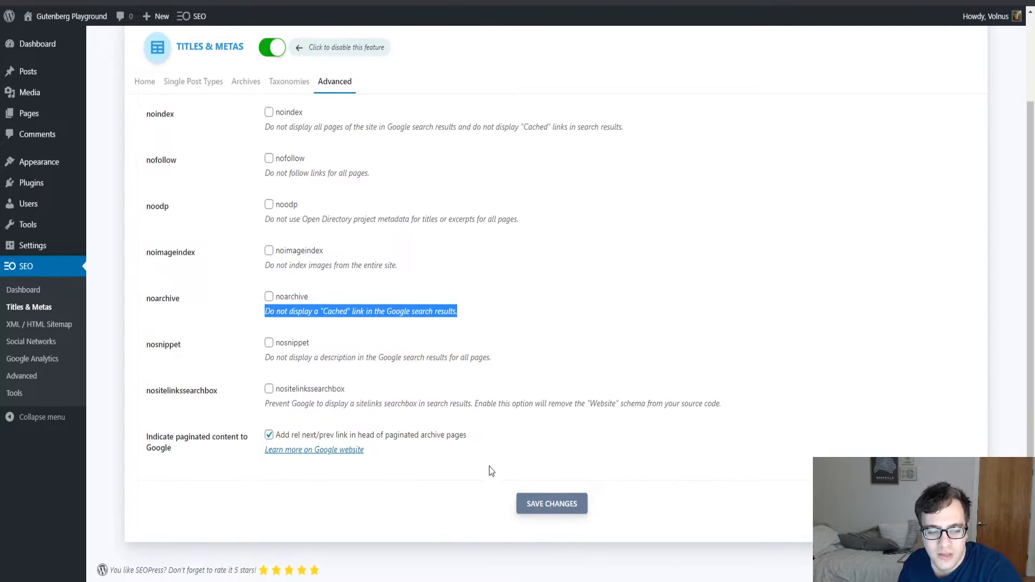
{"action": "left_click", "coordinate": [391, 493]}
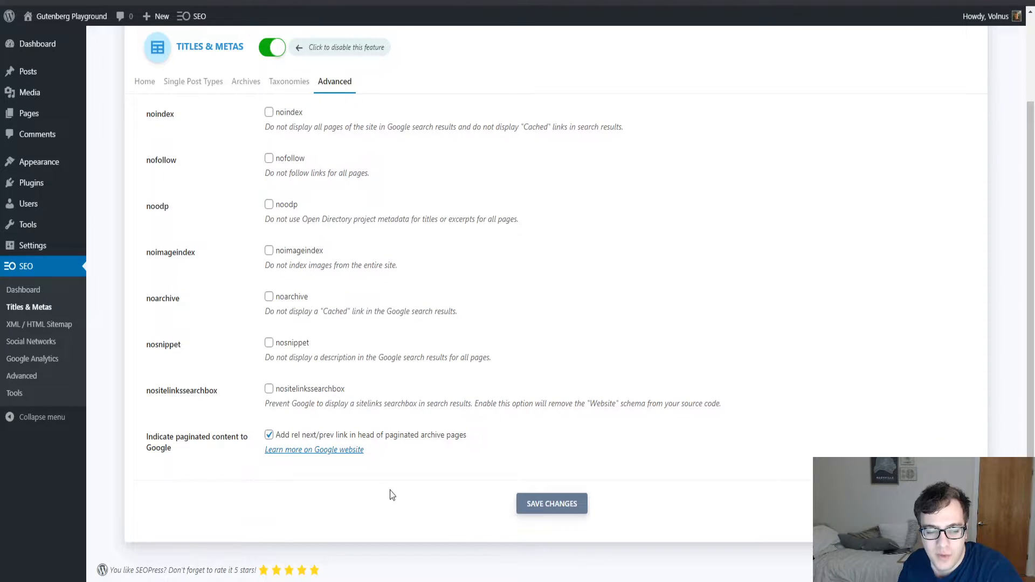
{"action": "triple_click", "coordinate": [185, 437]}
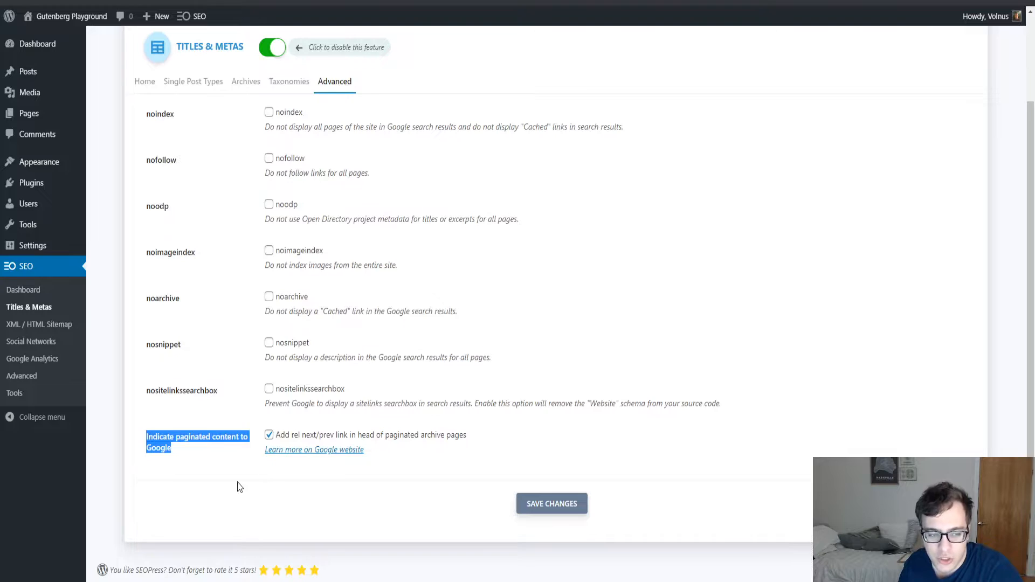
Step: Open the XML / HTML sitemap settings of the SEO plugin
{"action": "left_click", "coordinate": [33, 326]}
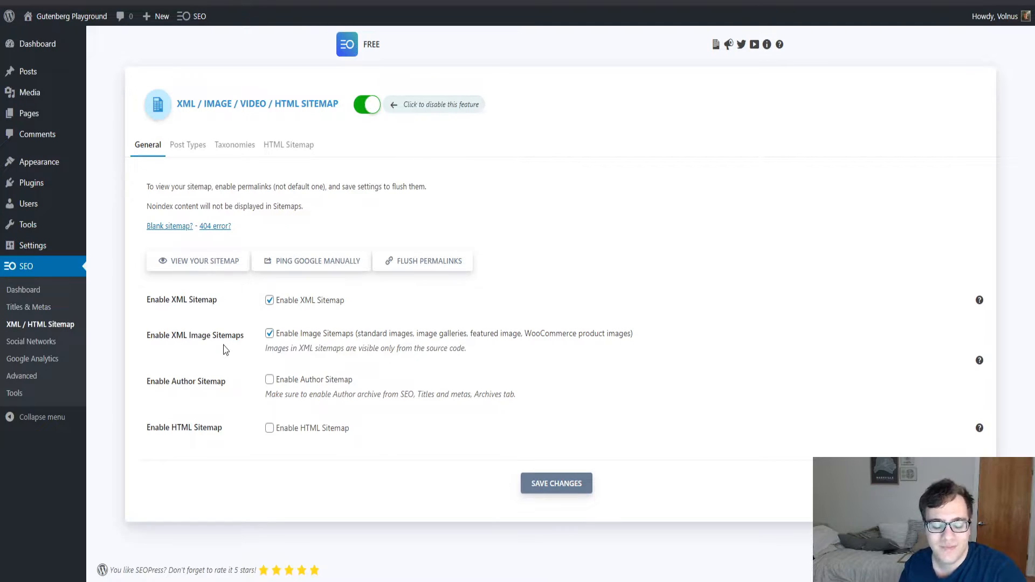
{"action": "left_click", "coordinate": [270, 428]}
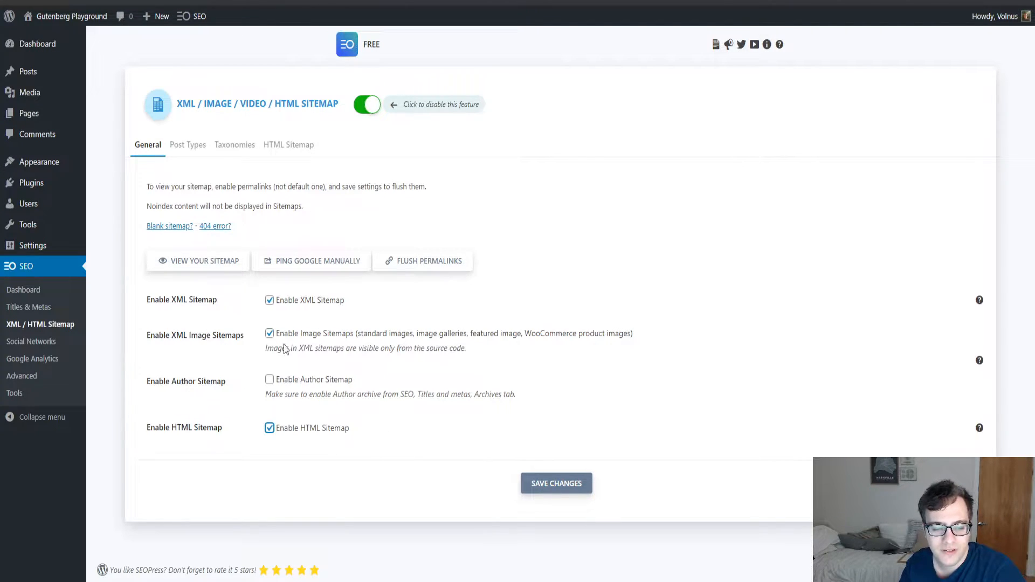
{"action": "double_click", "coordinate": [331, 429]}
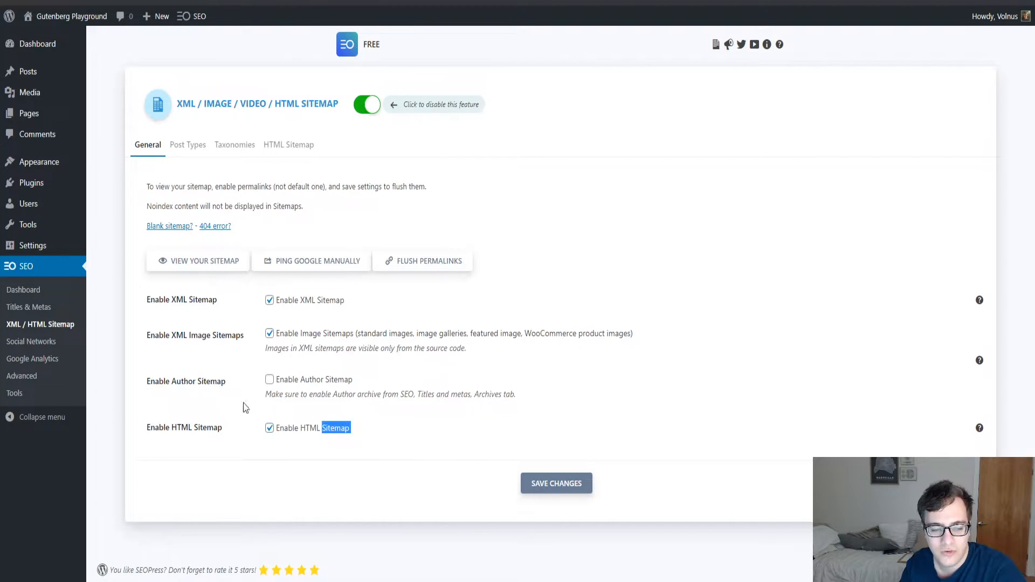
{"action": "left_click", "coordinate": [338, 430]}
{"action": "left_click", "coordinate": [397, 435]}
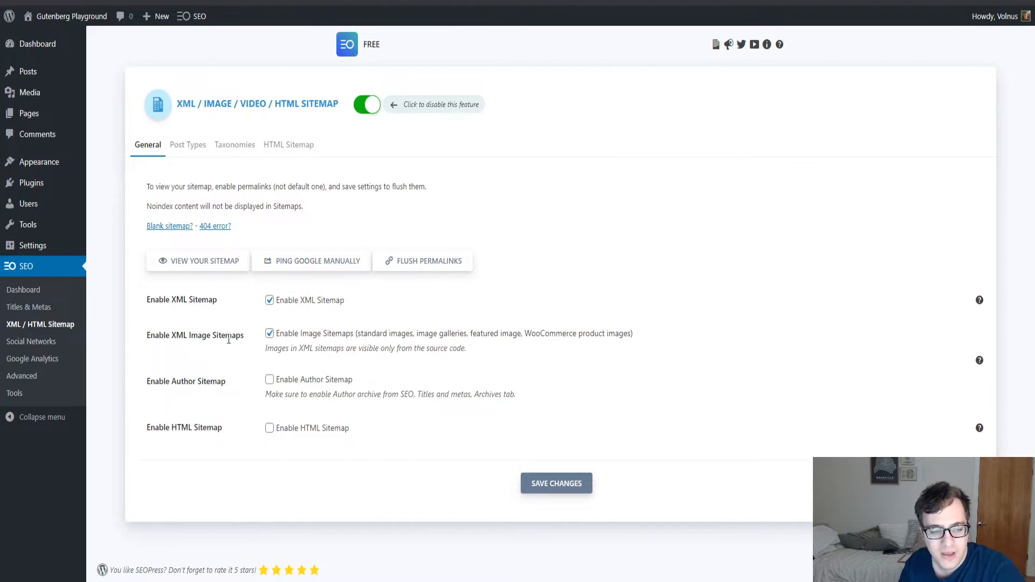
Step: Enable the author sitemap and save the sitemap settings
{"action": "left_click", "coordinate": [318, 382]}
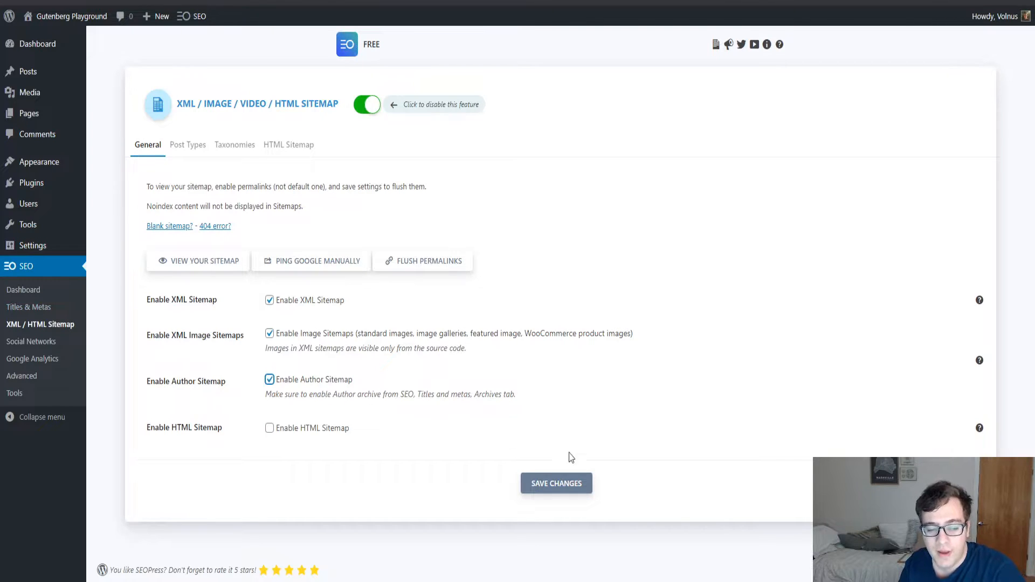
{"action": "left_click", "coordinate": [575, 490]}
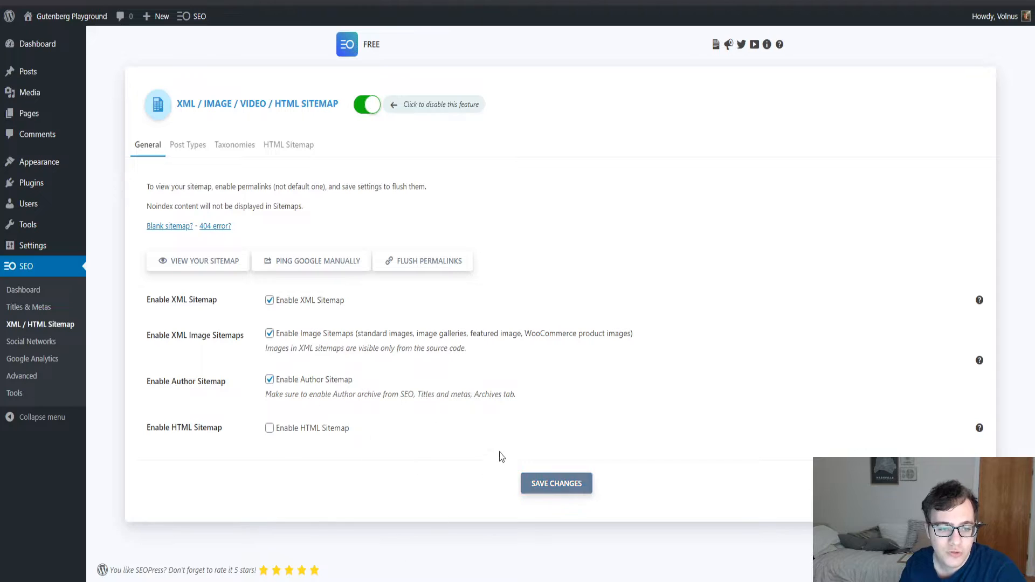
Step: View the site's XML sitemap, and flush the permalinks from the sitemap settings
{"action": "left_click", "coordinate": [232, 264]}
{"action": "left_click", "coordinate": [198, 261]}
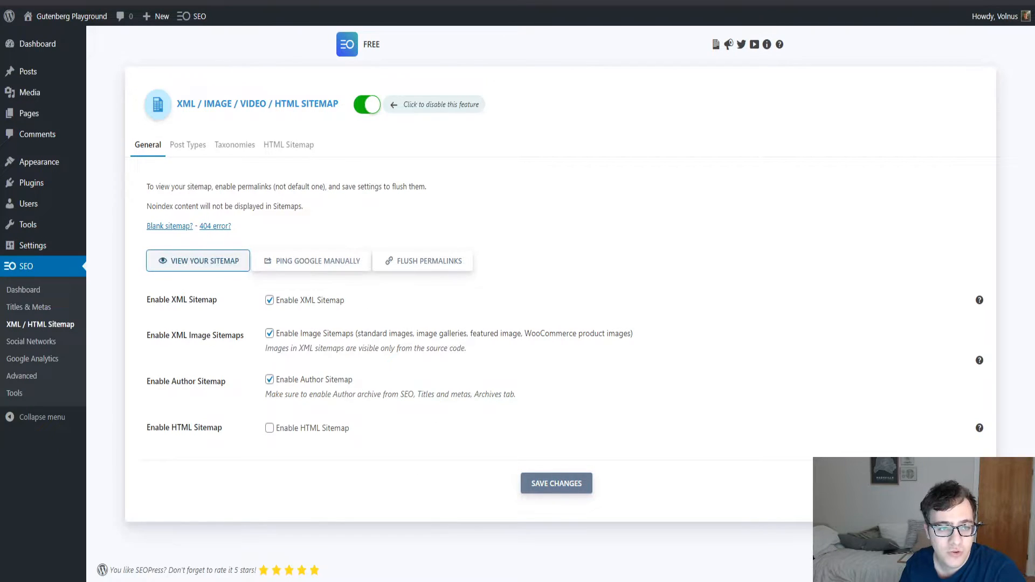
{"action": "left_click", "coordinate": [216, 2]}
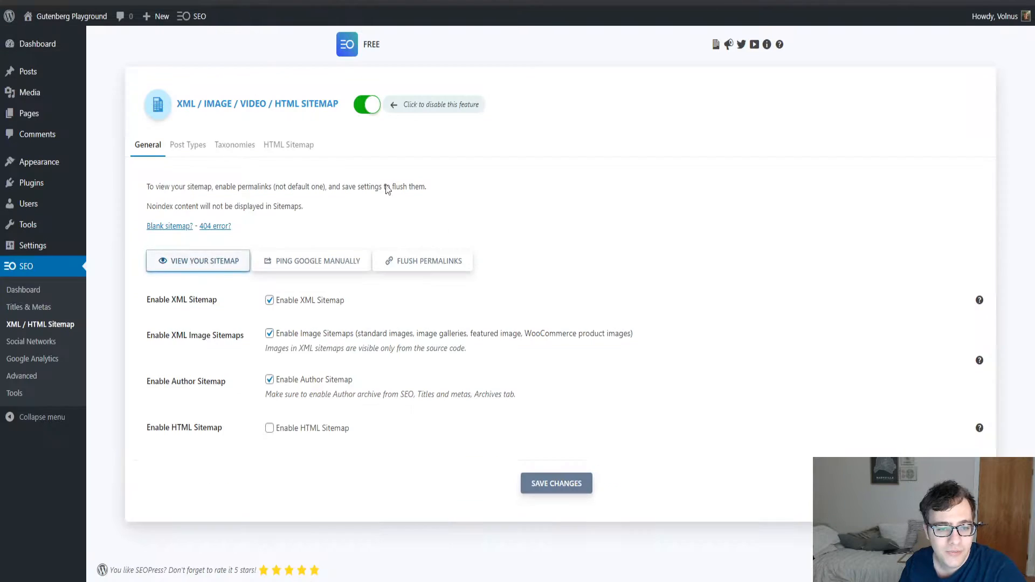
{"action": "left_click", "coordinate": [449, 265]}
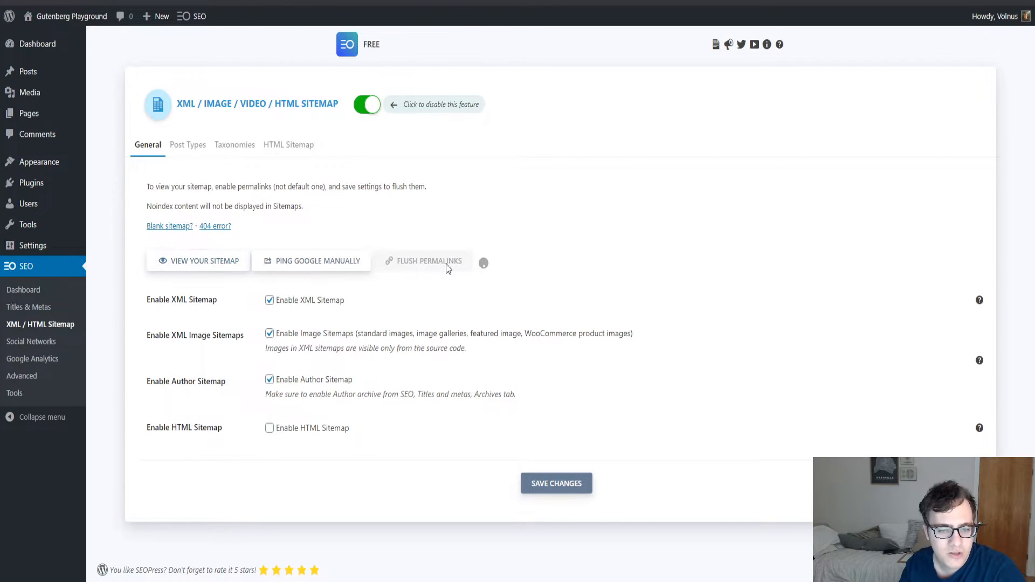
Step: Reload the XML sitemap index, inspect the post-sitemap1.xml entry and return to the sitemap settings
{"action": "left_click", "coordinate": [216, 2]}
{"action": "key", "text": "F5"}
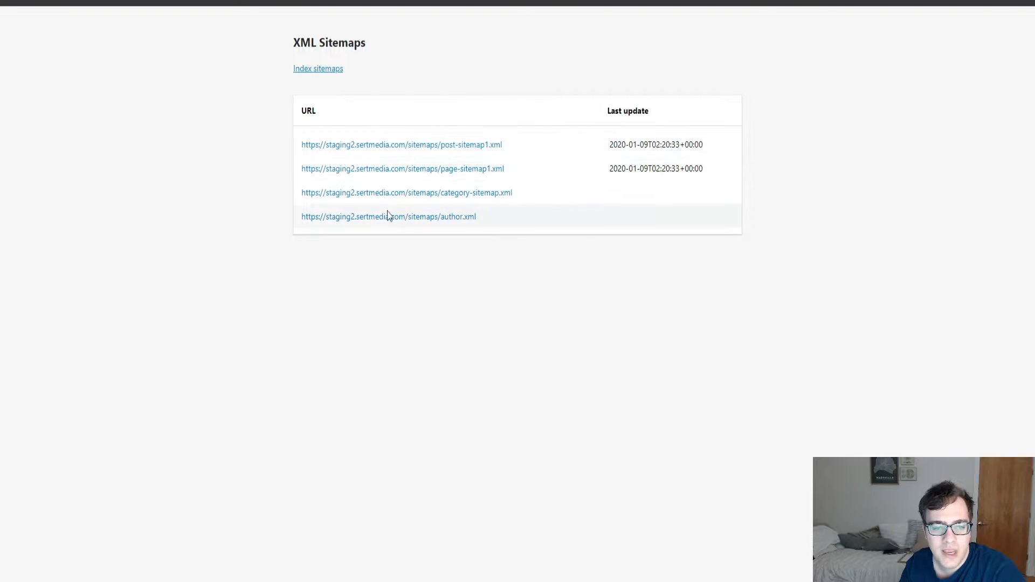
{"action": "left_click", "coordinate": [457, 146]}
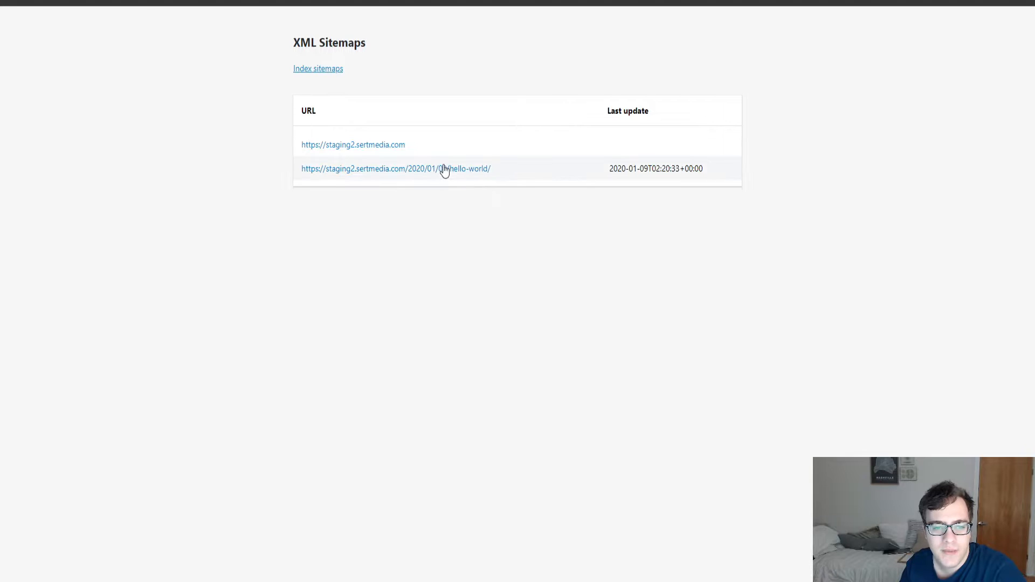
{"action": "left_click", "coordinate": [119, 2]}
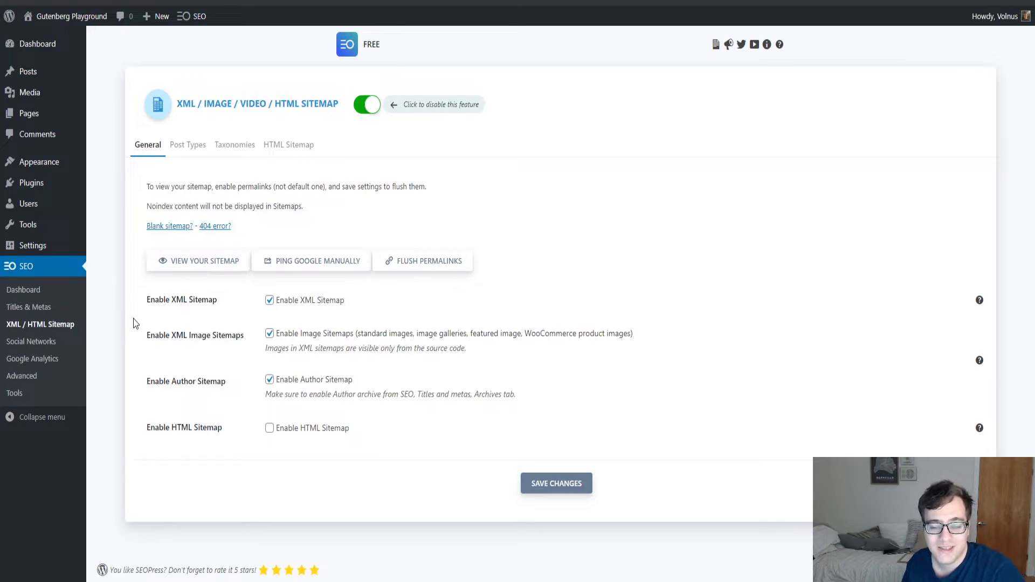
Step: Review which post types and taxonomies are included in the XML sitemap
{"action": "left_click", "coordinate": [195, 154]}
{"action": "left_click", "coordinate": [147, 143]}
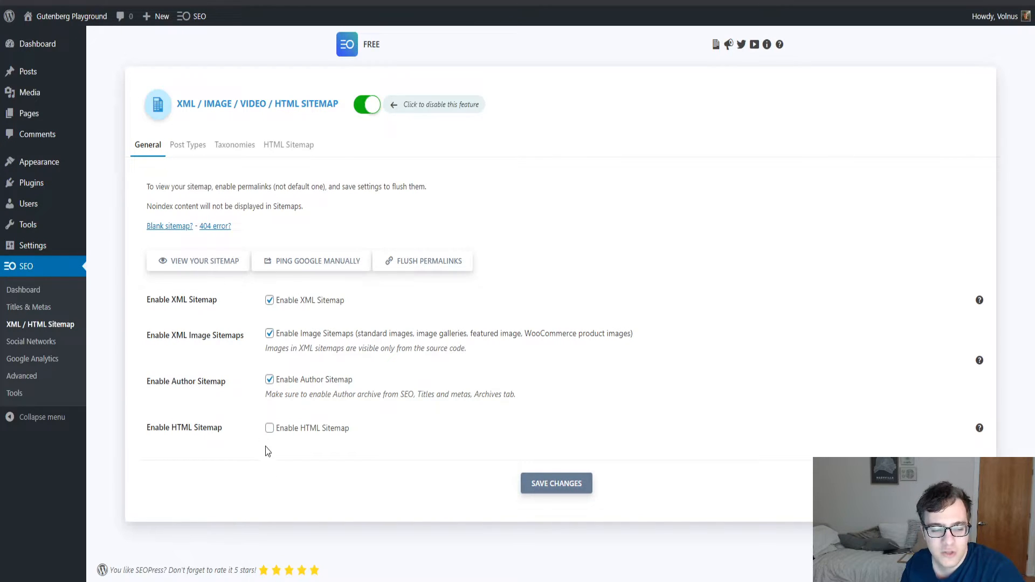
{"action": "left_click", "coordinate": [194, 145]}
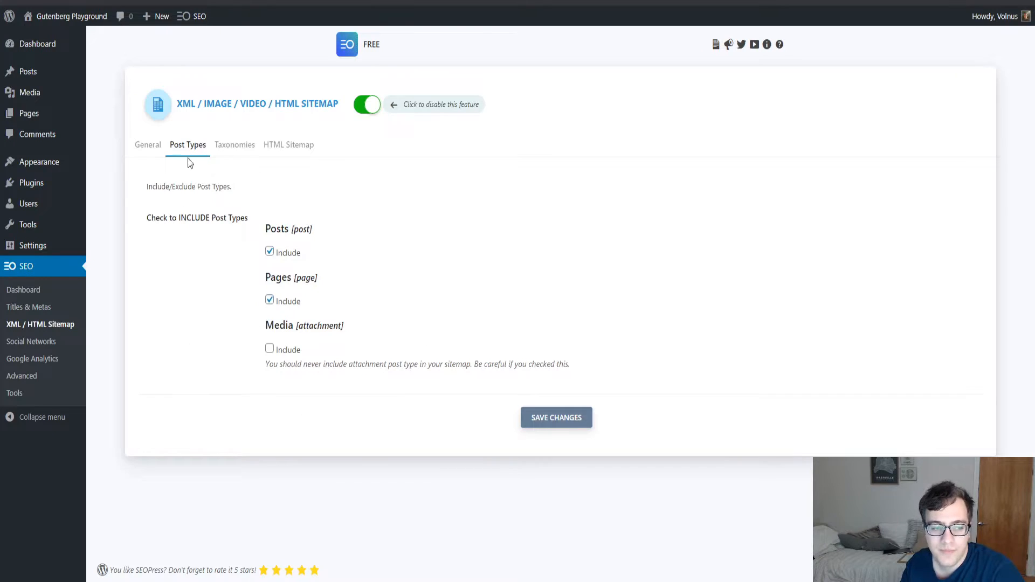
{"action": "left_click_drag", "start_coordinate": [194, 218], "coordinate": [232, 220]}
{"action": "left_click", "coordinate": [232, 220]}
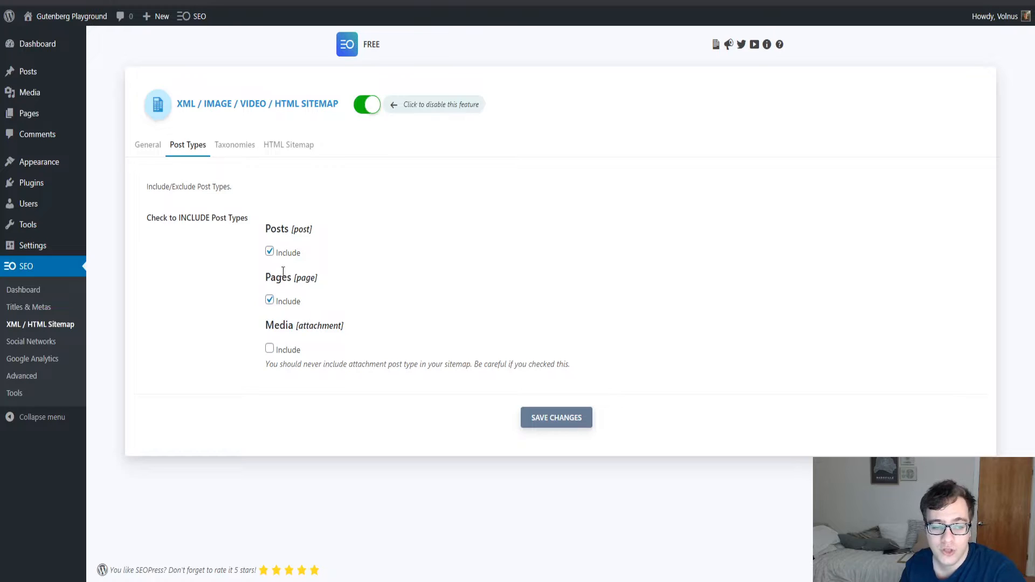
{"action": "left_click", "coordinate": [234, 144]}
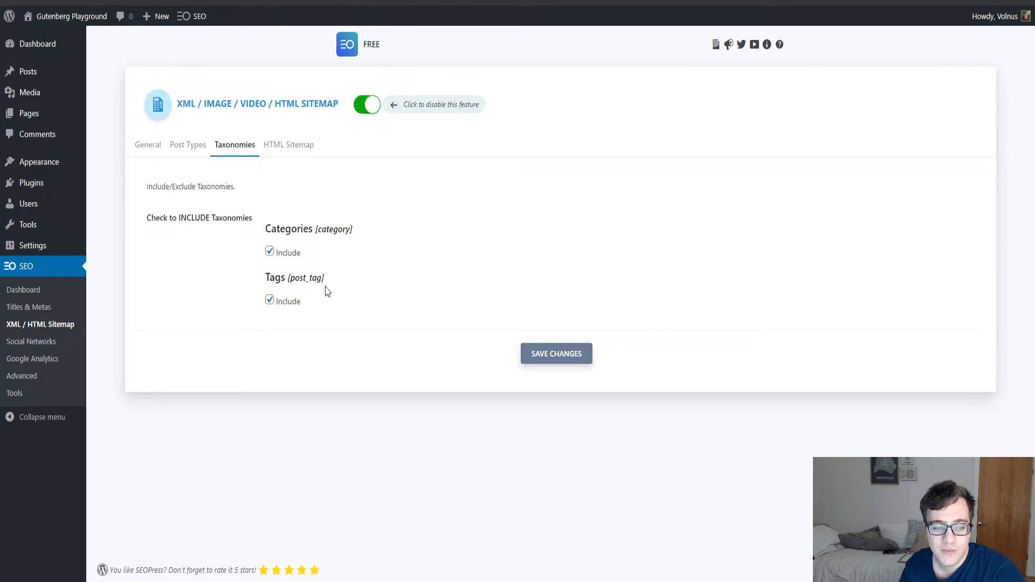
Step: Check the HTML sitemap options, and set the Knowledge Graph type to Organization in the Social Networks settings
{"action": "left_click", "coordinate": [301, 143]}
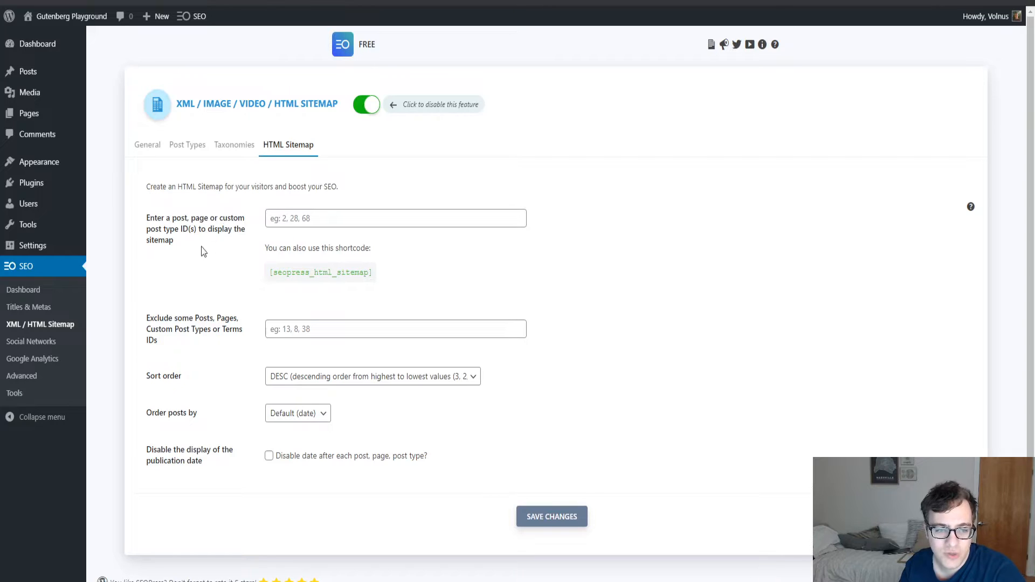
{"action": "left_click", "coordinate": [44, 343]}
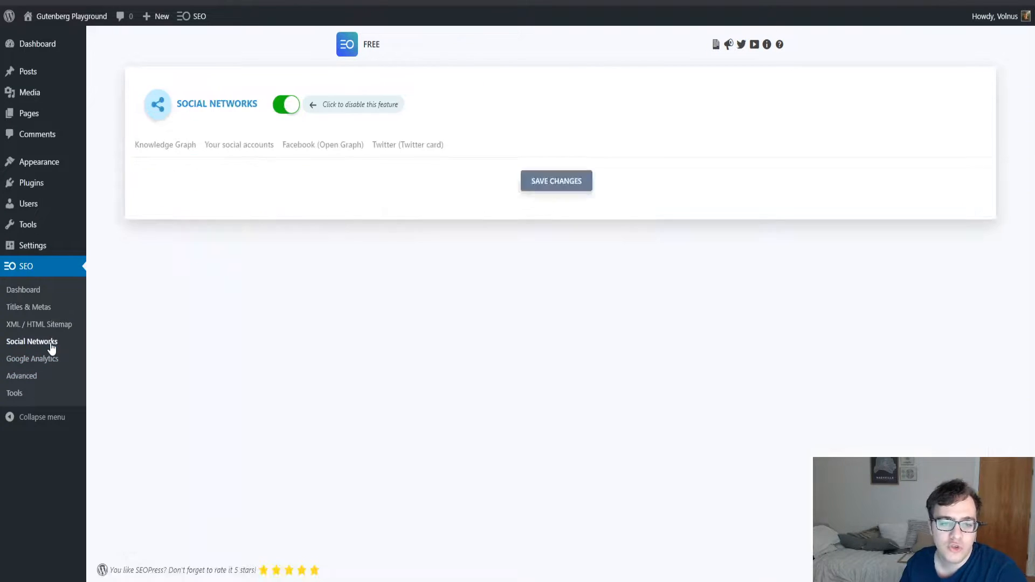
{"action": "scroll", "coordinate": [468, 188], "scroll_direction": "down", "scroll_amount": 1}
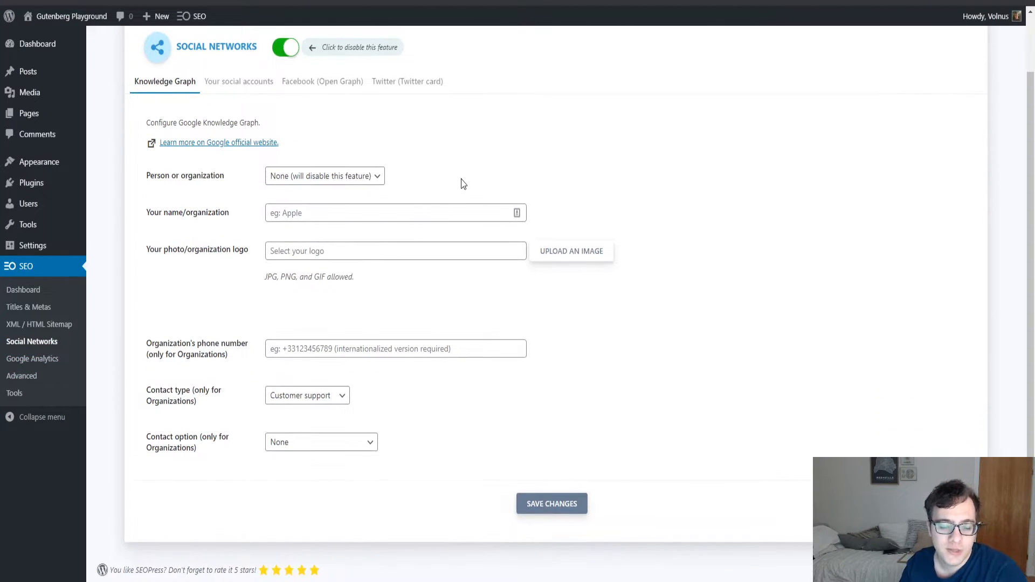
{"action": "scroll", "coordinate": [462, 184], "scroll_direction": "up", "scroll_amount": 1}
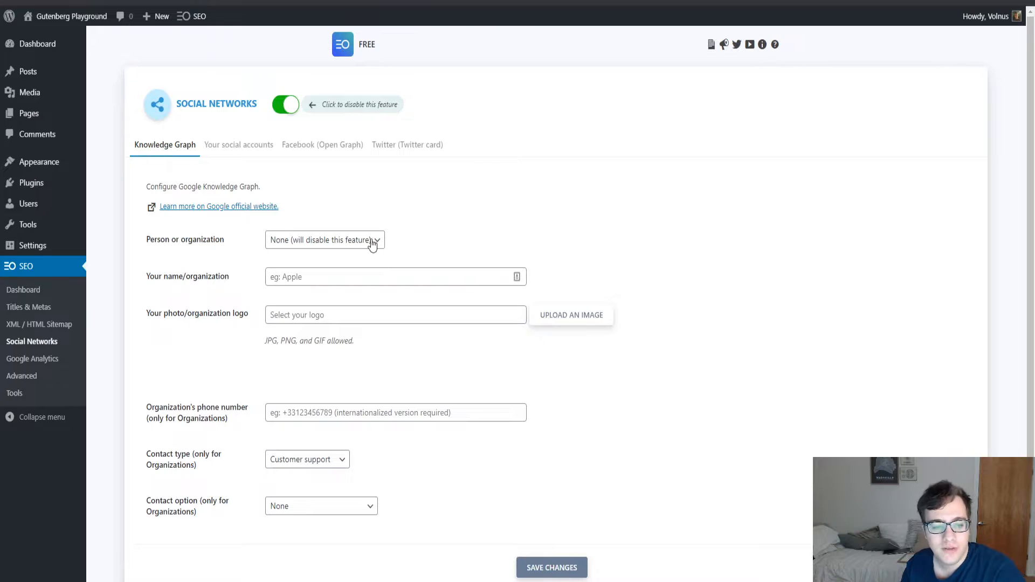
{"action": "left_click", "coordinate": [323, 285]}
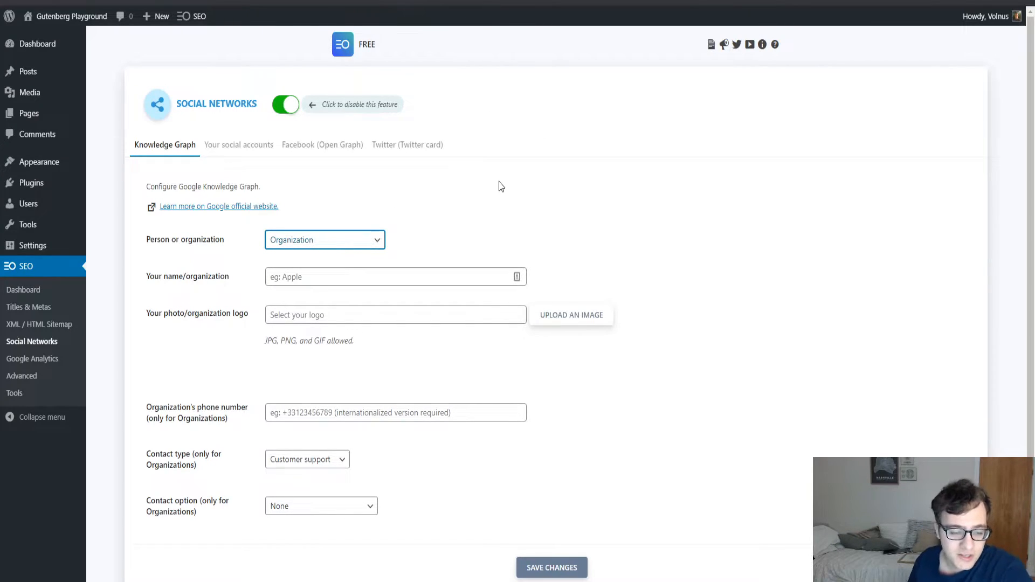
{"action": "left_click", "coordinate": [359, 245]}
{"action": "left_click", "coordinate": [341, 264]}
{"action": "left_click", "coordinate": [354, 238]}
{"action": "left_click", "coordinate": [318, 277]}
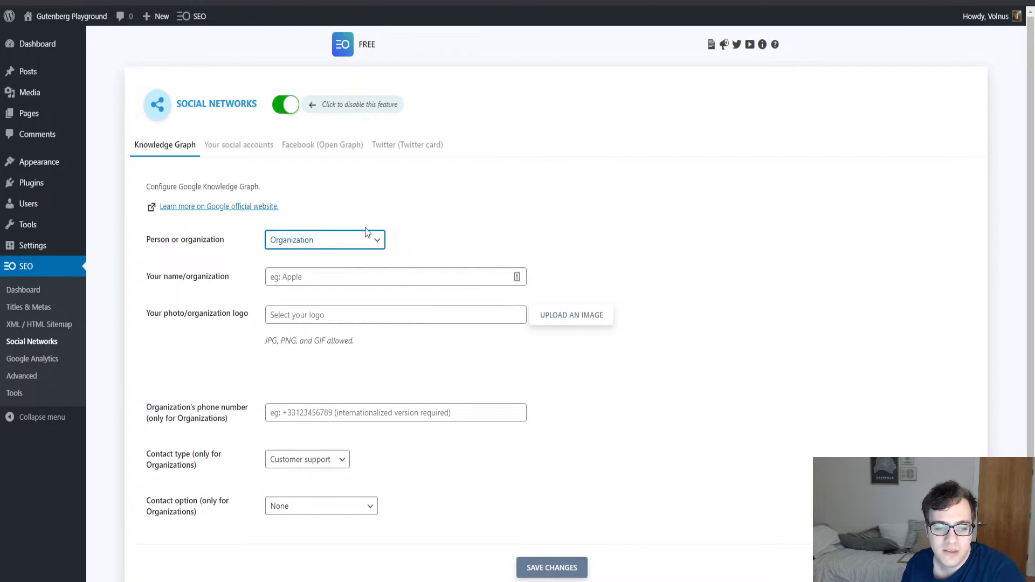
Step: Enter "Gutenberg Playground" as the organization name and check the file formats allowed for the logo
{"action": "left_click", "coordinate": [329, 269]}
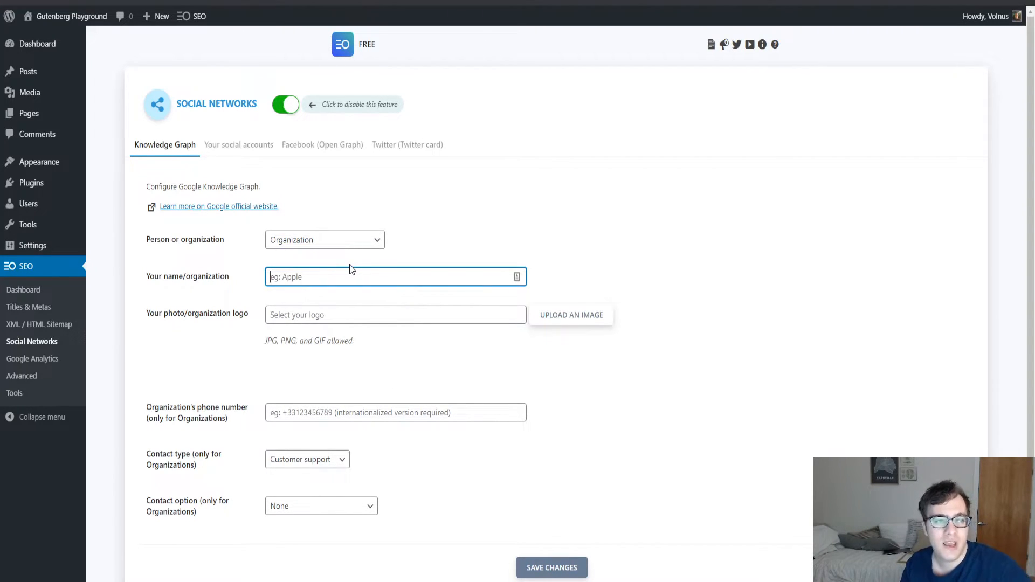
{"action": "type", "text": "Guten"}
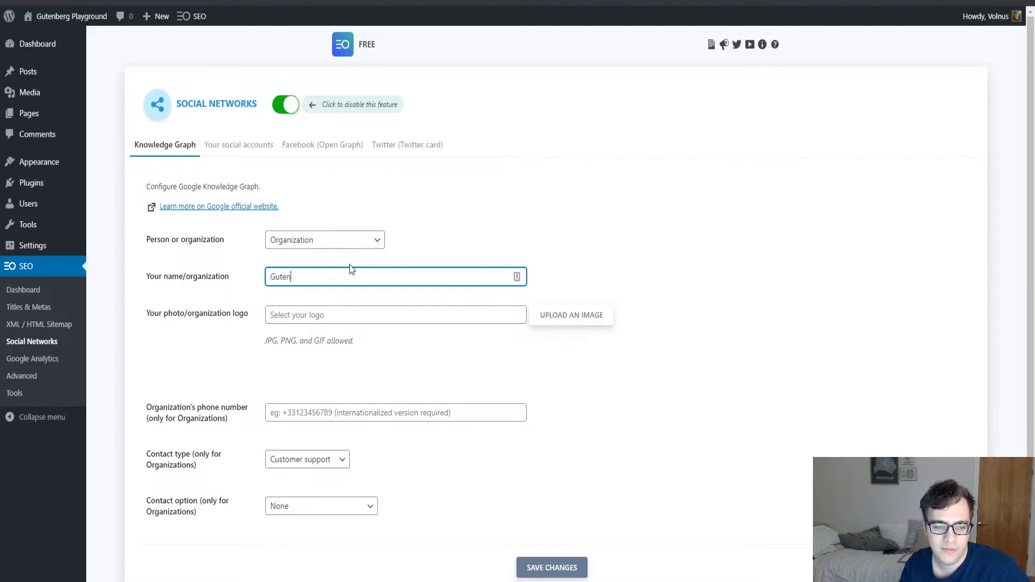
{"action": "type", "text": "berg Playground"}
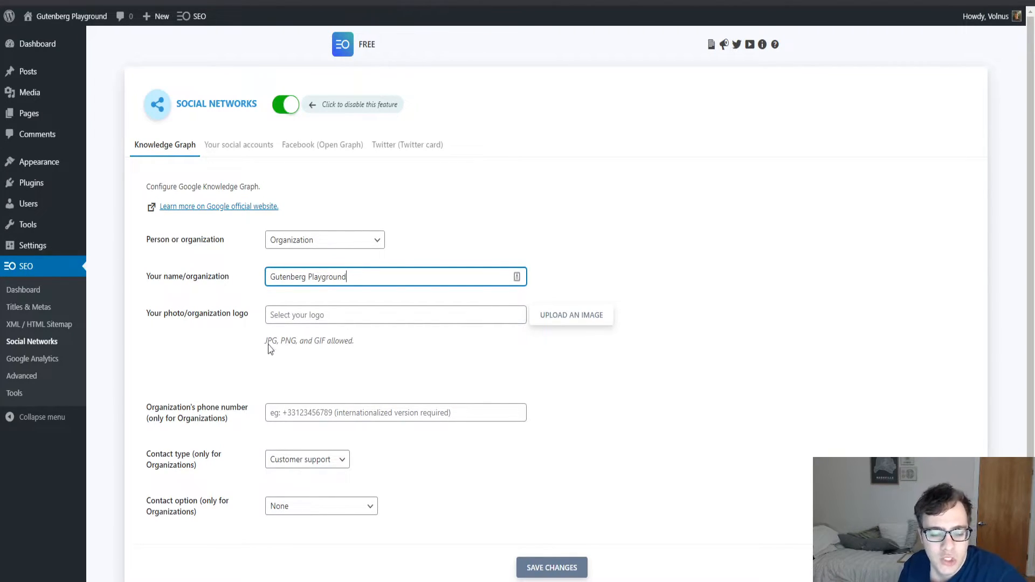
{"action": "double_click", "coordinate": [318, 345]}
{"action": "left_click", "coordinate": [322, 345]}
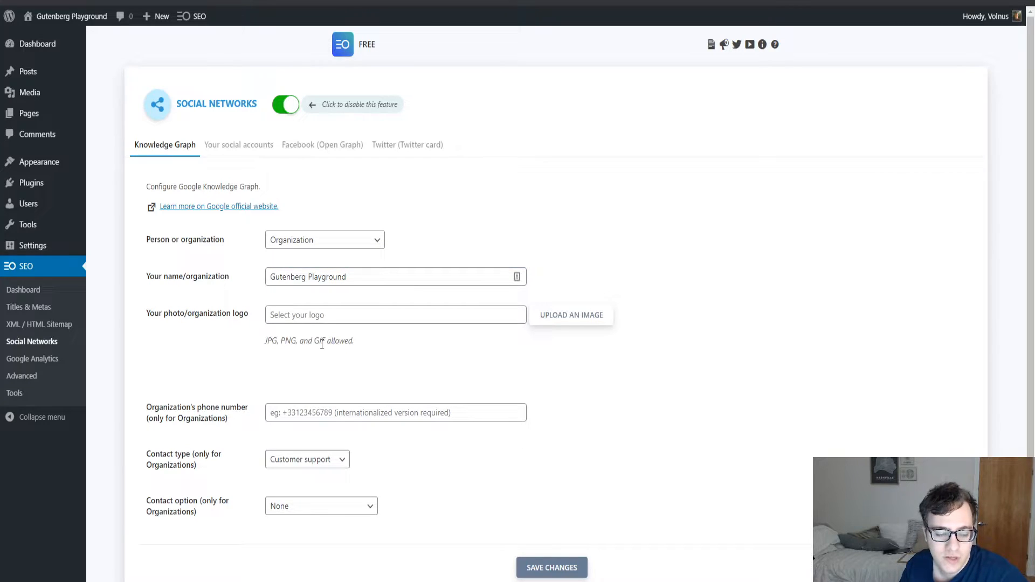
{"action": "left_click_drag", "start_coordinate": [315, 342], "coordinate": [372, 353]}
{"action": "left_click", "coordinate": [315, 354]}
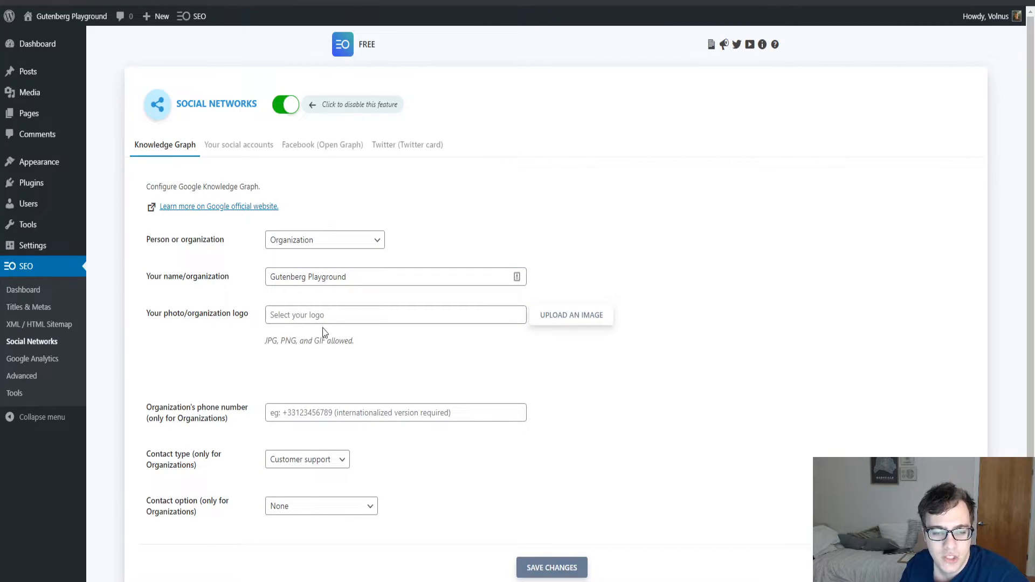
Step: Review the organization's phone number and contact type fields, and try the Toll Free and Hearing impaired supported contact options
{"action": "scroll", "coordinate": [307, 356], "scroll_direction": "down", "scroll_amount": 1}
{"action": "left_click", "coordinate": [353, 356]}
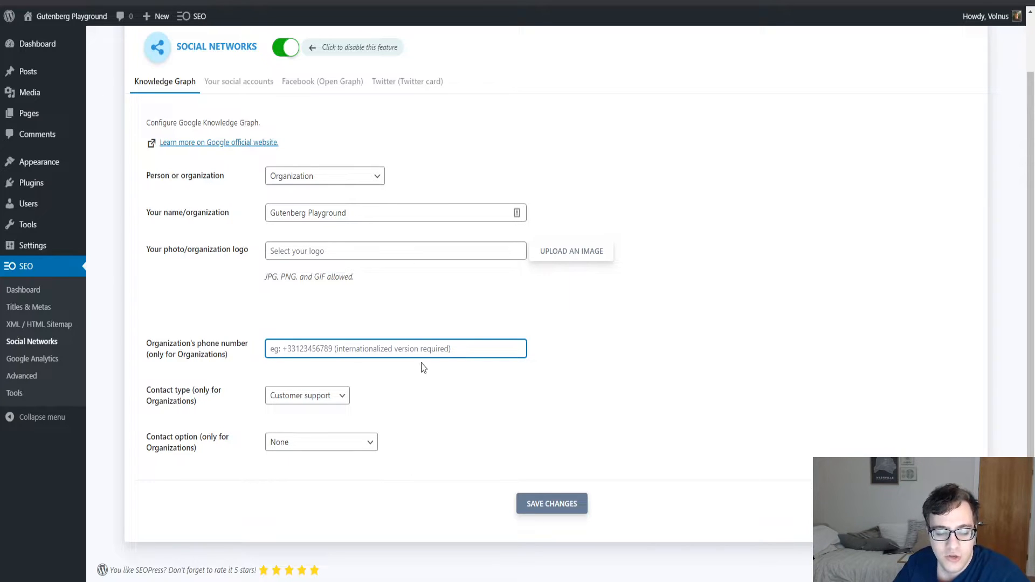
{"action": "key", "text": "Tab"}
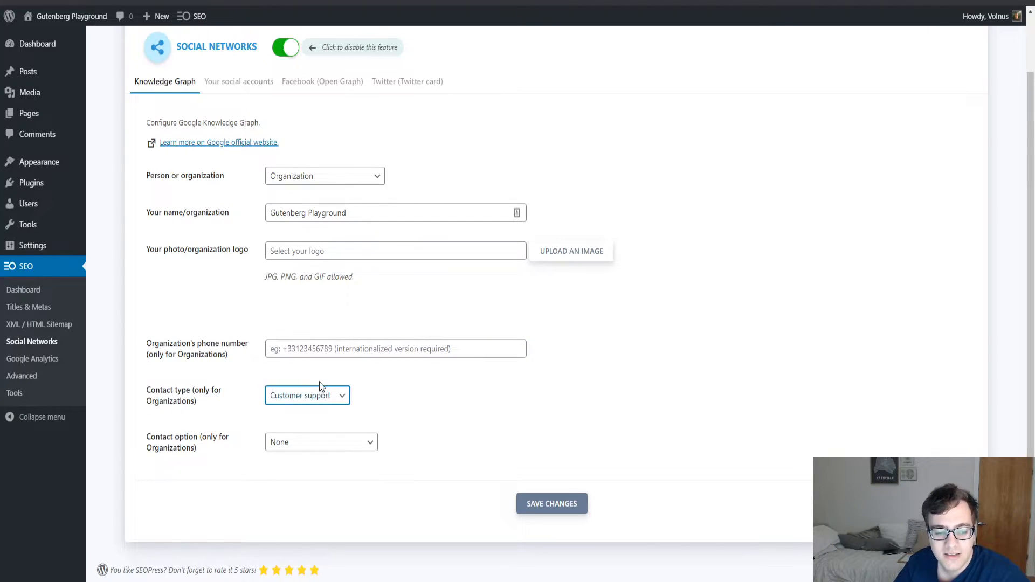
{"action": "left_click", "coordinate": [479, 442]}
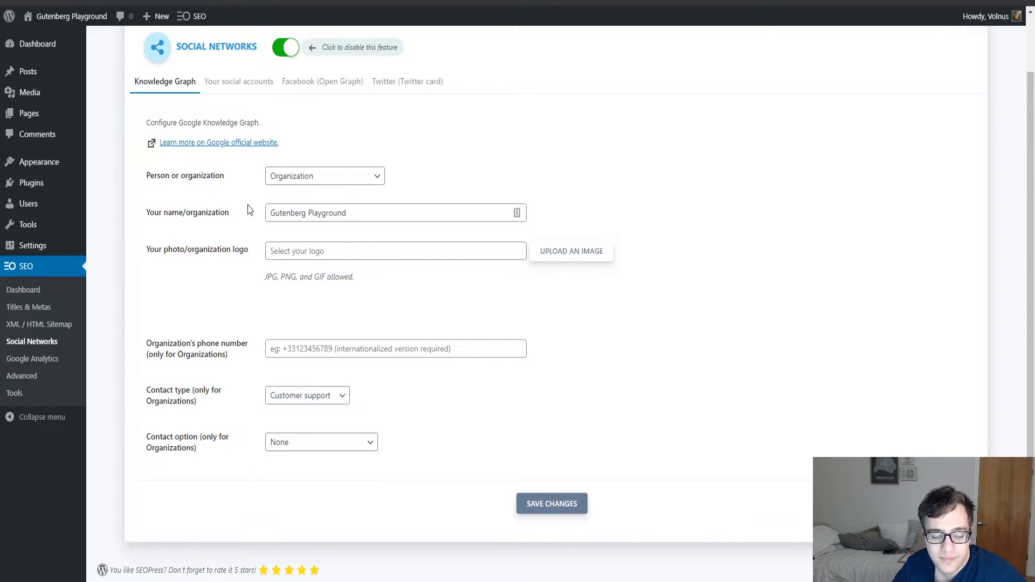
{"action": "left_click", "coordinate": [339, 399]}
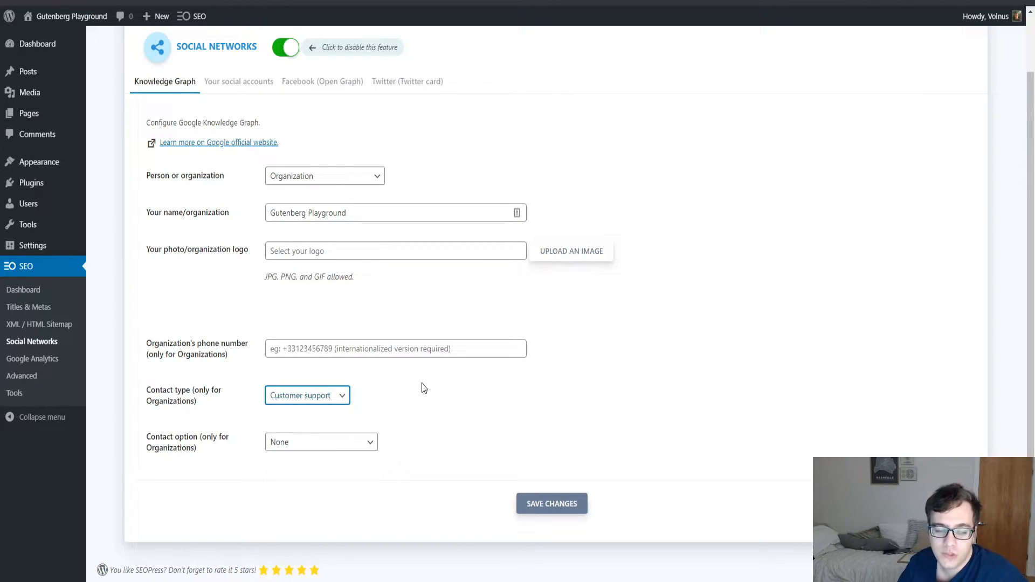
{"action": "left_click", "coordinate": [443, 412]}
{"action": "left_click", "coordinate": [348, 448]}
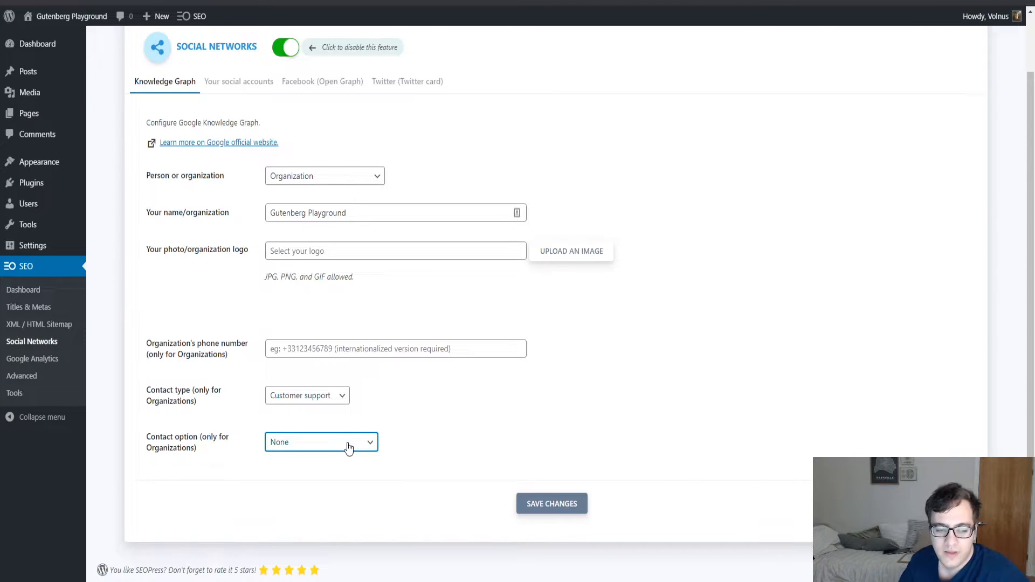
{"action": "key", "text": "Down"}
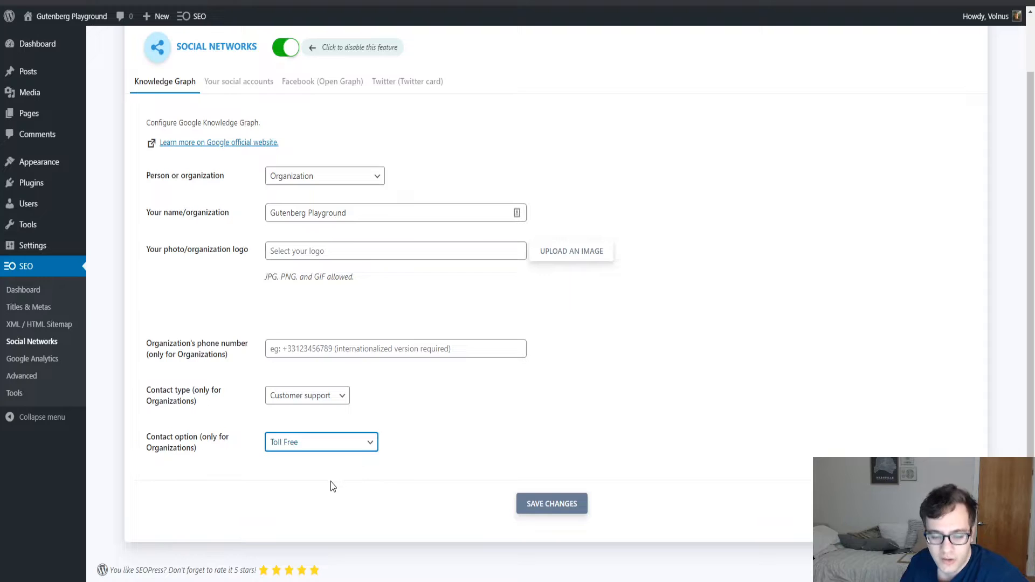
{"action": "key", "text": "Down"}
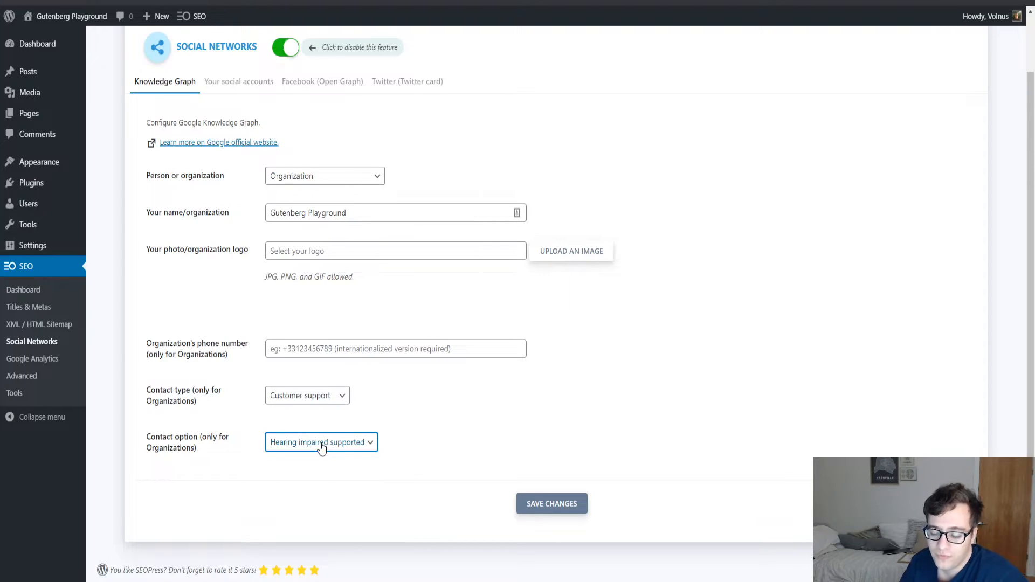
{"action": "key", "text": "Down"}
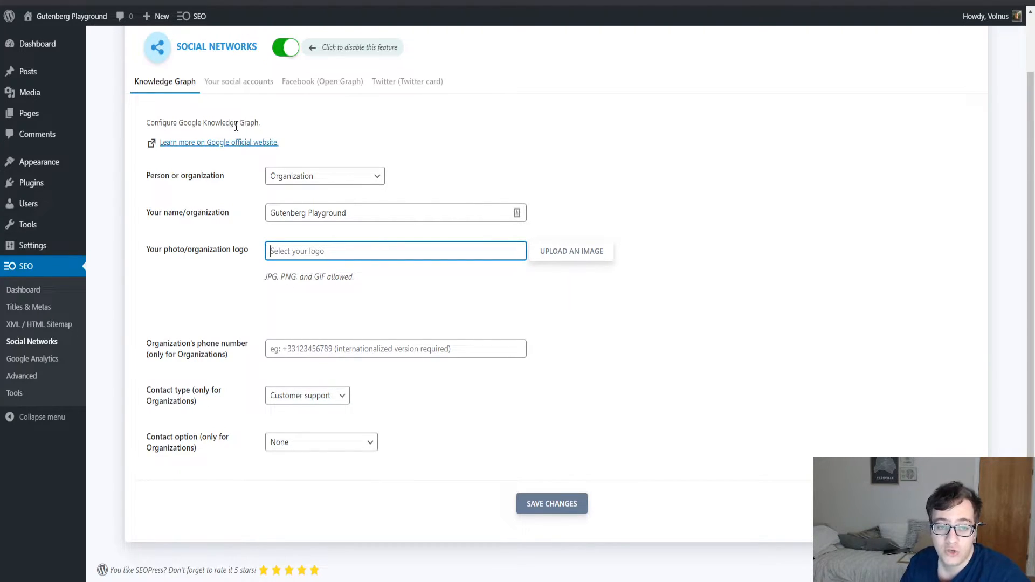
Step: Review the Facebook Open Graph settings, including the default image, Link Ownership ID, Admin ID and App ID fields
{"action": "left_click", "coordinate": [322, 83]}
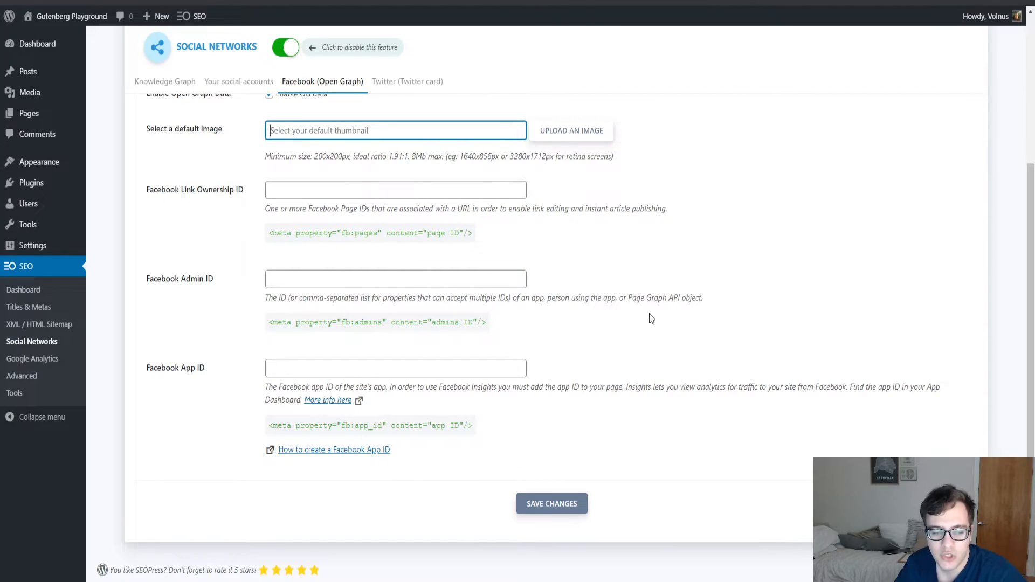
{"action": "scroll", "coordinate": [392, 382], "scroll_direction": "up", "scroll_amount": 3}
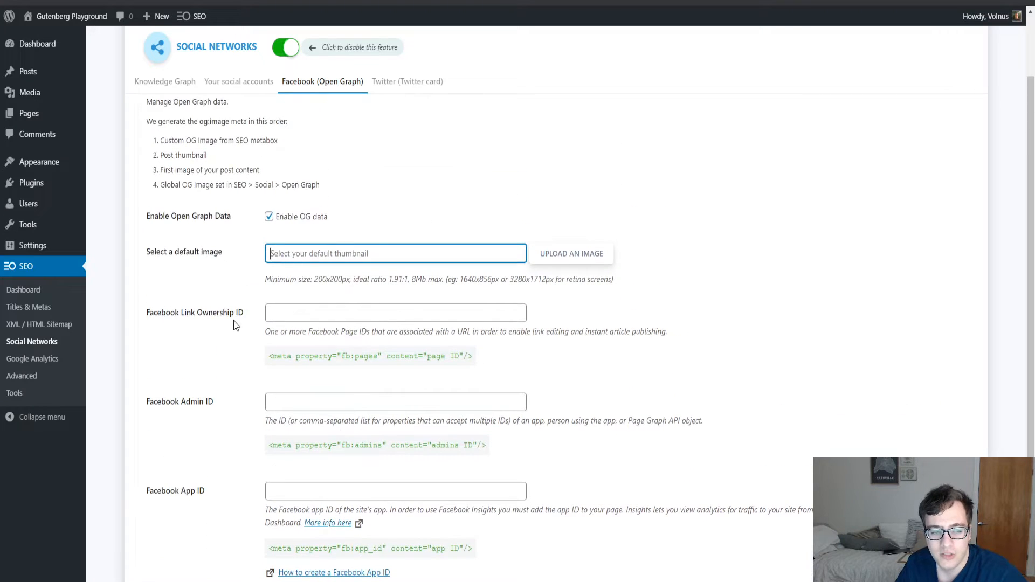
{"action": "left_click", "coordinate": [291, 306]}
{"action": "scroll", "coordinate": [260, 295], "scroll_direction": "down", "scroll_amount": 3}
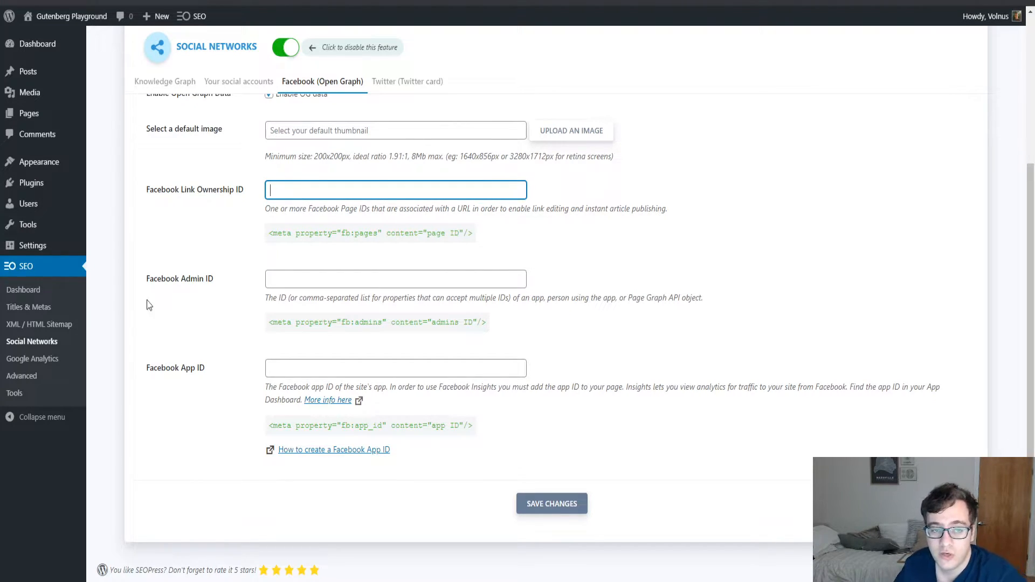
{"action": "scroll", "coordinate": [714, 348], "scroll_direction": "up", "scroll_amount": 2}
{"action": "left_click", "coordinate": [348, 310]}
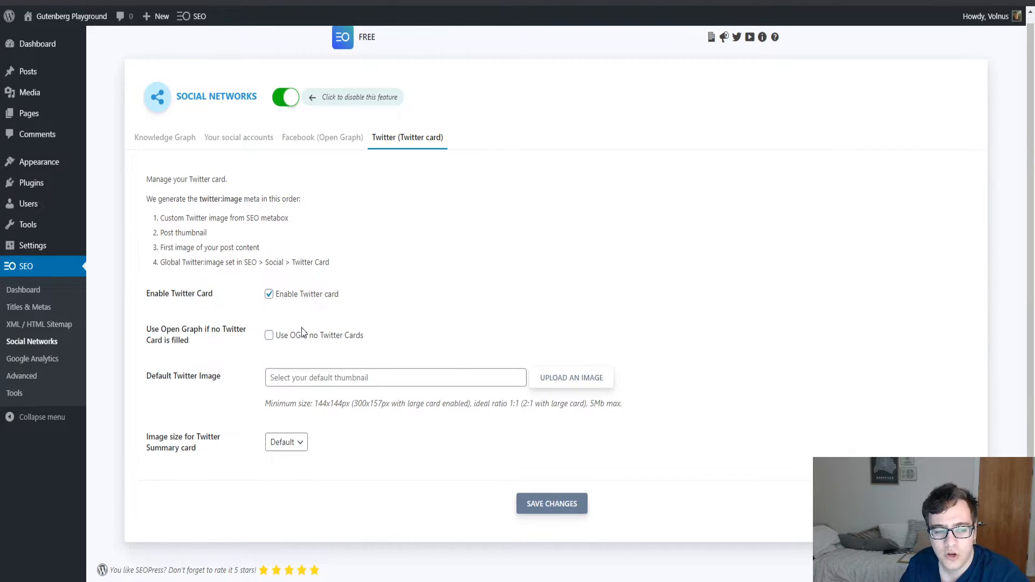
Step: Make Twitter cards fall back to Open Graph data, and set the Twitter Summary card image size to Large
{"action": "left_click", "coordinate": [308, 339]}
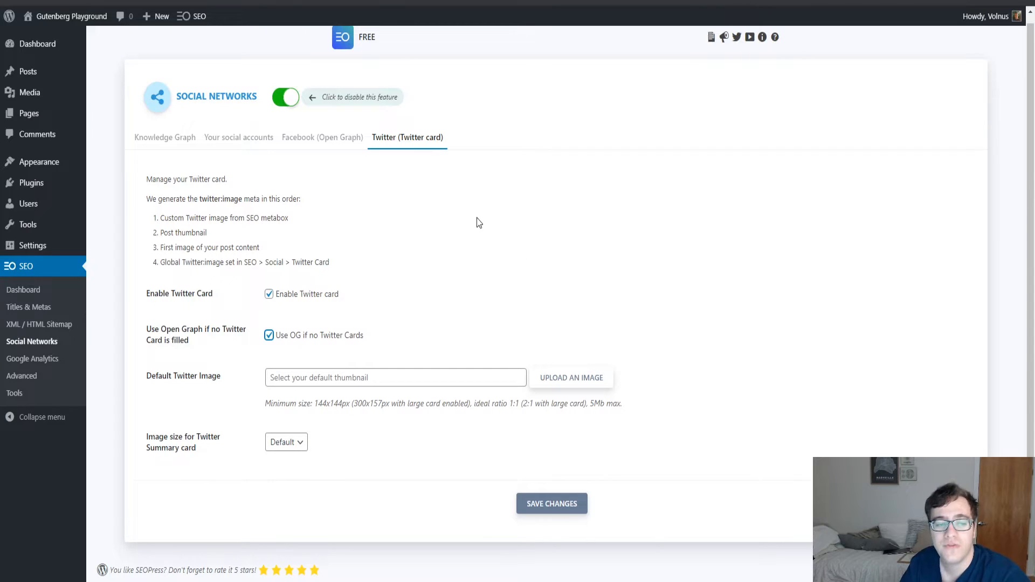
{"action": "left_click", "coordinate": [291, 448]}
{"action": "key", "text": "Down"}
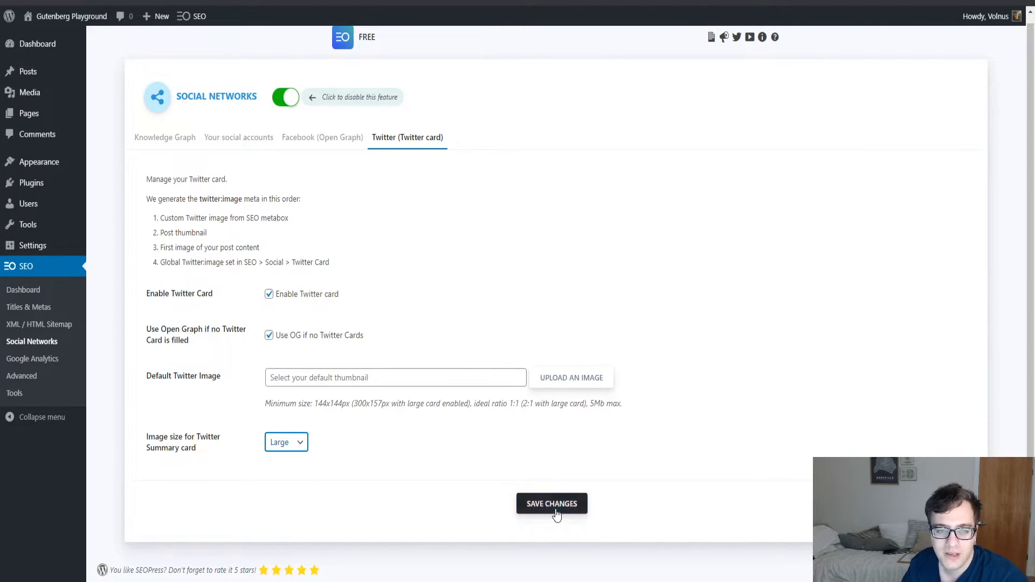
Step: Review the general Google Analytics settings, including the tracking ID and the user roles excluded from tracking
{"action": "left_click", "coordinate": [50, 360]}
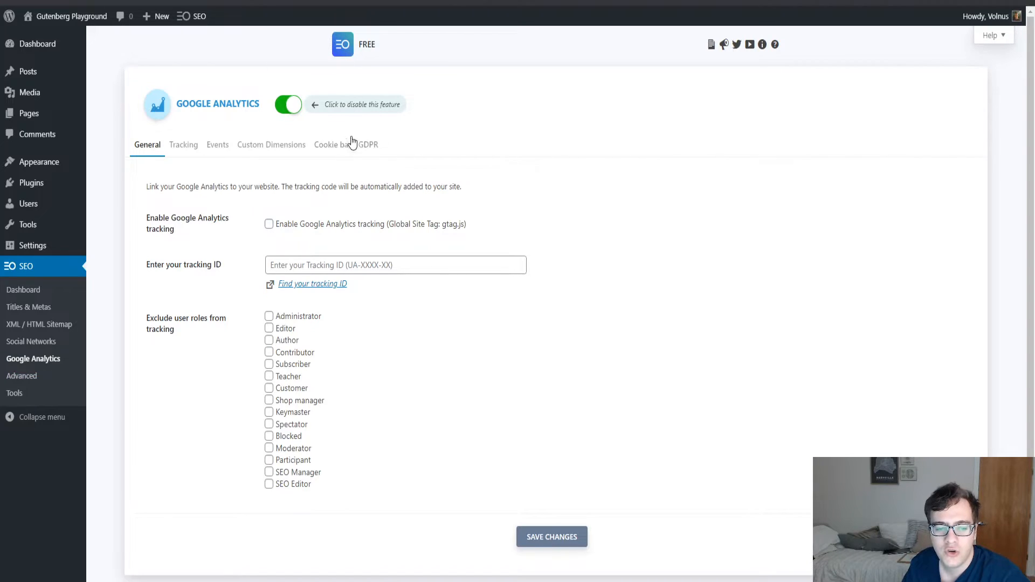
{"action": "scroll", "coordinate": [264, 160], "scroll_direction": "down", "scroll_amount": 1}
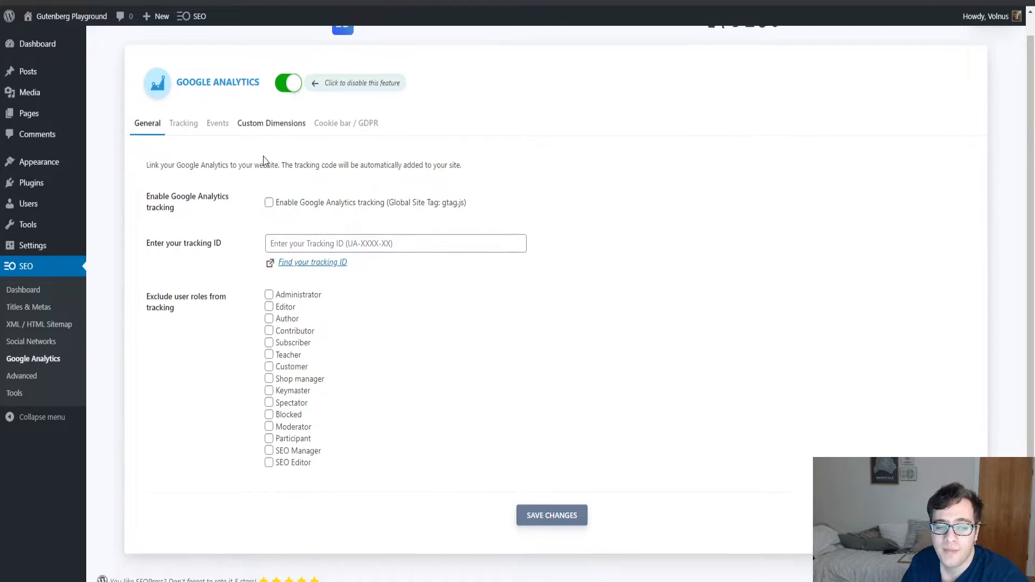
{"action": "scroll", "coordinate": [264, 161], "scroll_direction": "down", "scroll_amount": 1}
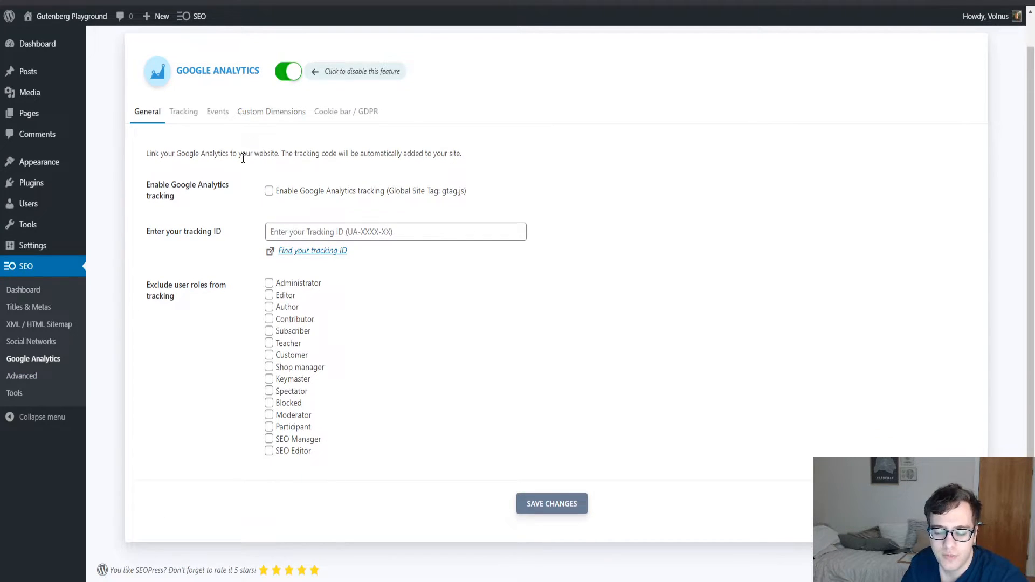
Step: Enable redirecting attachment pages to their file URL in the Advanced SEO settings
{"action": "left_click", "coordinate": [44, 377]}
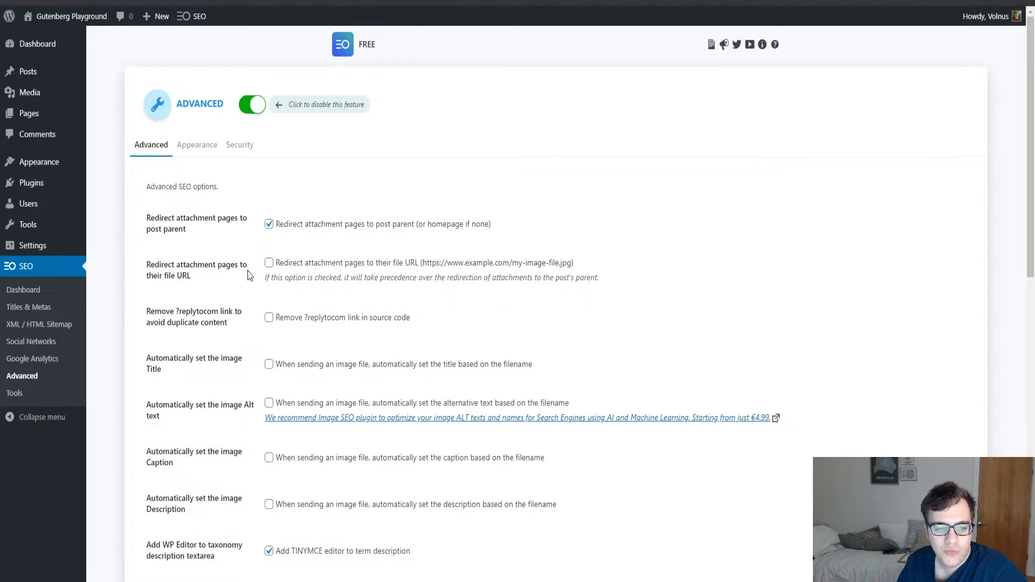
{"action": "double_click", "coordinate": [289, 264]}
{"action": "left_click", "coordinate": [289, 264]}
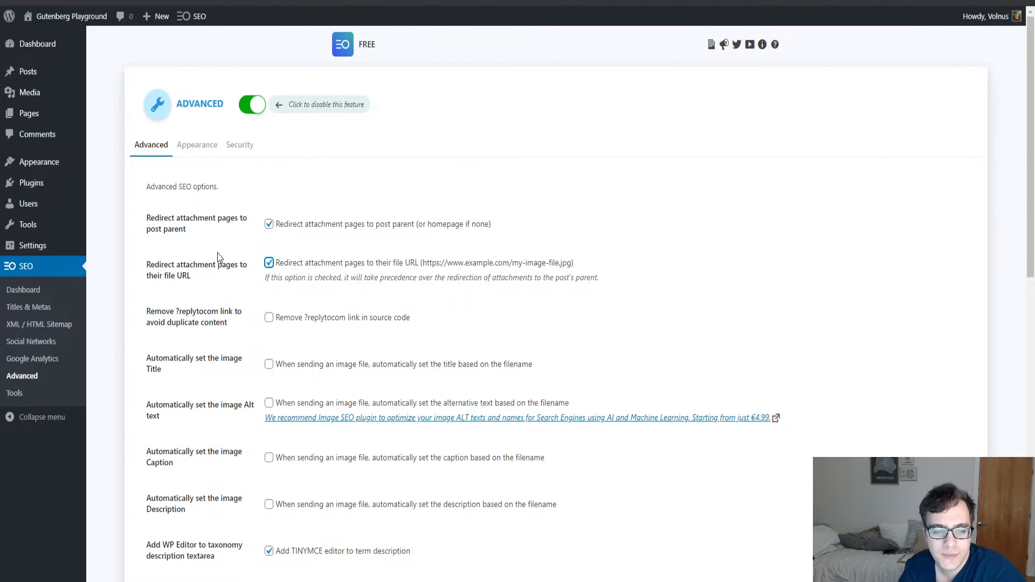
Step: Enable automatically setting the image title and the image alt text from the filename
{"action": "scroll", "coordinate": [218, 258], "scroll_direction": "down", "scroll_amount": 1}
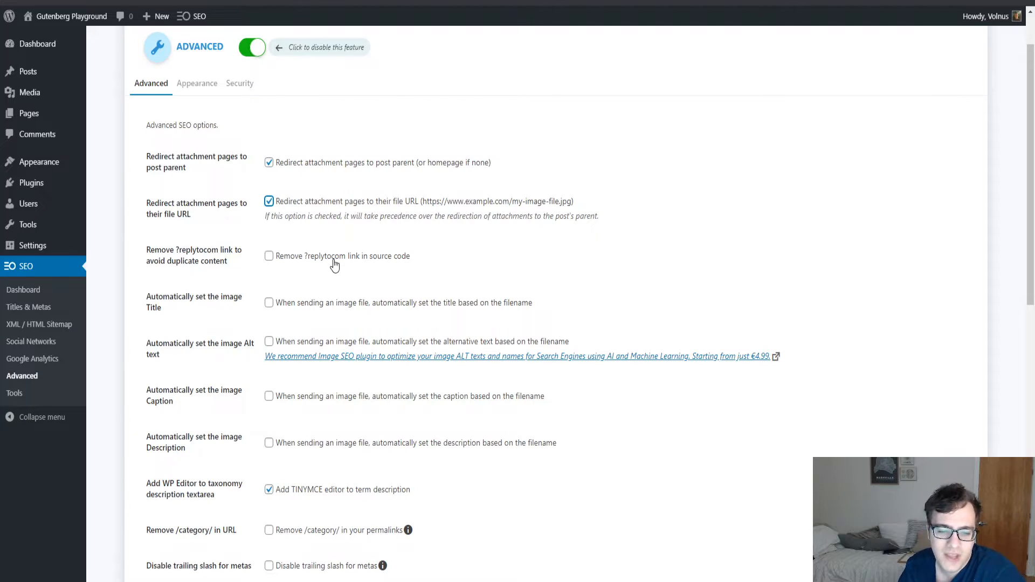
{"action": "scroll", "coordinate": [324, 264], "scroll_direction": "down", "scroll_amount": 1}
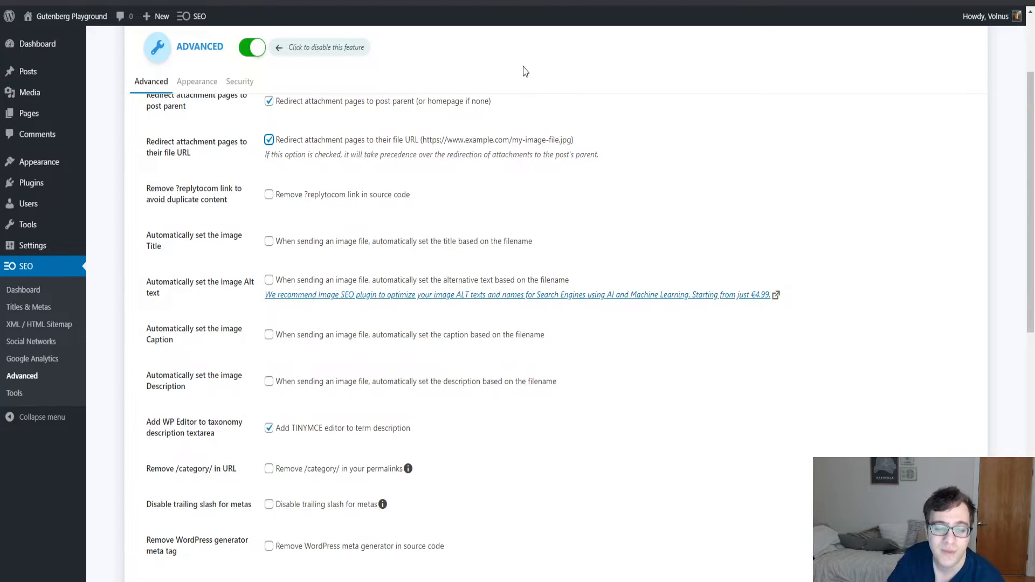
{"action": "left_click", "coordinate": [375, 245]}
{"action": "double_click", "coordinate": [376, 245]}
{"action": "left_click", "coordinate": [330, 246]}
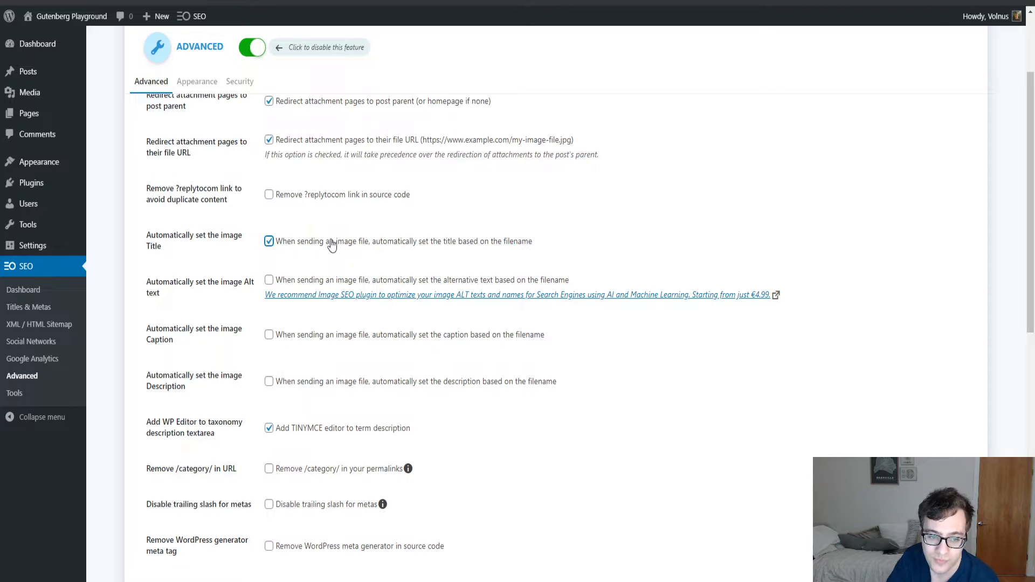
{"action": "double_click", "coordinate": [337, 285]}
{"action": "left_click", "coordinate": [337, 284]}
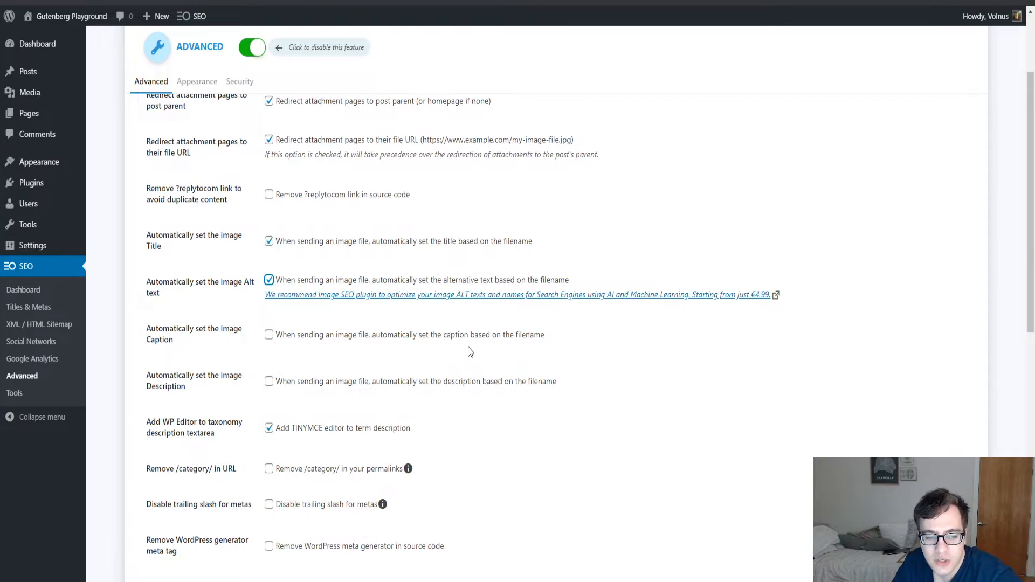
{"action": "scroll", "coordinate": [218, 267], "scroll_direction": "down", "scroll_amount": 2}
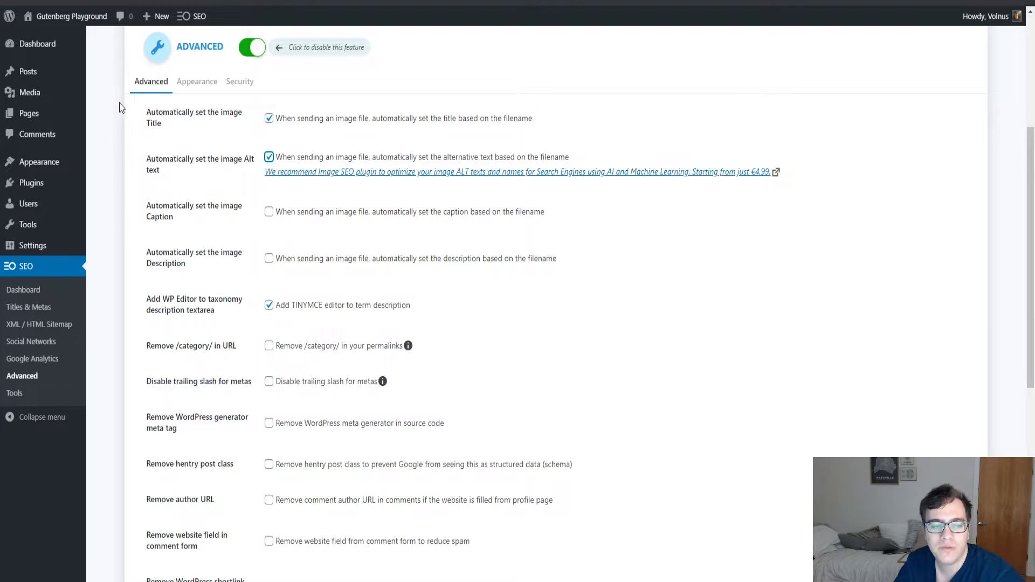
Step: Open the Uncategorized post category for editing and examine the formatting editor in its description field
{"action": "mouse_move", "coordinate": [80, 99]}
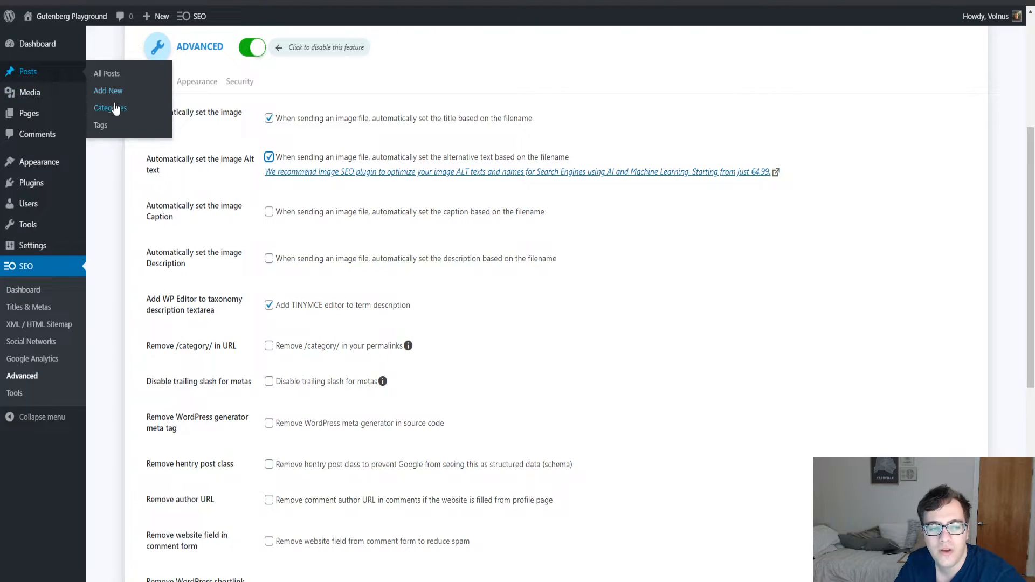
{"action": "left_click", "coordinate": [109, 108]}
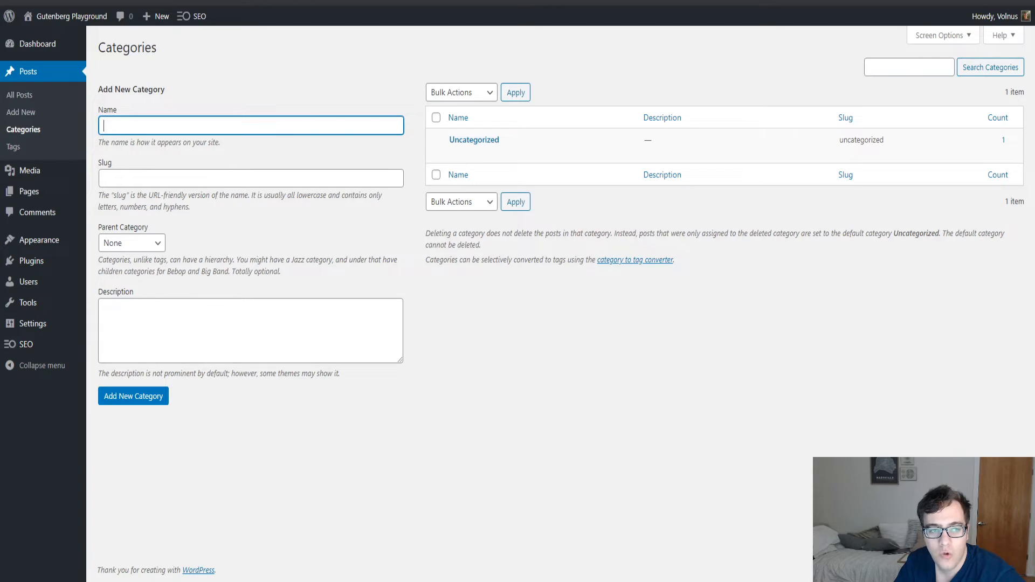
{"action": "left_click", "coordinate": [455, 154]}
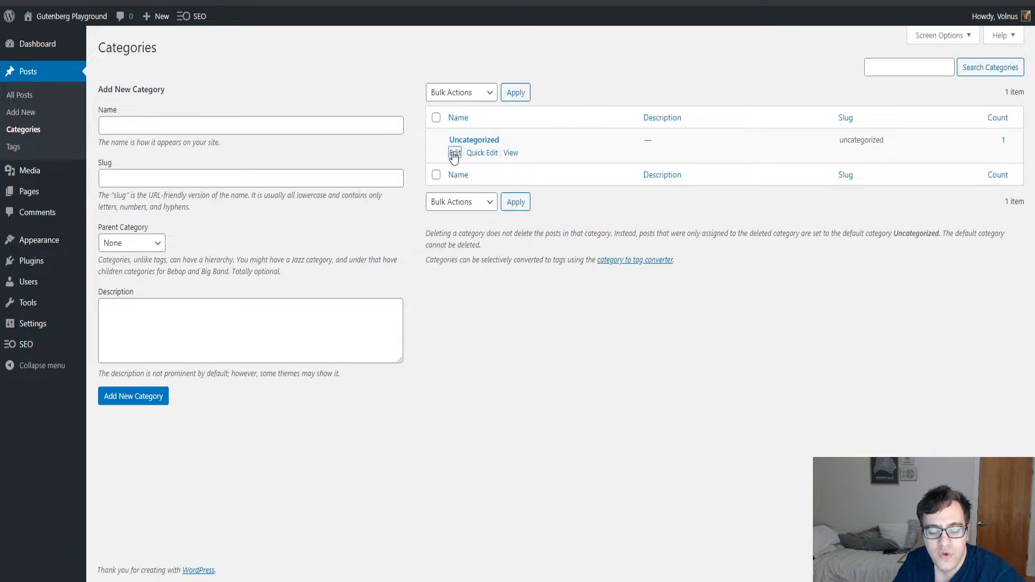
{"action": "left_click", "coordinate": [415, 360]}
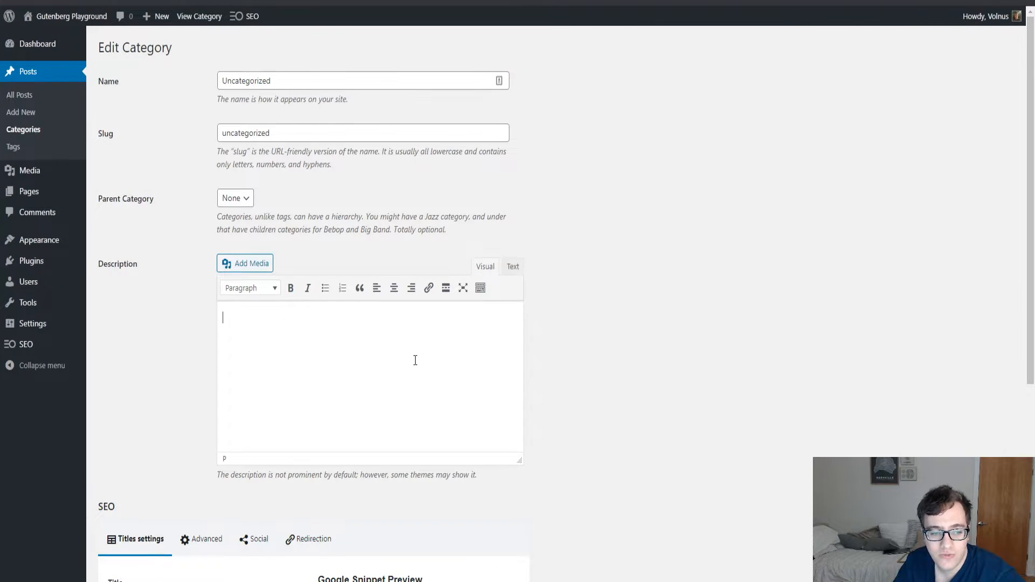
{"action": "scroll", "coordinate": [330, 325], "scroll_direction": "down", "scroll_amount": 1}
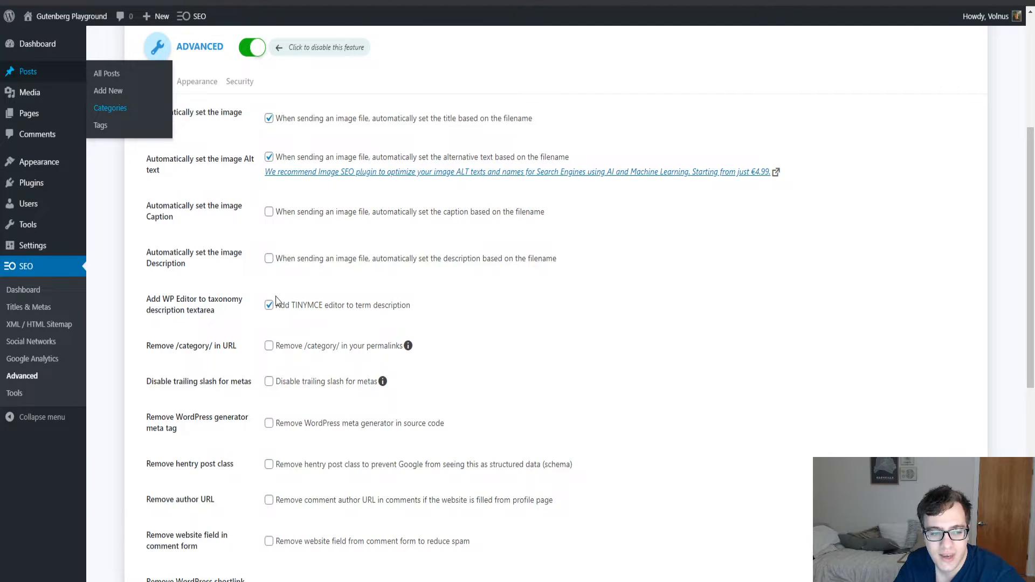
Step: Disable the TINYMCE editor for term descriptions, save the Advanced settings, and check the Uncategorized category's description field
{"action": "left_click", "coordinate": [268, 302]}
{"action": "scroll", "coordinate": [254, 430], "scroll_direction": "down", "scroll_amount": 3}
{"action": "scroll", "coordinate": [255, 429], "scroll_direction": "down", "scroll_amount": 4}
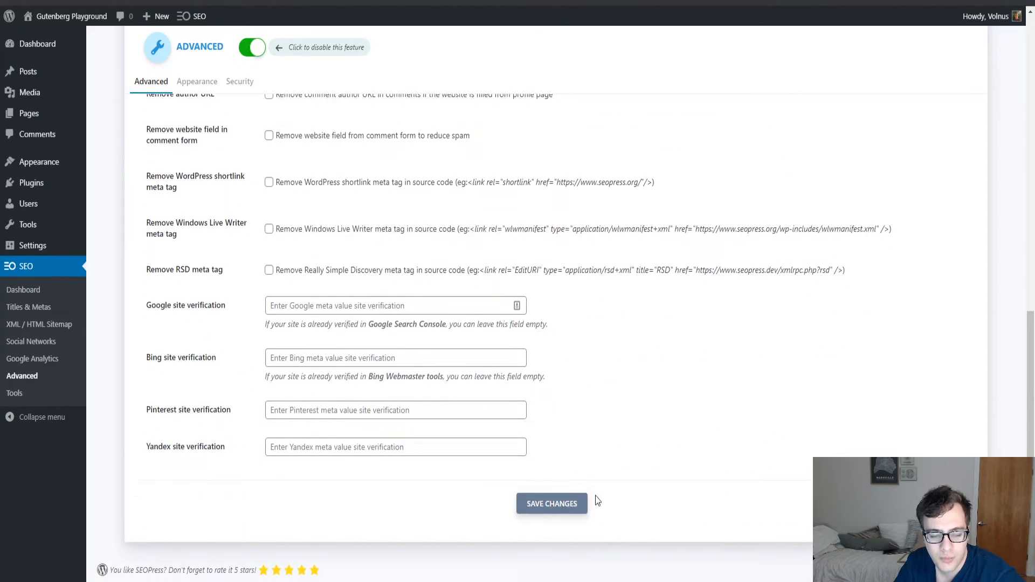
{"action": "left_click", "coordinate": [566, 504]}
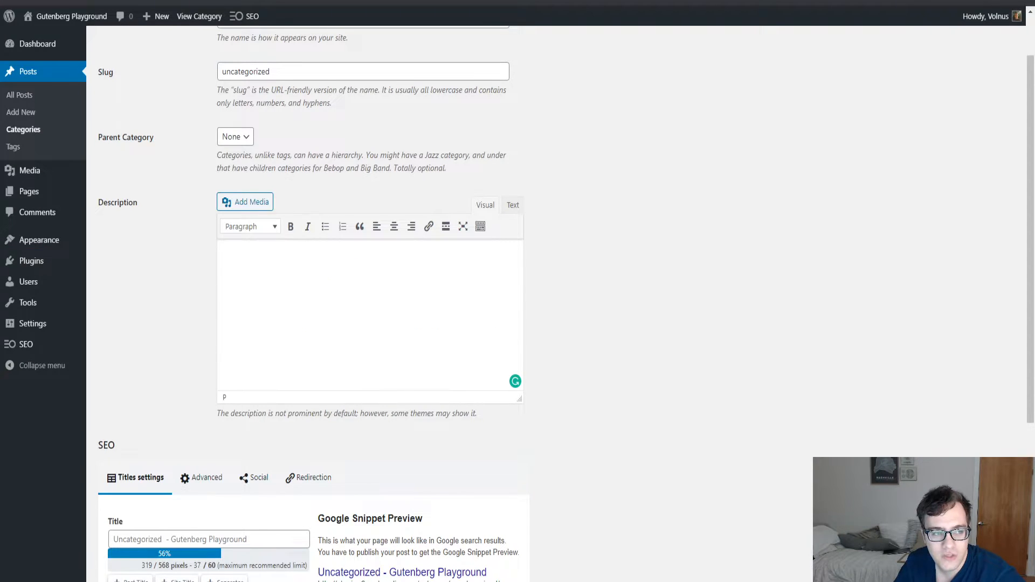
{"action": "left_click", "coordinate": [311, 236]}
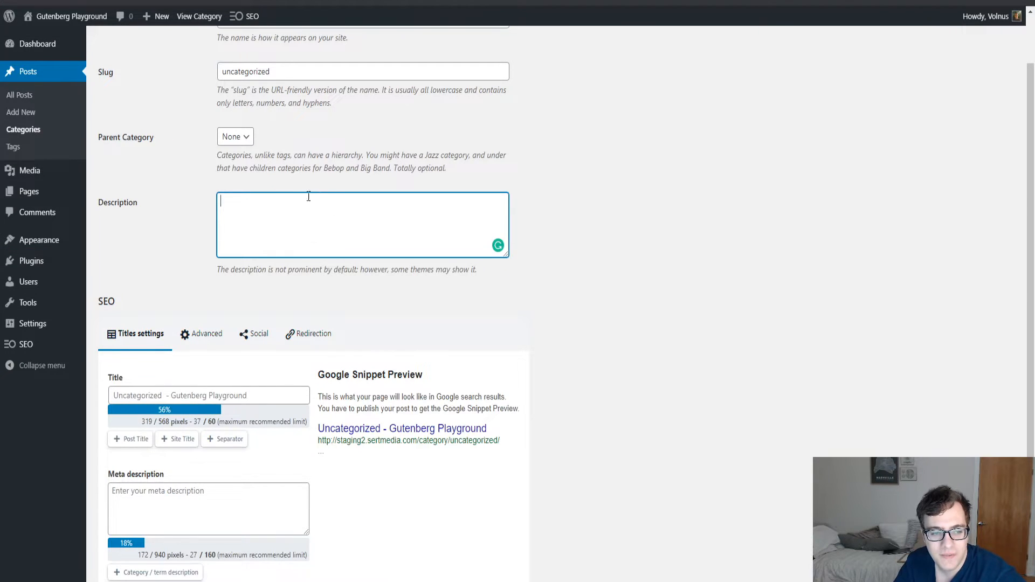
{"action": "scroll", "coordinate": [204, 200], "scroll_direction": "up", "scroll_amount": 1}
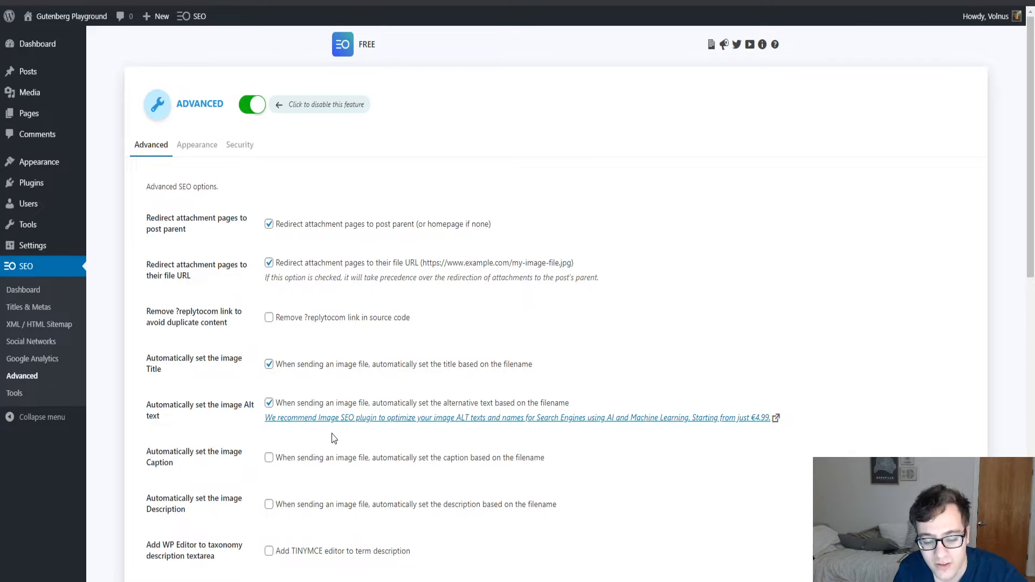
Step: Enable adding the TINYMCE editor to term descriptions in the Advanced settings
{"action": "scroll", "coordinate": [302, 421], "scroll_direction": "down", "scroll_amount": 5}
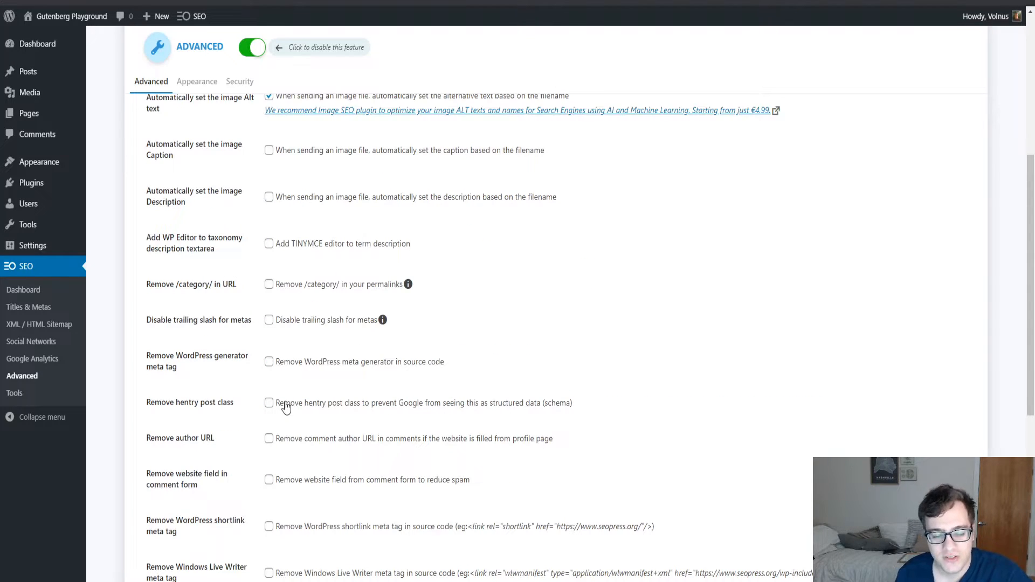
{"action": "left_click", "coordinate": [343, 249]}
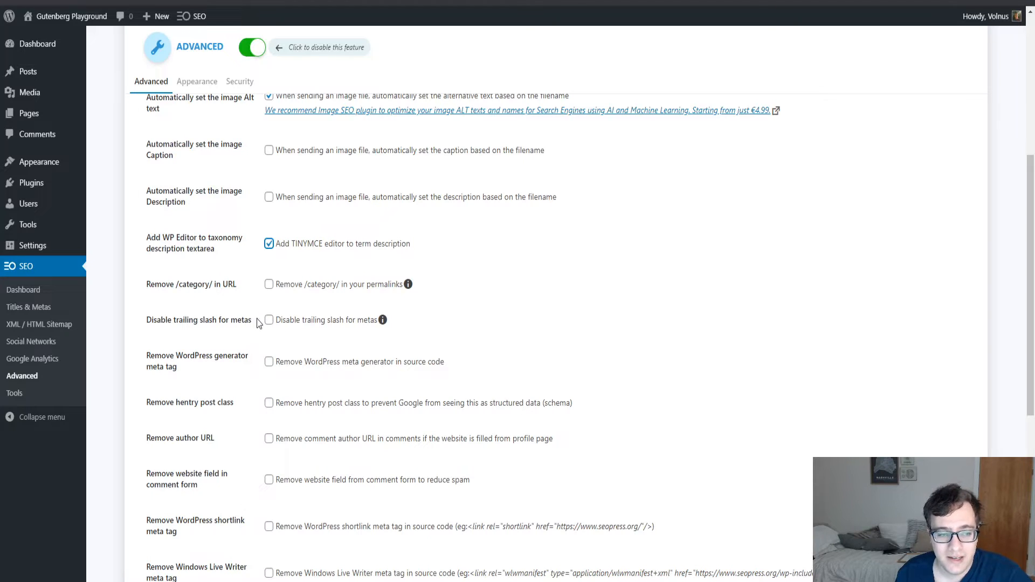
{"action": "scroll", "coordinate": [258, 322], "scroll_direction": "up", "scroll_amount": 5}
{"action": "scroll", "coordinate": [369, 435], "scroll_direction": "down", "scroll_amount": 5}
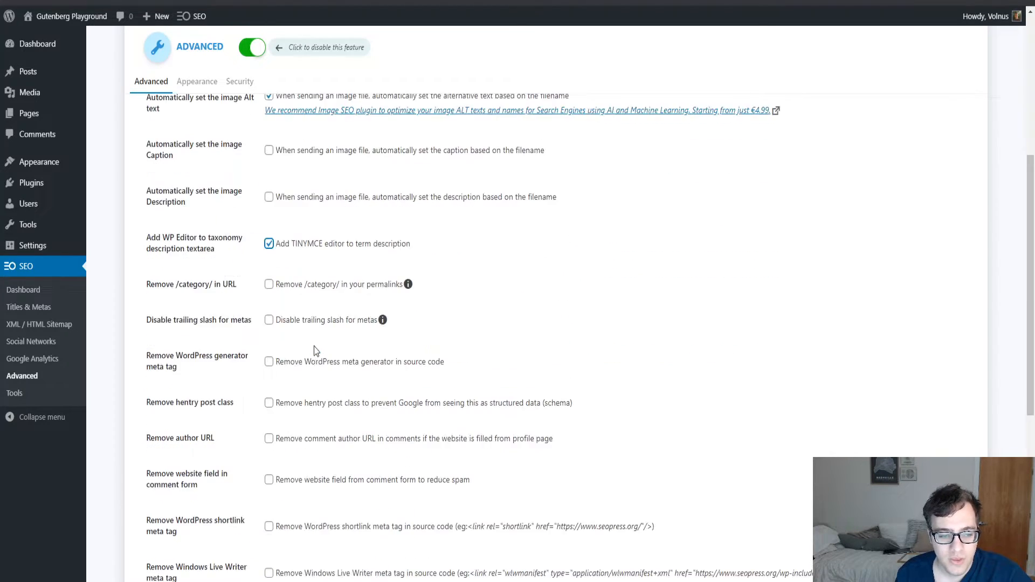
Step: Enable removing the WordPress meta generator from the source code, and view the Hello world! post on the site
{"action": "left_click", "coordinate": [268, 362]}
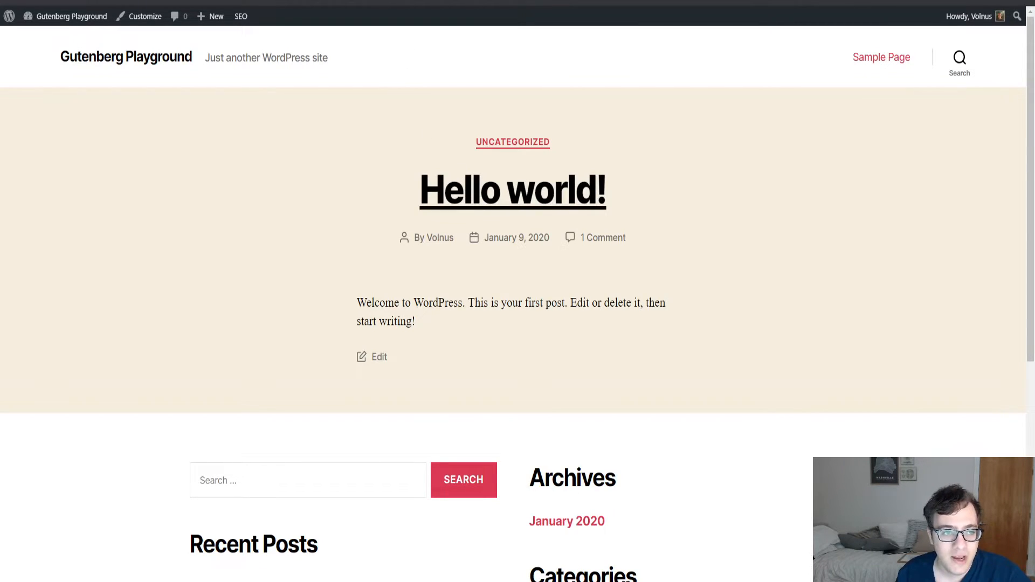
{"action": "left_click", "coordinate": [513, 190]}
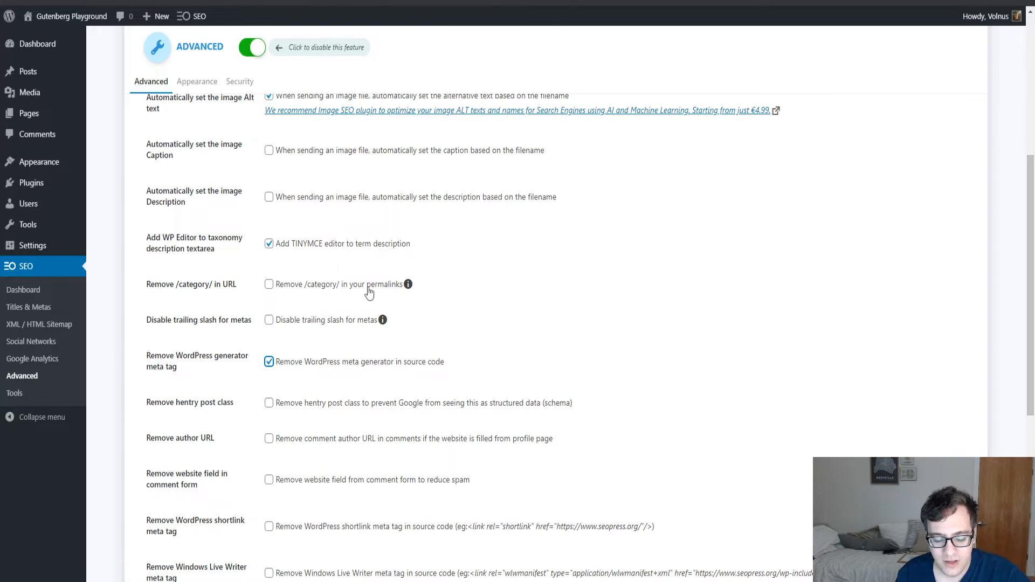
Step: Enable removing the WordPress shortlink, Windows Live Writer and RSD meta tags, and save the Advanced settings
{"action": "scroll", "coordinate": [211, 387], "scroll_direction": "down", "scroll_amount": 3}
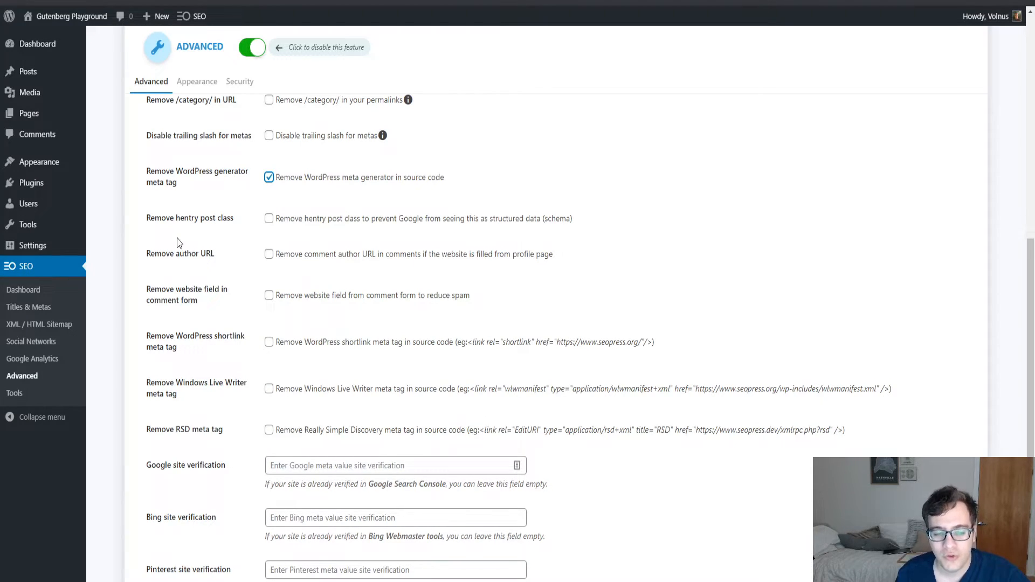
{"action": "scroll", "coordinate": [179, 243], "scroll_direction": "down", "scroll_amount": 1}
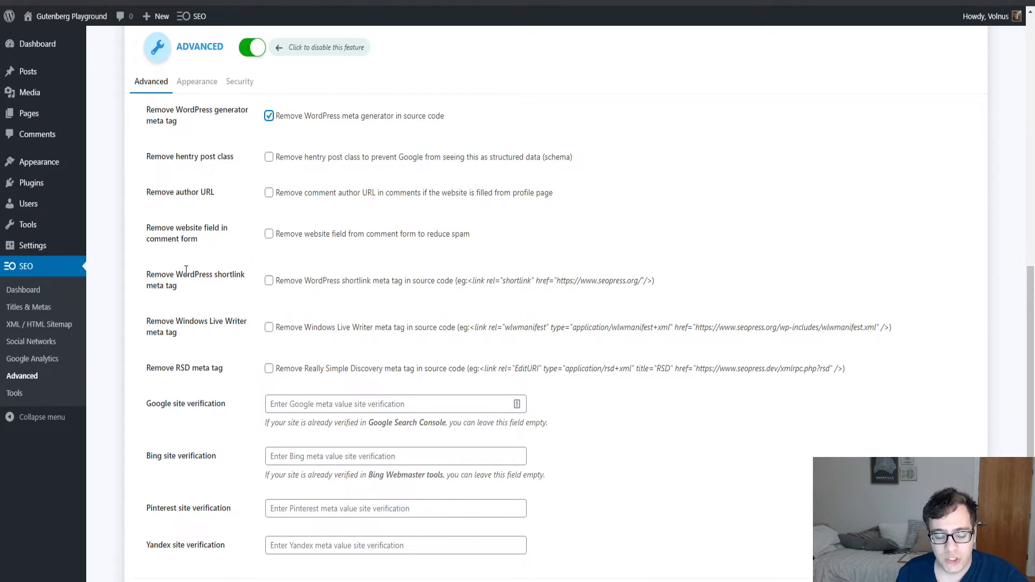
{"action": "left_click", "coordinate": [278, 290]}
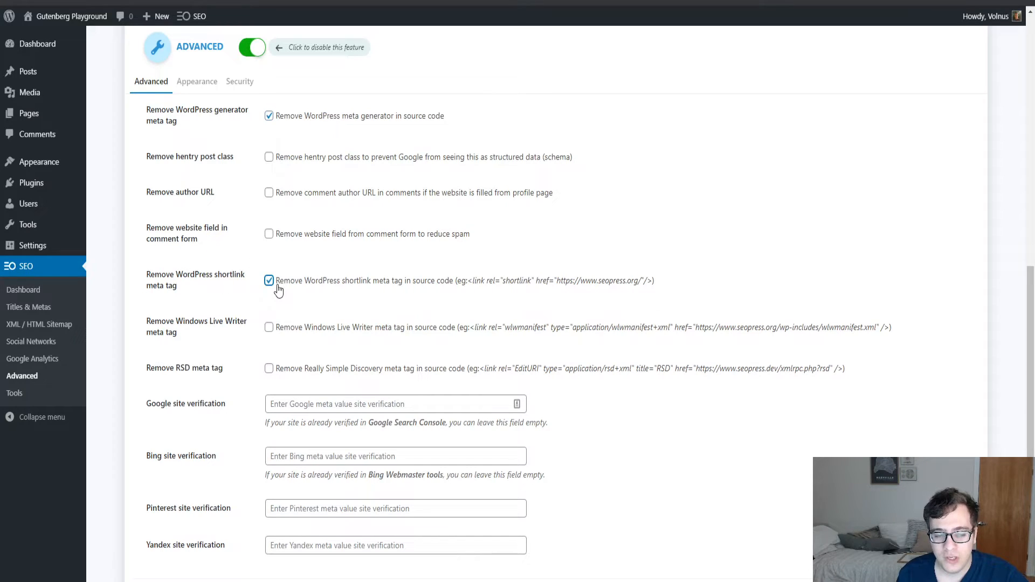
{"action": "left_click", "coordinate": [290, 332]}
{"action": "left_click", "coordinate": [300, 371]}
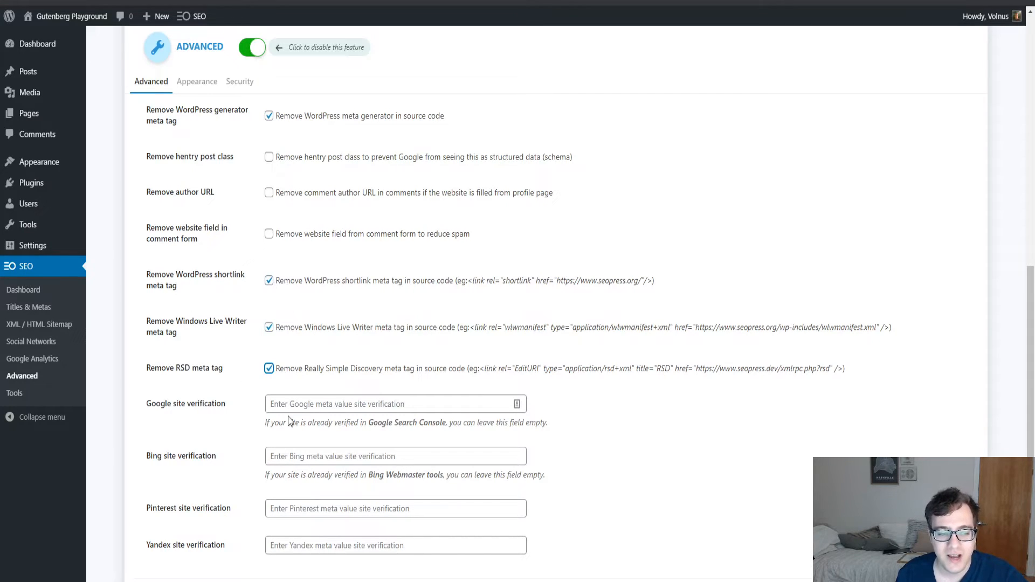
{"action": "scroll", "coordinate": [276, 414], "scroll_direction": "down", "scroll_amount": 2}
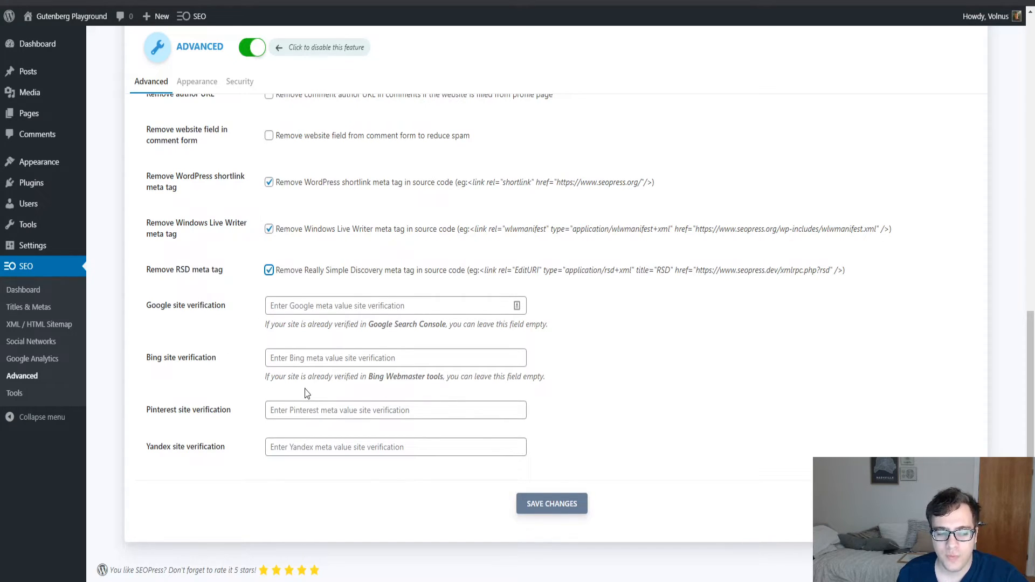
{"action": "left_click", "coordinate": [531, 502]}
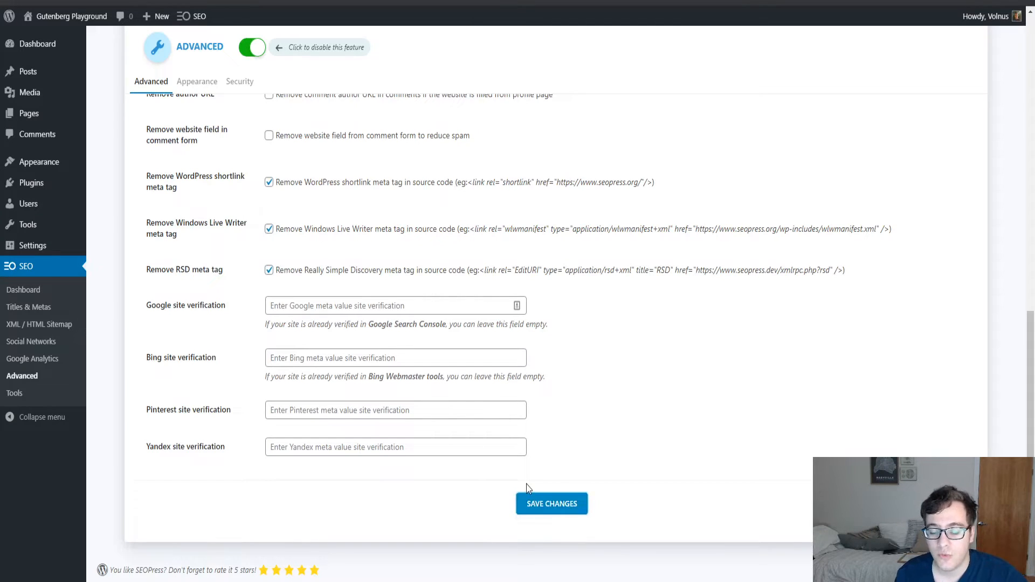
Step: In the Appearance settings, enable removing SEOPress from the admin bar in backend and frontend
{"action": "left_click", "coordinate": [197, 144]}
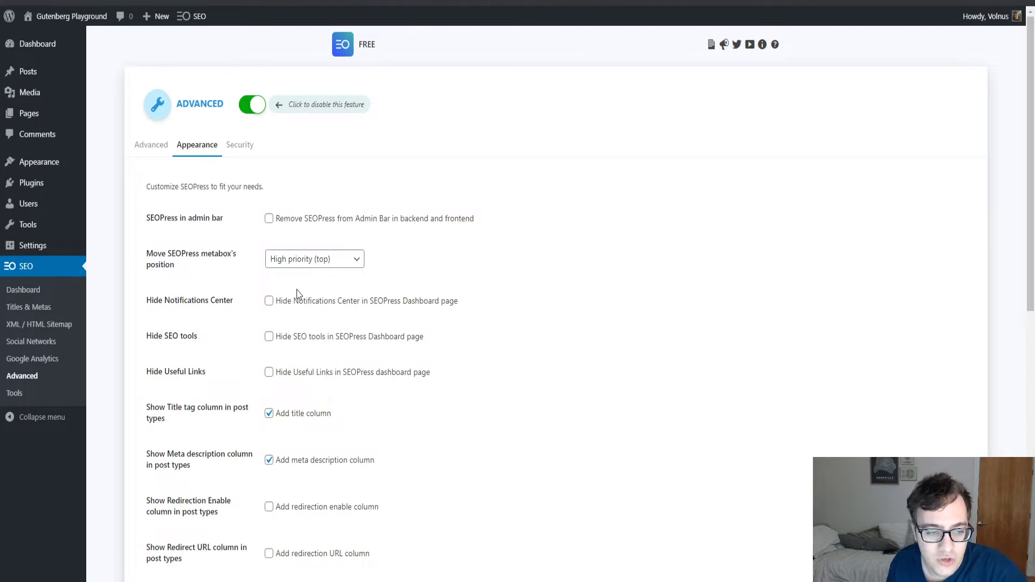
{"action": "left_click", "coordinate": [347, 219]}
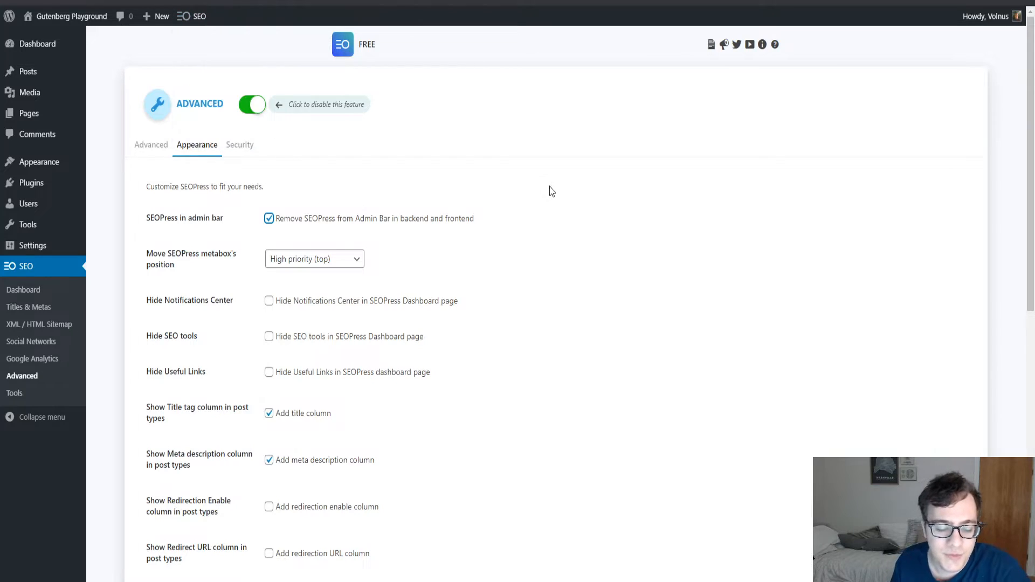
Step: Open the Hello world! post in the editor to examine the SEOPress metabox's position, and return to the Appearance settings
{"action": "left_click", "coordinate": [343, 267]}
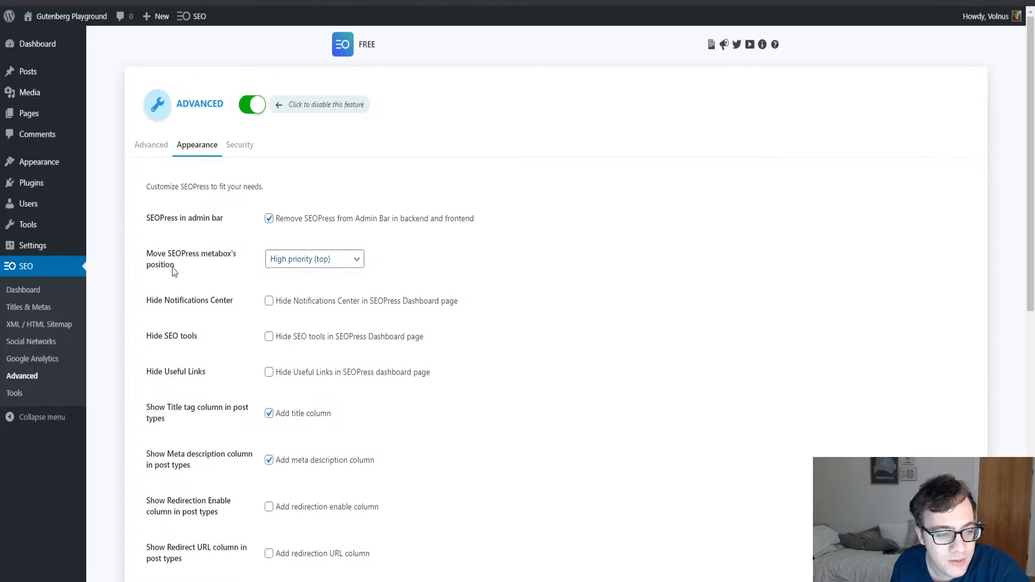
{"action": "left_click_drag", "start_coordinate": [205, 272], "coordinate": [139, 261]}
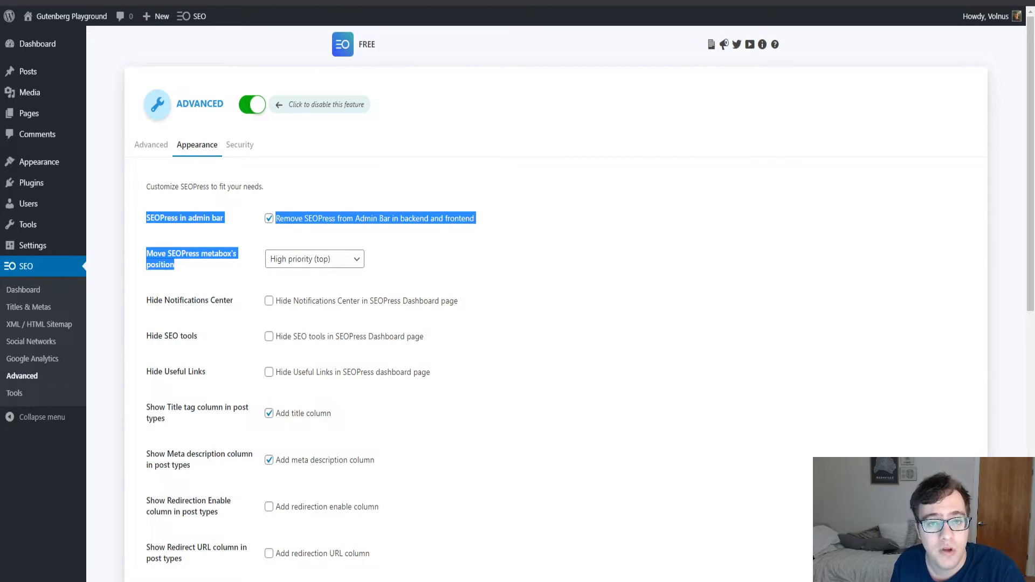
{"action": "left_click", "coordinate": [285, 2]}
{"action": "left_click", "coordinate": [273, 21]}
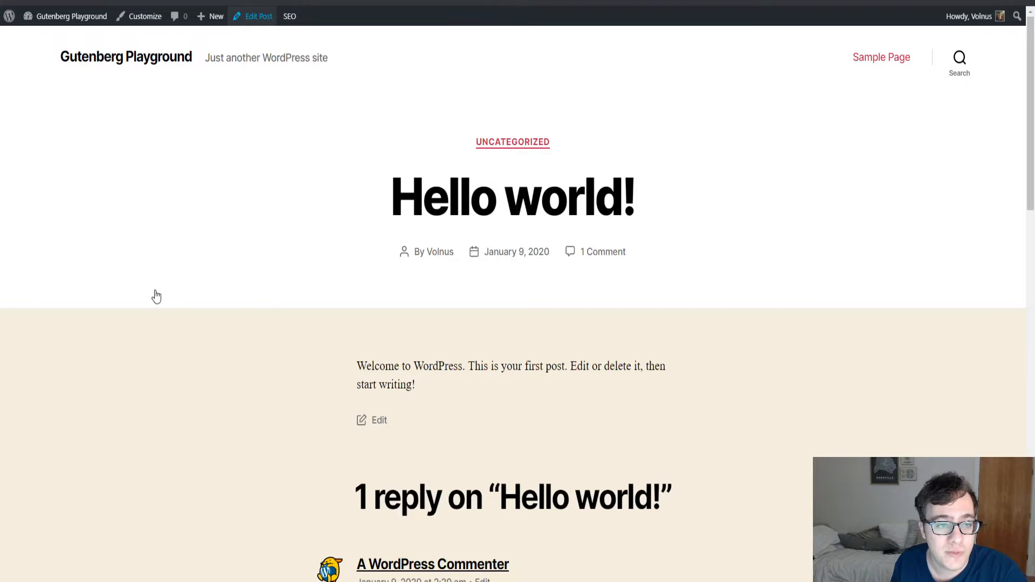
{"action": "scroll", "coordinate": [324, 251], "scroll_direction": "down", "scroll_amount": 5}
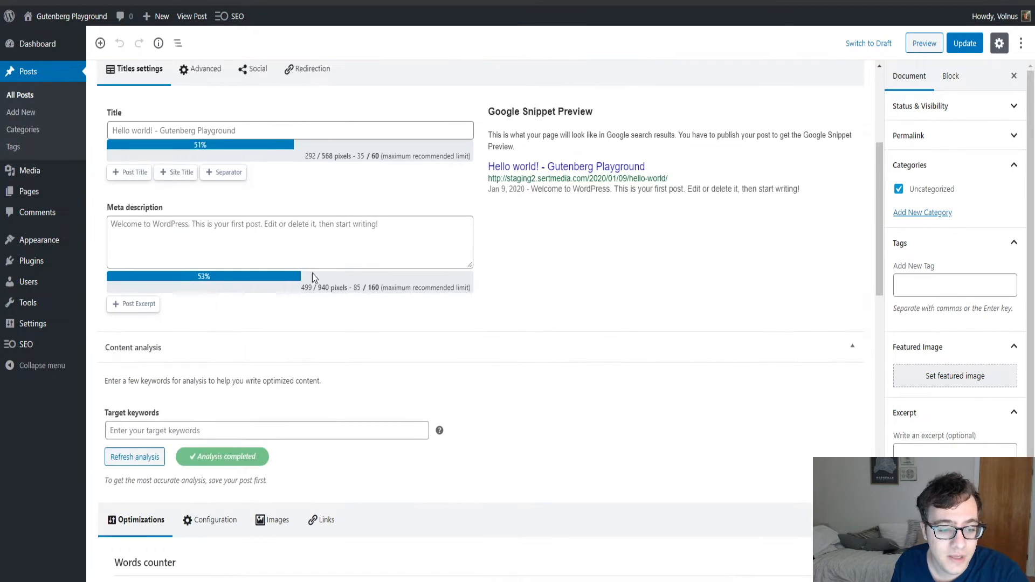
{"action": "scroll", "coordinate": [324, 251], "scroll_direction": "down", "scroll_amount": 5}
{"action": "scroll", "coordinate": [347, 284], "scroll_direction": "up", "scroll_amount": 8}
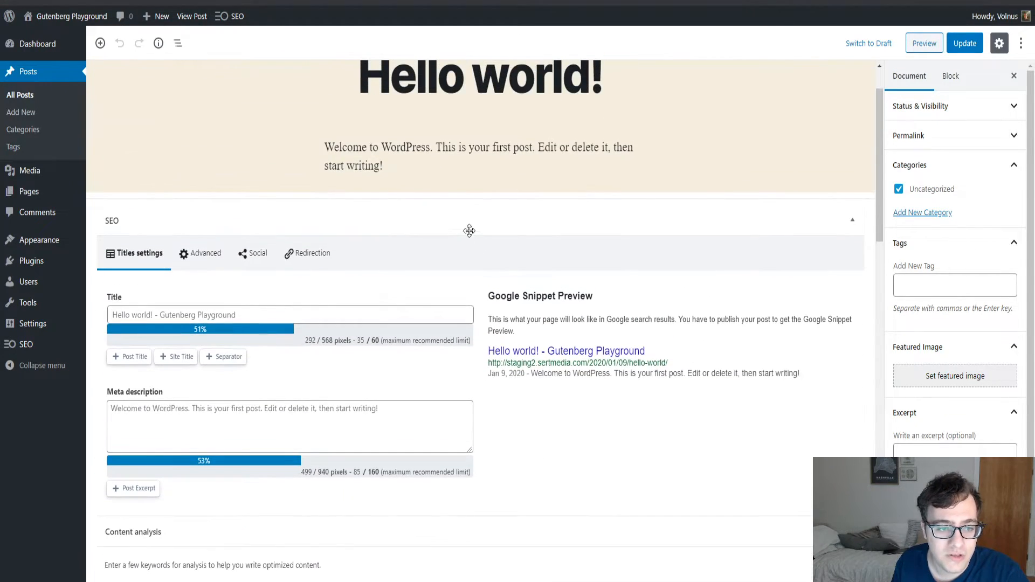
{"action": "left_click", "coordinate": [469, 231]}
{"action": "scroll", "coordinate": [478, 268], "scroll_direction": "up", "scroll_amount": 2}
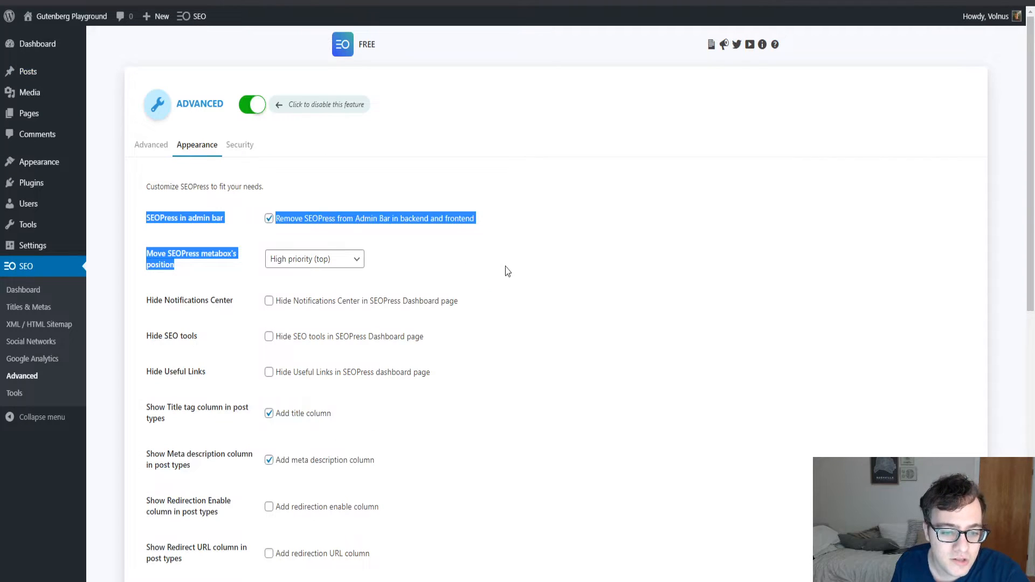
{"action": "left_click", "coordinate": [507, 272]}
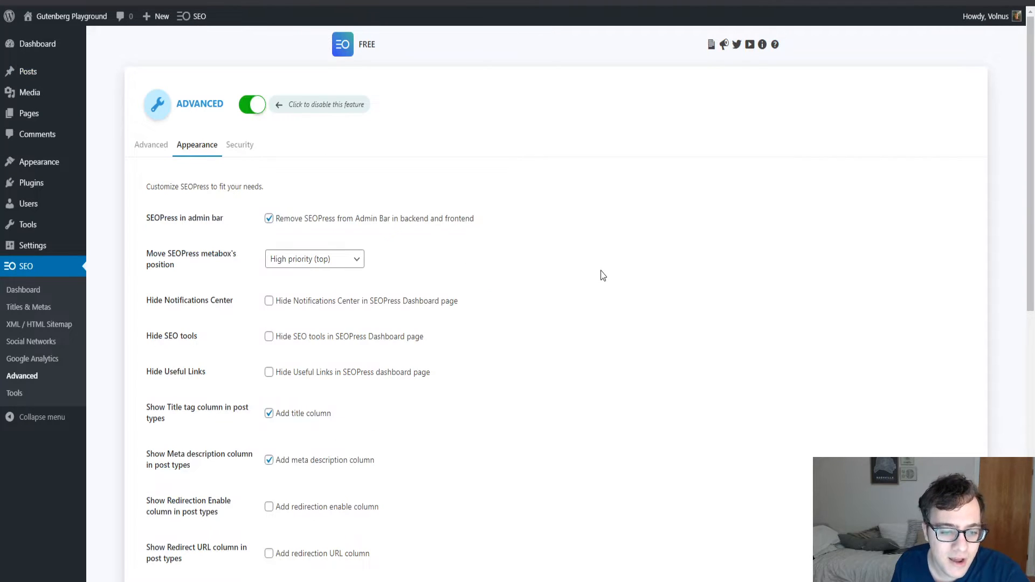
Step: Enable hiding the Notifications Center on the SEOPress Dashboard page
{"action": "left_click", "coordinate": [363, 301]}
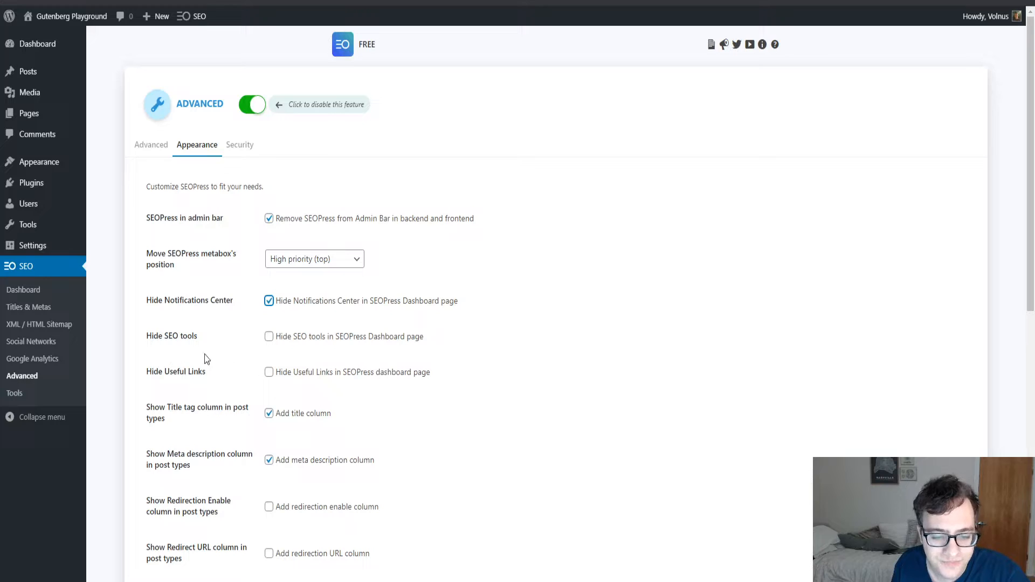
{"action": "scroll", "coordinate": [308, 263], "scroll_direction": "down", "scroll_amount": 1}
{"action": "scroll", "coordinate": [411, 539], "scroll_direction": "down", "scroll_amount": 2}
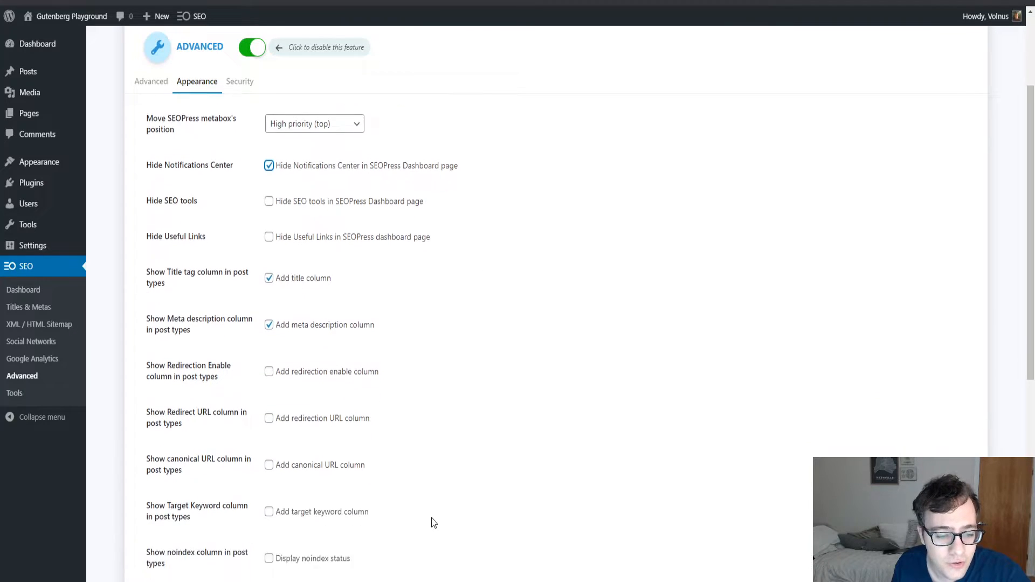
Step: Check the title tag and meta description columns in the list of all posts, and return to the Appearance settings
{"action": "left_click_drag", "start_coordinate": [205, 272], "coordinate": [149, 266]}
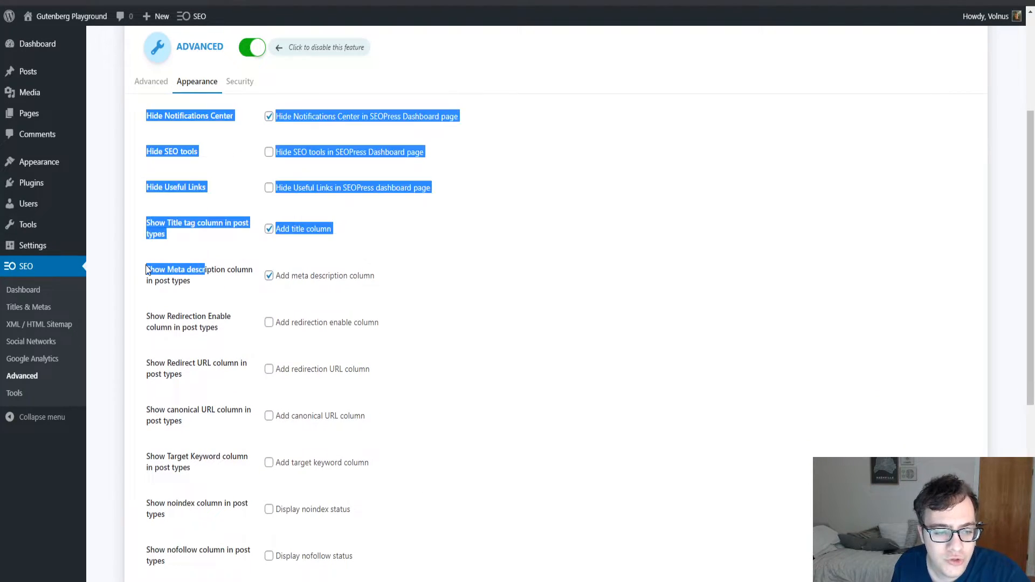
{"action": "left_click", "coordinate": [194, 276]}
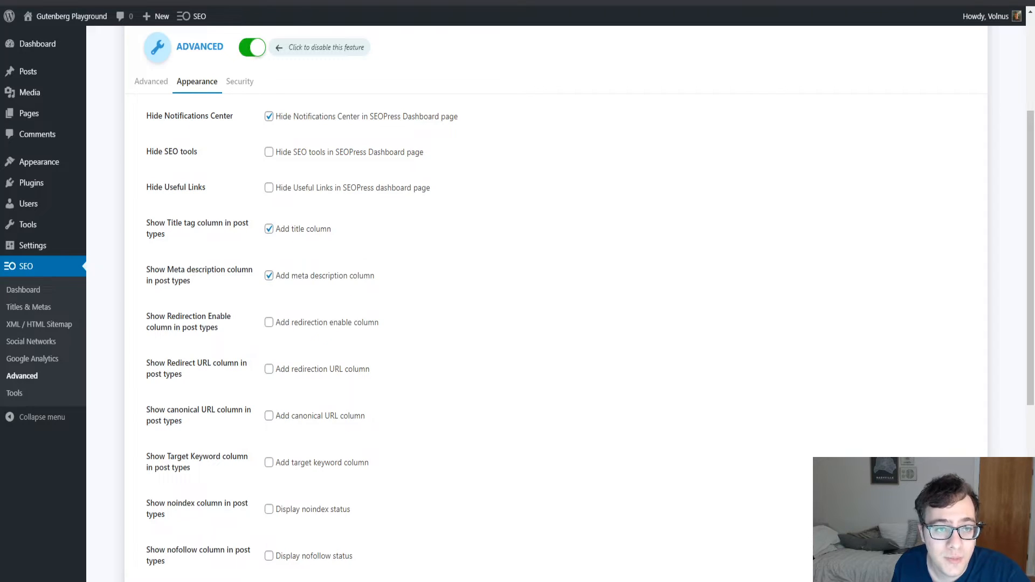
{"action": "left_click", "coordinate": [61, 70]}
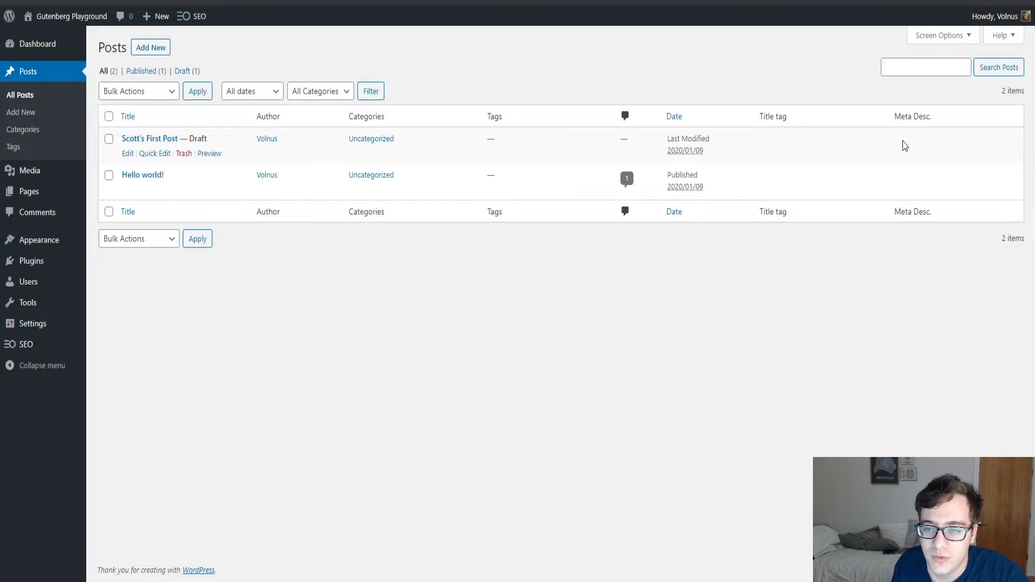
{"action": "key", "text": "alt+Left"}
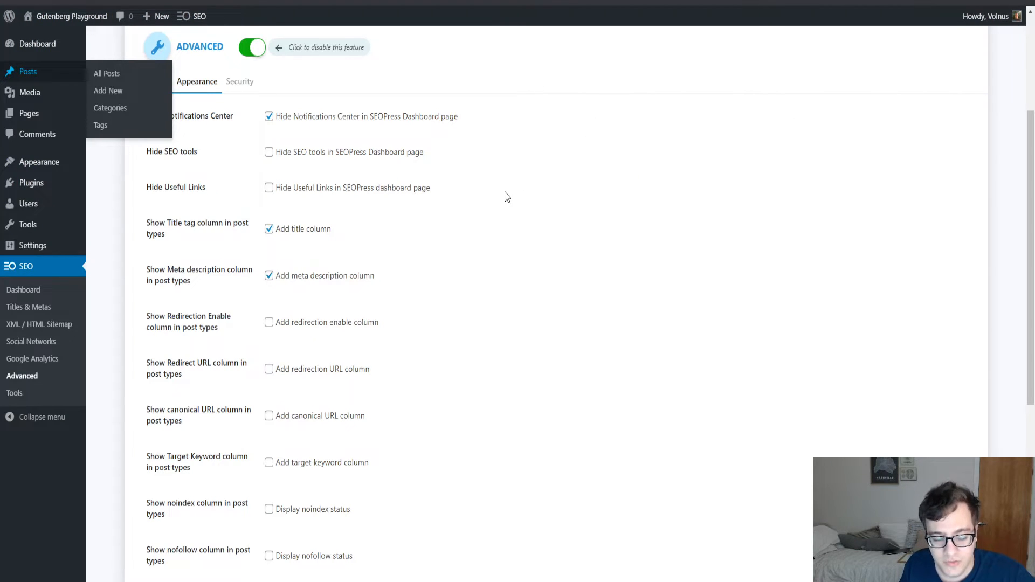
Step: Hide the Meta Desc. and Title tag columns in the list of all posts, and return to the SEOPress Appearance settings
{"action": "key", "text": "alt+Right"}
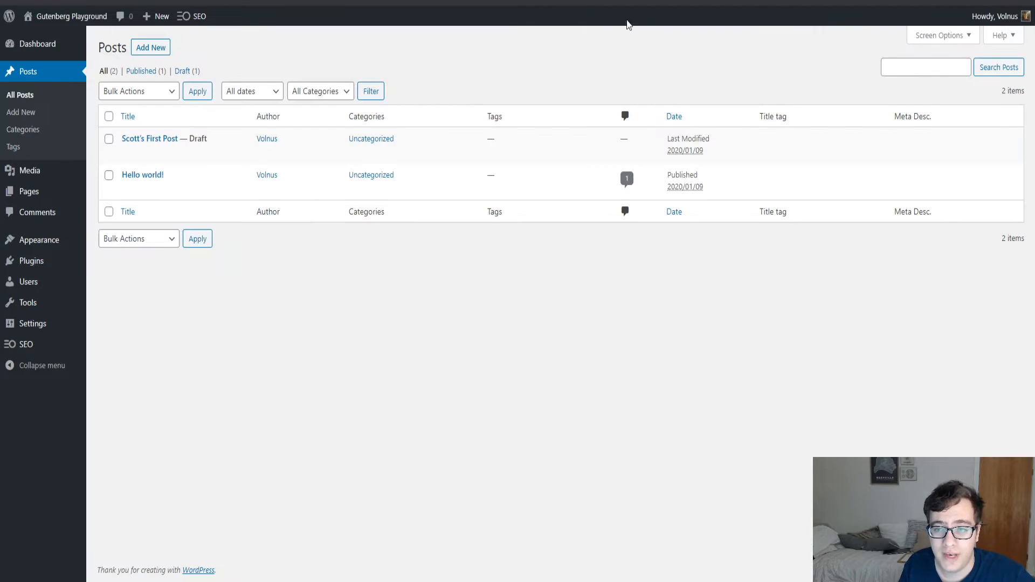
{"action": "left_click", "coordinate": [939, 36]}
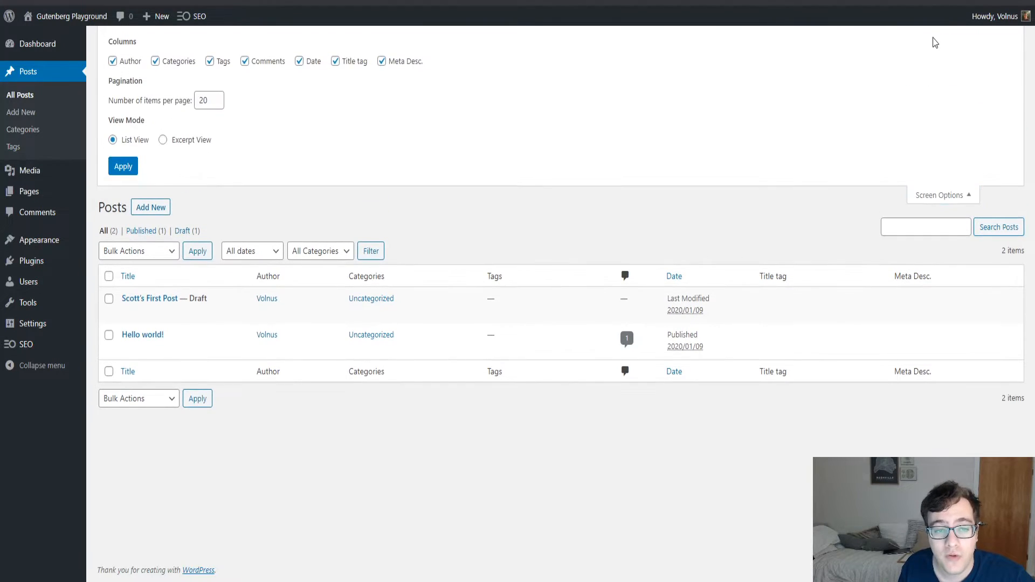
{"action": "left_click", "coordinate": [399, 63]}
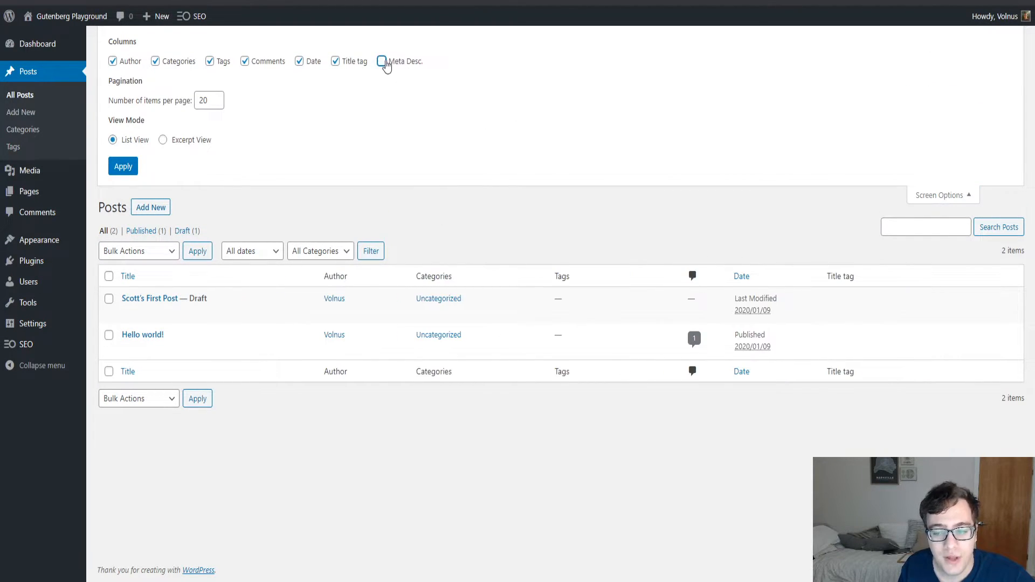
{"action": "left_click", "coordinate": [365, 63]}
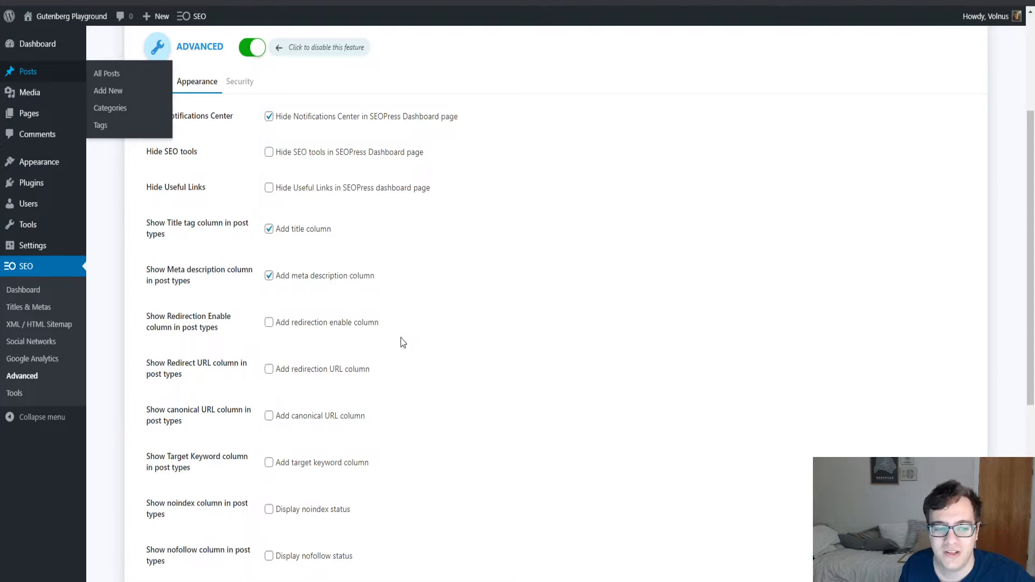
Step: Enable displaying the W3C validator column in post types to check code quality, and save the changes
{"action": "scroll", "coordinate": [432, 318], "scroll_direction": "down", "scroll_amount": 2}
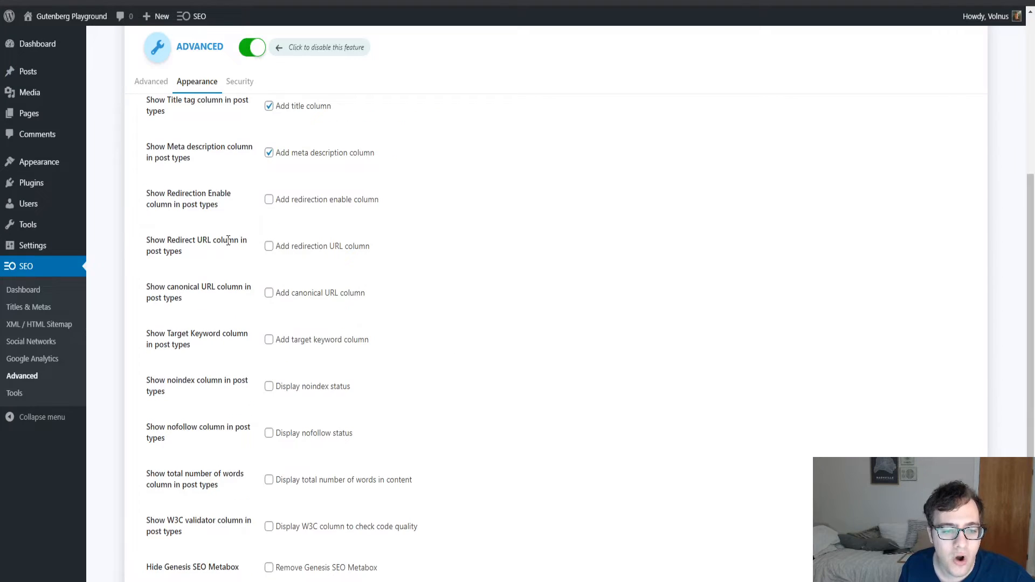
{"action": "scroll", "coordinate": [261, 233], "scroll_direction": "down", "scroll_amount": 3}
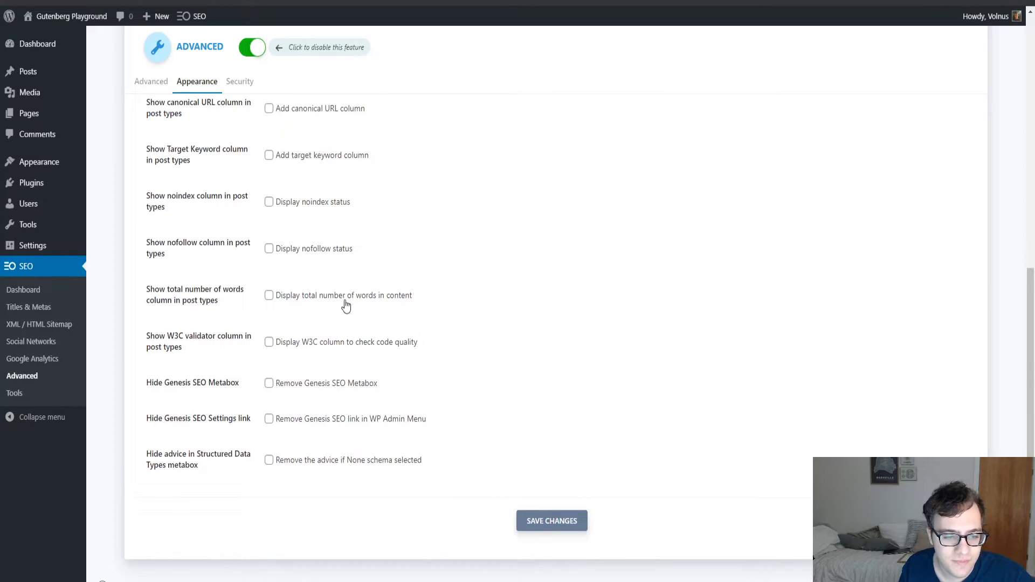
{"action": "scroll", "coordinate": [311, 346], "scroll_direction": "down", "scroll_amount": 1}
{"action": "left_click_drag", "start_coordinate": [208, 337], "coordinate": [169, 309]}
{"action": "double_click", "coordinate": [200, 311]}
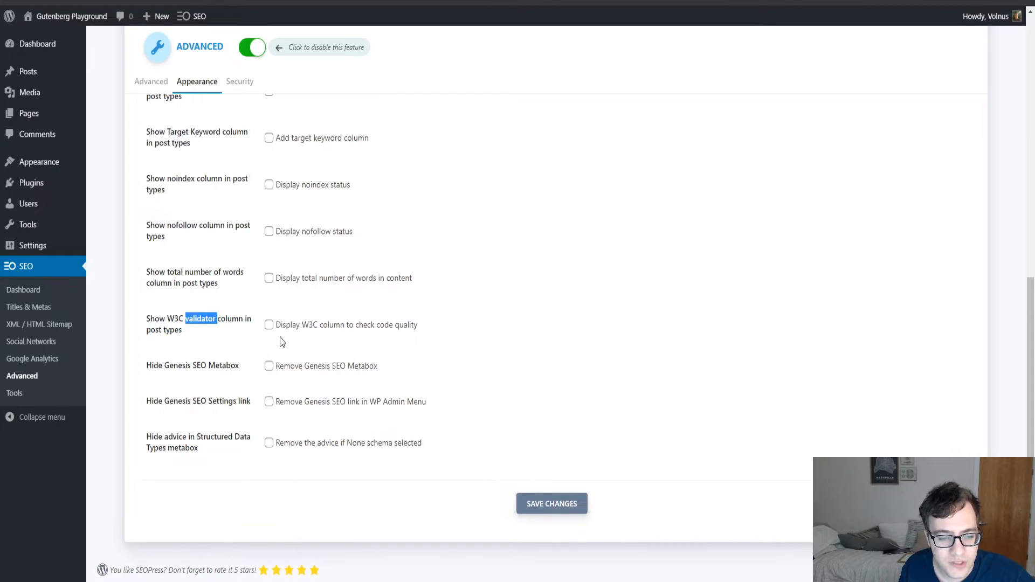
{"action": "double_click", "coordinate": [269, 325]}
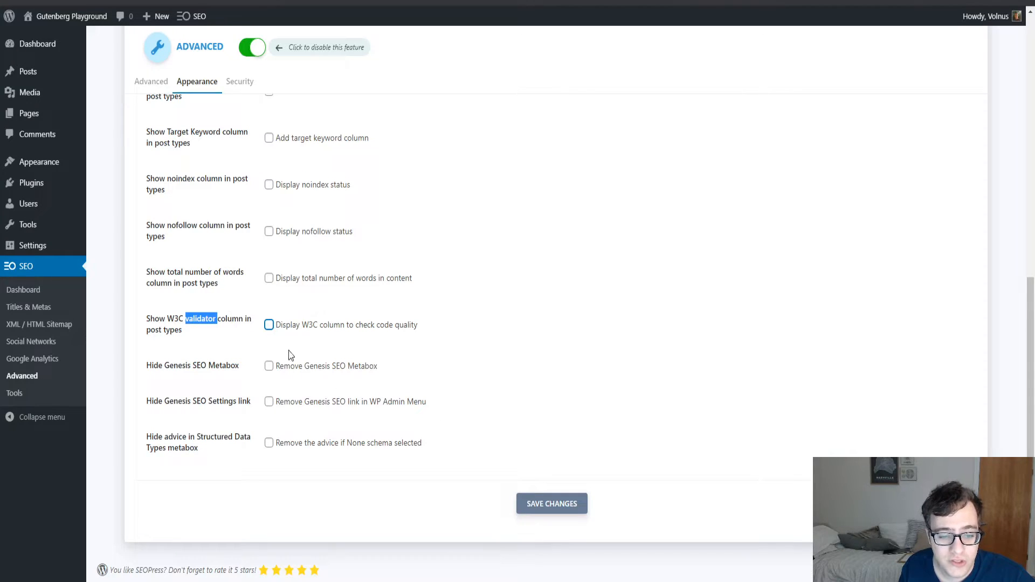
{"action": "left_click", "coordinate": [276, 333]}
{"action": "left_click", "coordinate": [541, 514]}
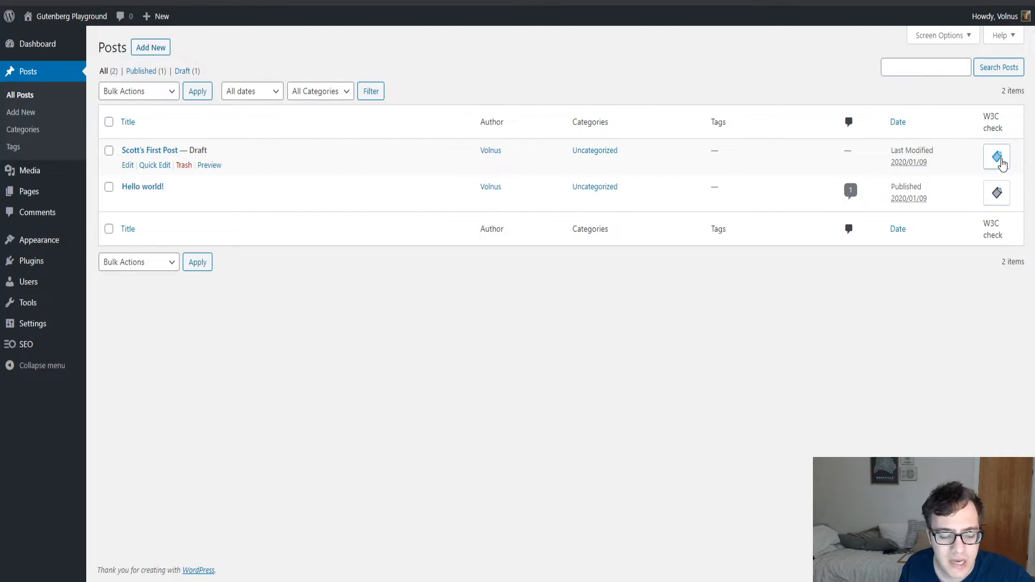
Step: Run the W3C check on the draft post from the posts list, and return to the Appearance settings
{"action": "left_click", "coordinate": [1002, 163]}
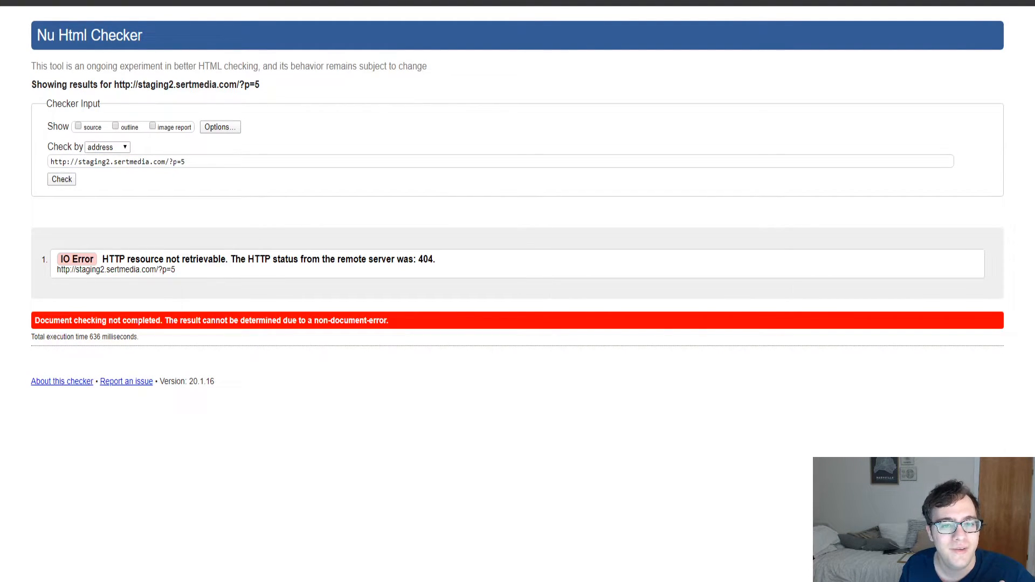
{"action": "key", "text": "ctrl+w"}
{"action": "key", "text": "ctrl+w"}
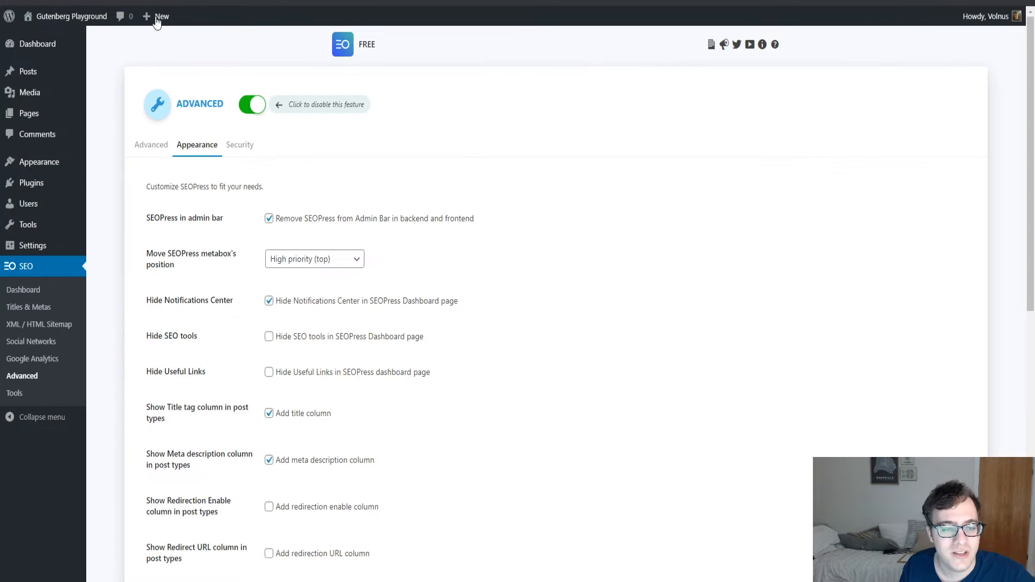
Step: Clear the W3C validator column option, and view the SEO section on the Uncategorized category's edit page
{"action": "scroll", "coordinate": [350, 302], "scroll_direction": "down", "scroll_amount": 9}
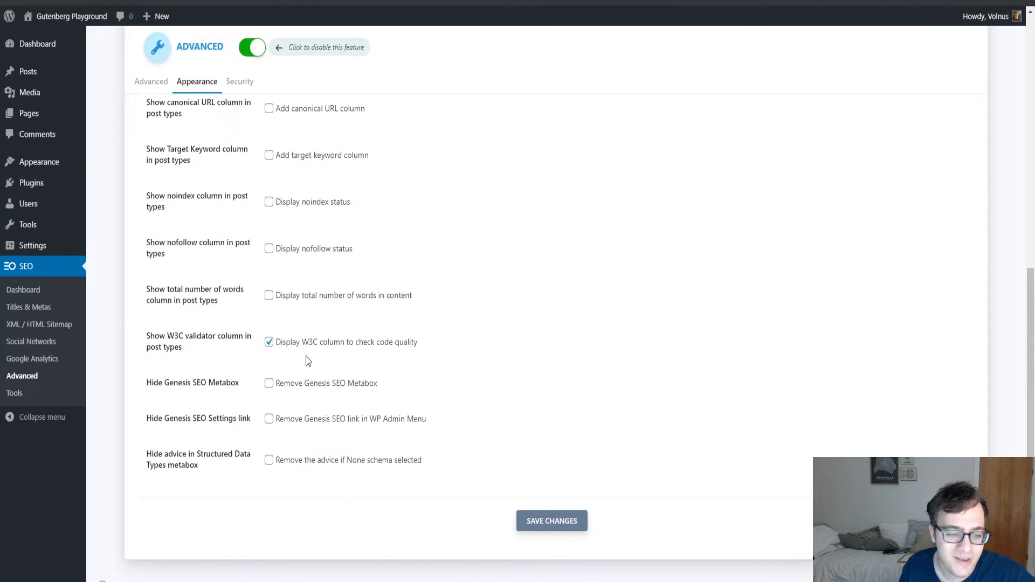
{"action": "left_click", "coordinate": [297, 346]}
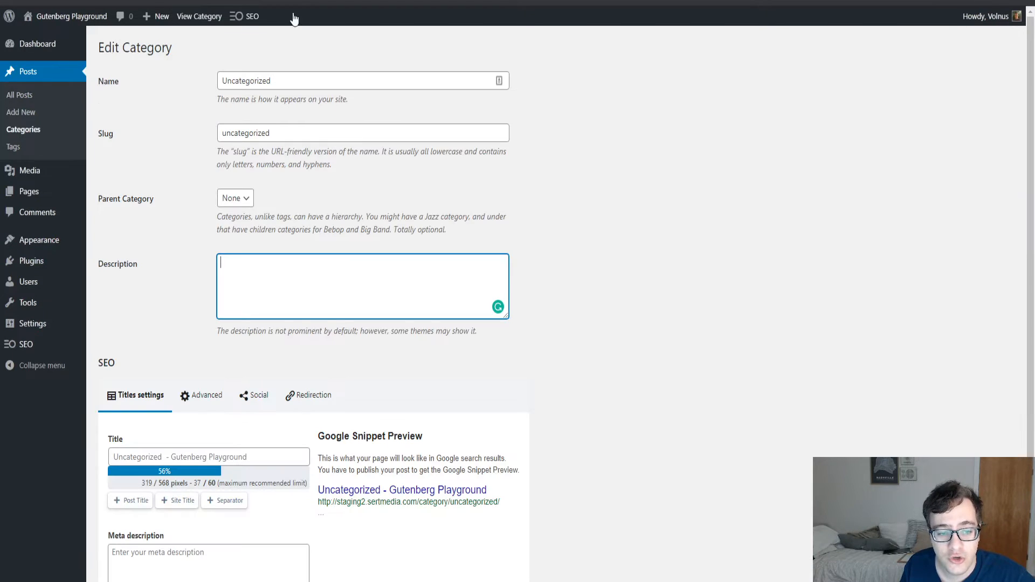
{"action": "scroll", "coordinate": [277, 65], "scroll_direction": "down", "scroll_amount": 3}
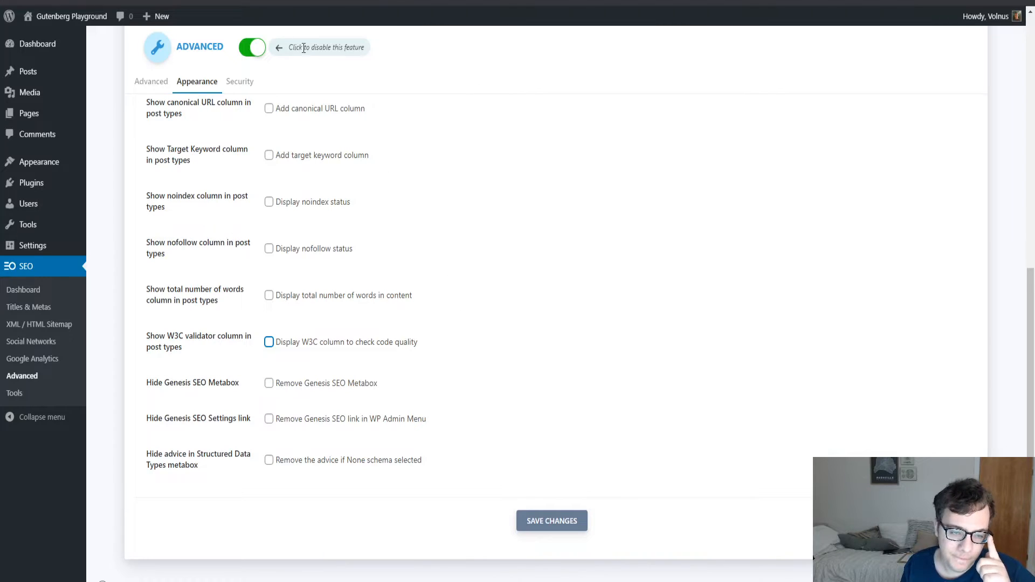
Step: Examine the Advanced module's Security settings for blocking metaboxes by user role
{"action": "left_click", "coordinate": [235, 85]}
{"action": "scroll", "coordinate": [226, 237], "scroll_direction": "up", "scroll_amount": 2}
{"action": "scroll", "coordinate": [233, 242], "scroll_direction": "down", "scroll_amount": 2}
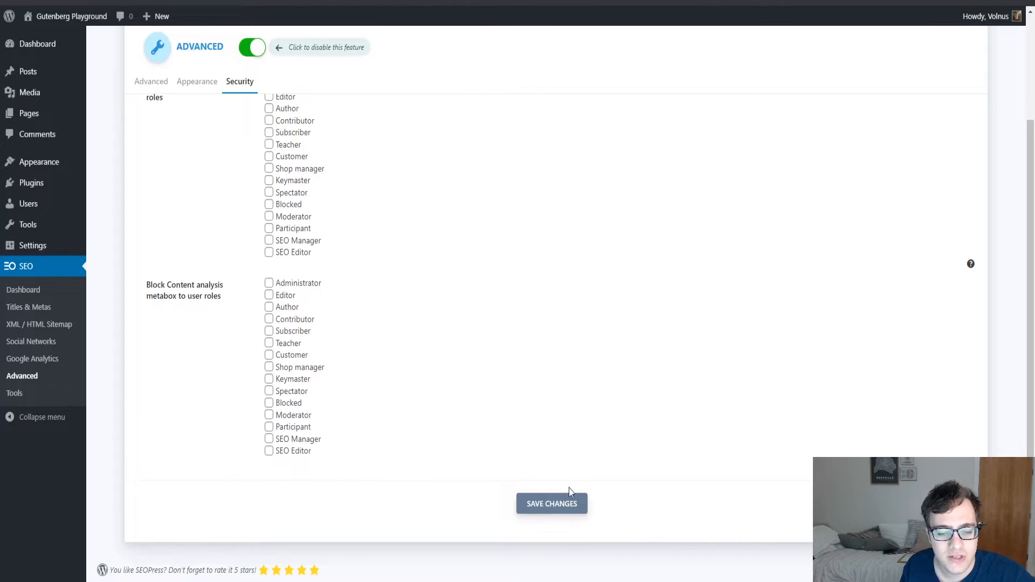
Step: Examine the SEOPress Tools for exporting and importing settings, migrating metadata from other SEO plugins, and resetting notices and settings
{"action": "left_click", "coordinate": [33, 397]}
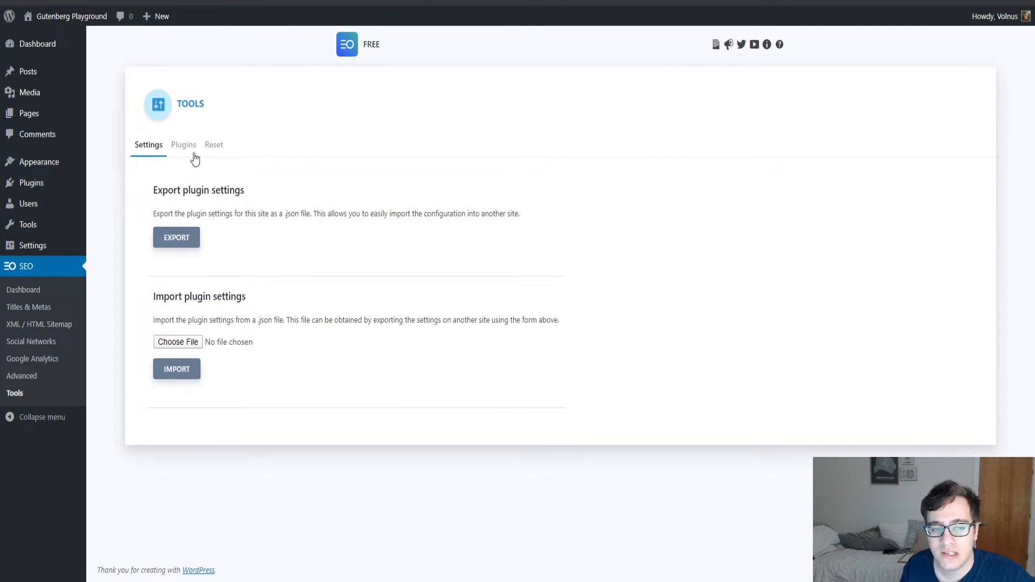
{"action": "left_click", "coordinate": [193, 145]}
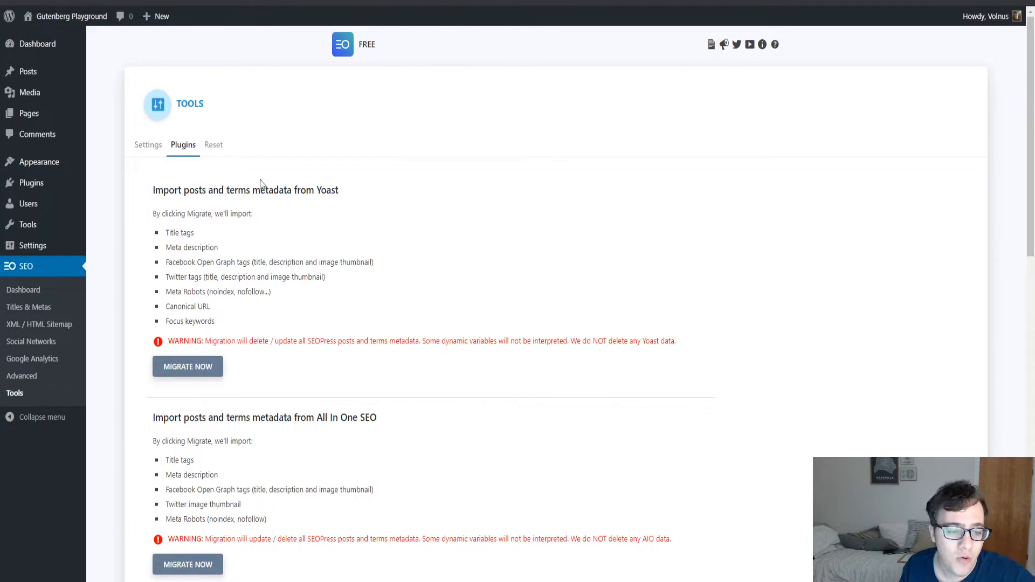
{"action": "scroll", "coordinate": [427, 233], "scroll_direction": "down", "scroll_amount": 2}
{"action": "scroll", "coordinate": [416, 190], "scroll_direction": "up", "scroll_amount": 1}
{"action": "scroll", "coordinate": [418, 189], "scroll_direction": "down", "scroll_amount": 1}
{"action": "scroll", "coordinate": [417, 190], "scroll_direction": "down", "scroll_amount": 10}
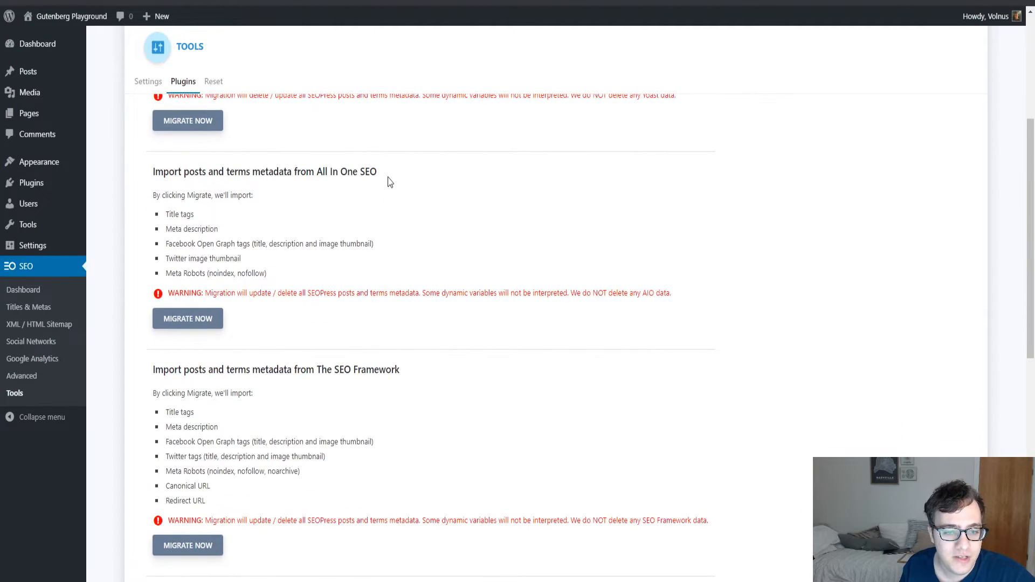
{"action": "scroll", "coordinate": [400, 254], "scroll_direction": "up", "scroll_amount": 10}
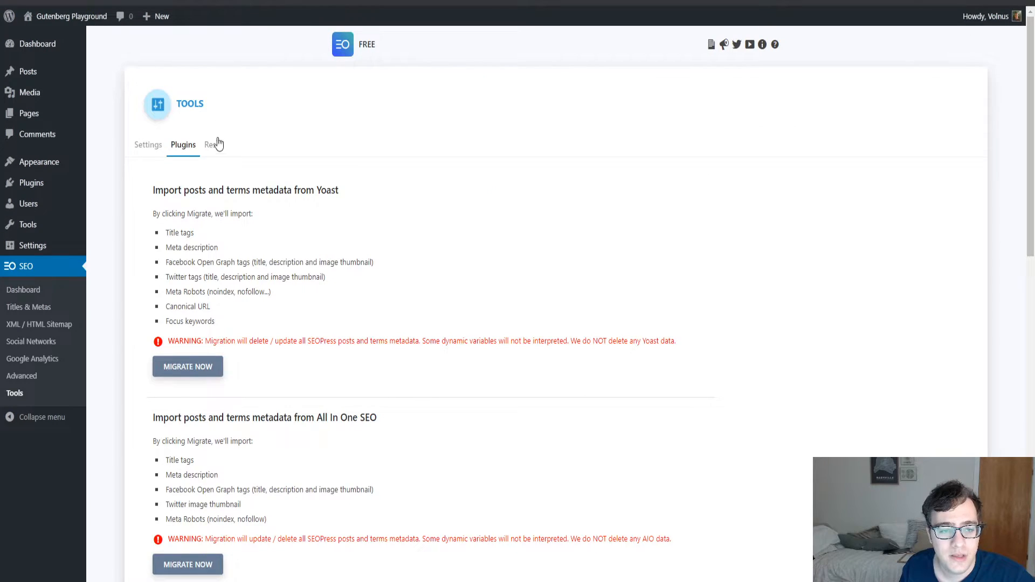
{"action": "left_click", "coordinate": [215, 145]}
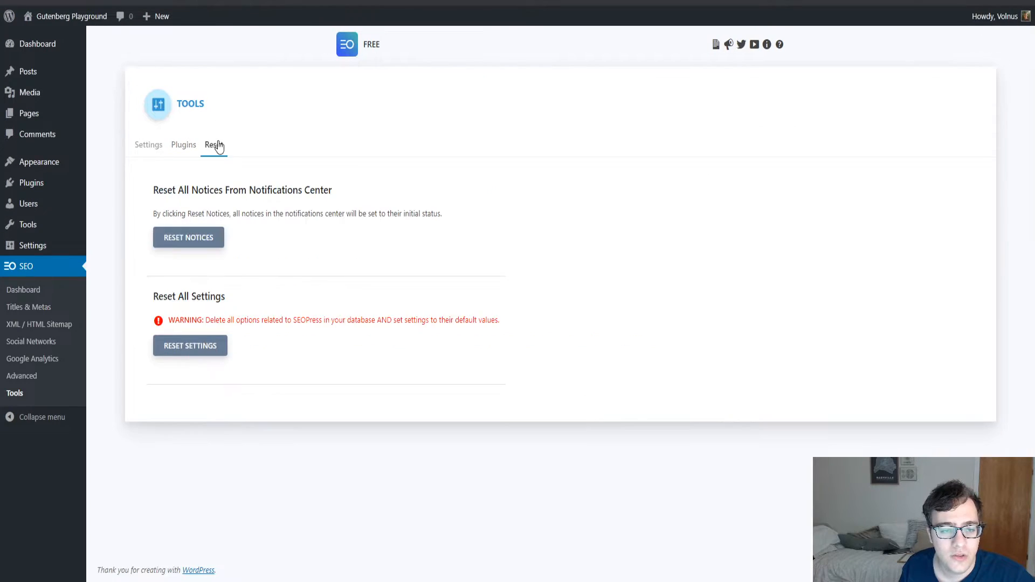
{"action": "left_click", "coordinate": [156, 148]}
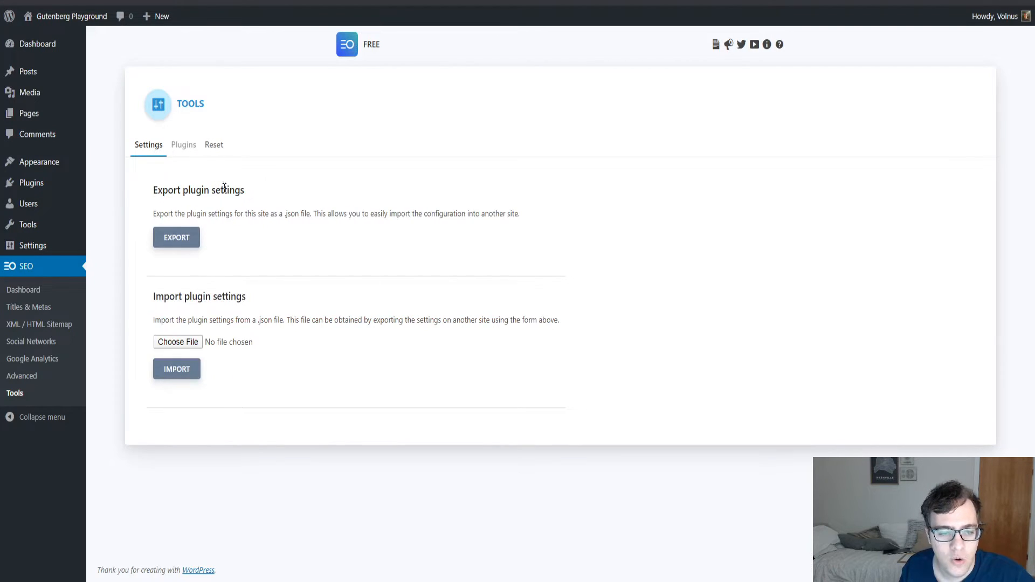
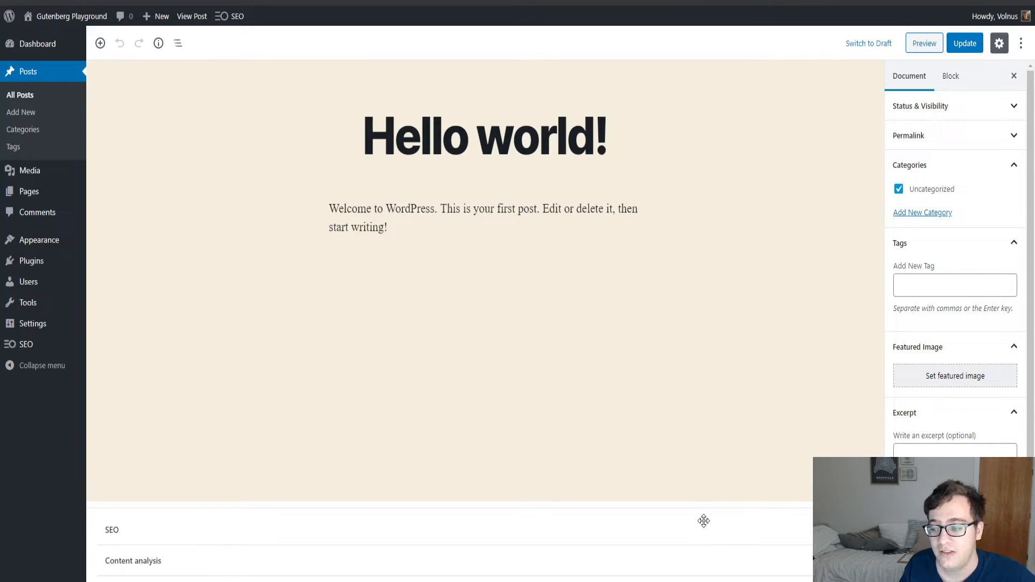
Step: Expand the SEO metabox of the Hello world! post and examine its titles settings and the content analysis
{"action": "left_click", "coordinate": [542, 533]}
{"action": "scroll", "coordinate": [543, 535], "scroll_direction": "down", "scroll_amount": 1}
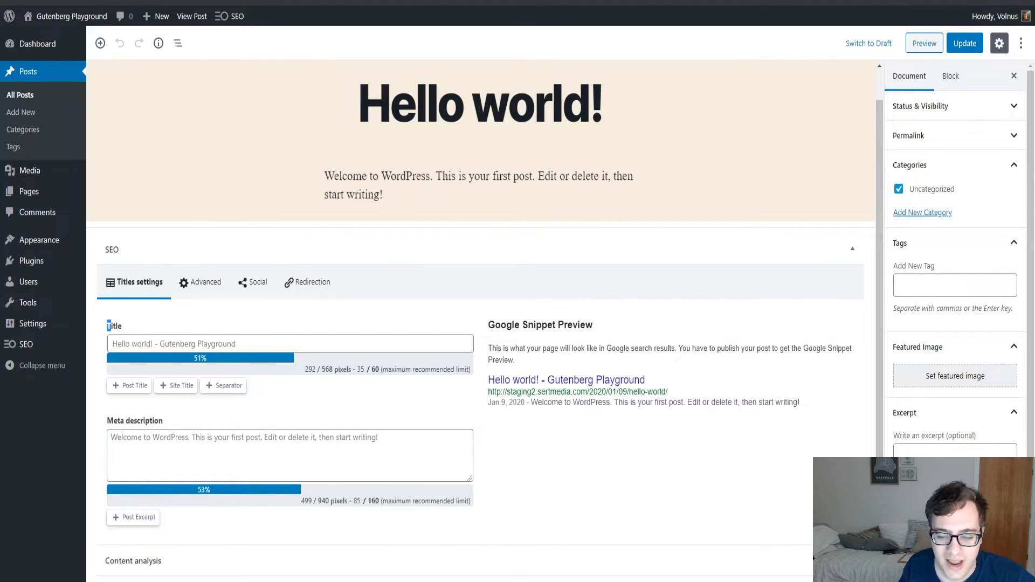
{"action": "scroll", "coordinate": [773, 444], "scroll_direction": "down", "scroll_amount": 15}
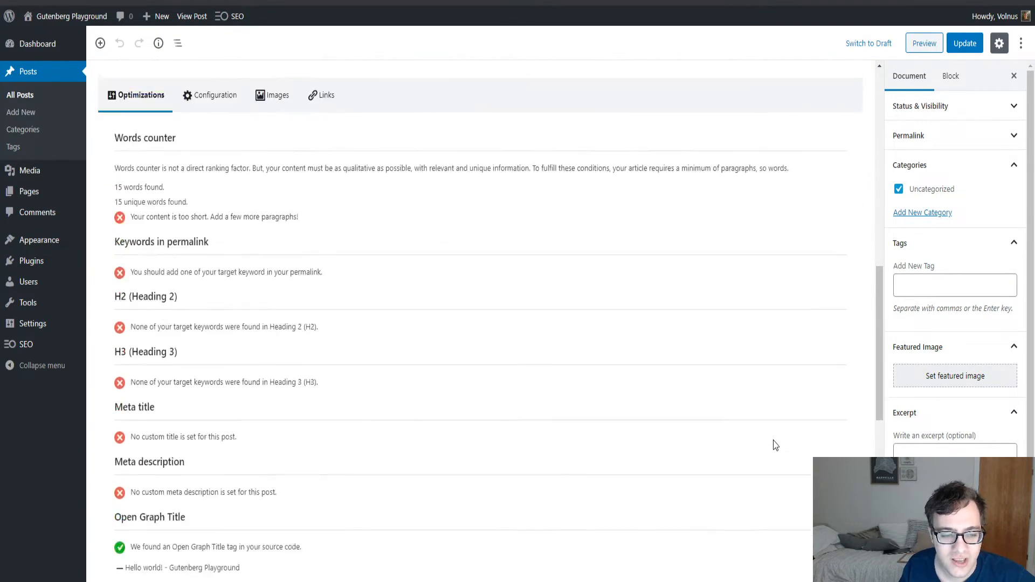
{"action": "scroll", "coordinate": [701, 485], "scroll_direction": "up", "scroll_amount": 15}
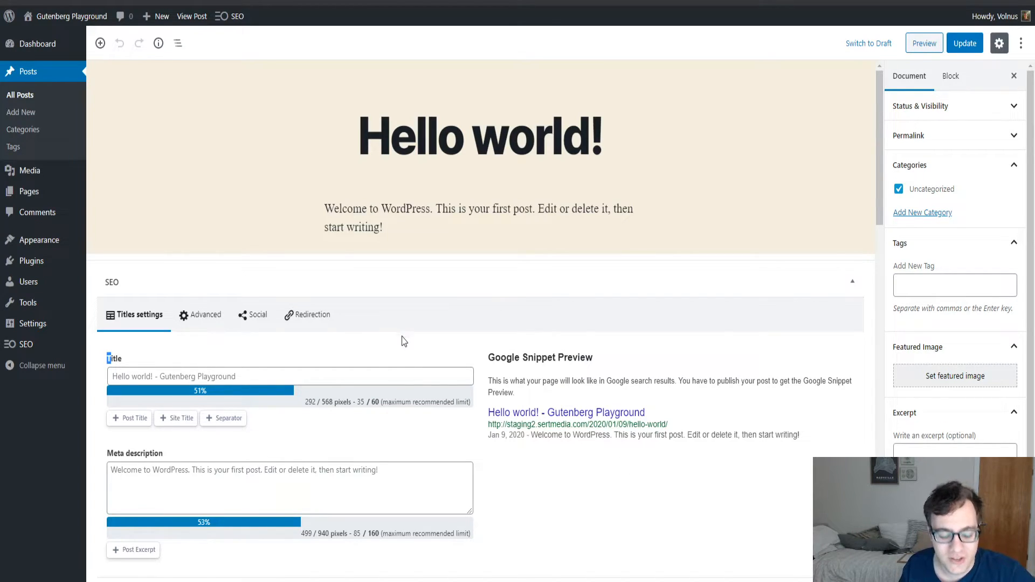
{"action": "scroll", "coordinate": [383, 367], "scroll_direction": "down", "scroll_amount": 12}
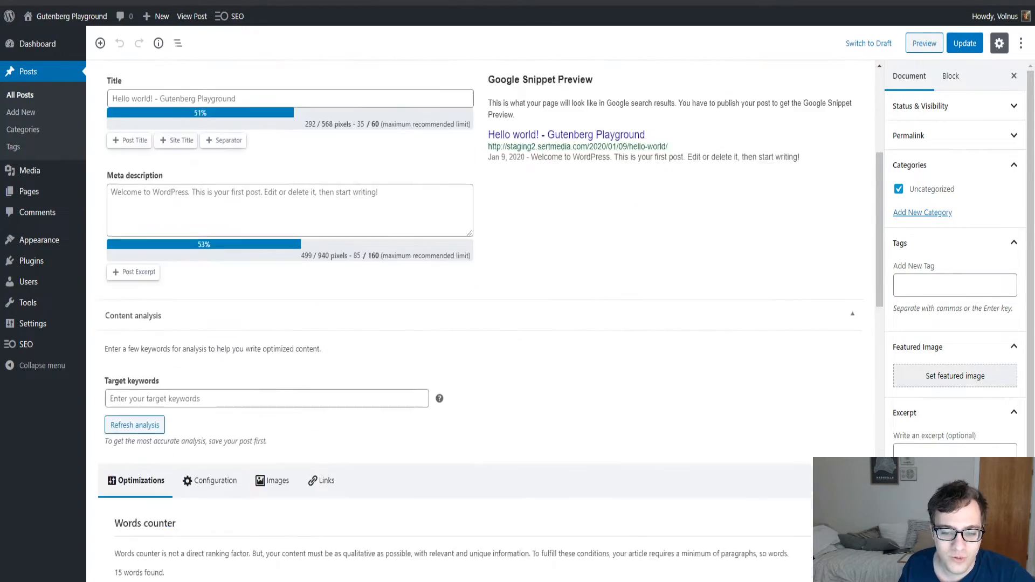
{"action": "scroll", "coordinate": [454, 287], "scroll_direction": "up", "scroll_amount": 15}
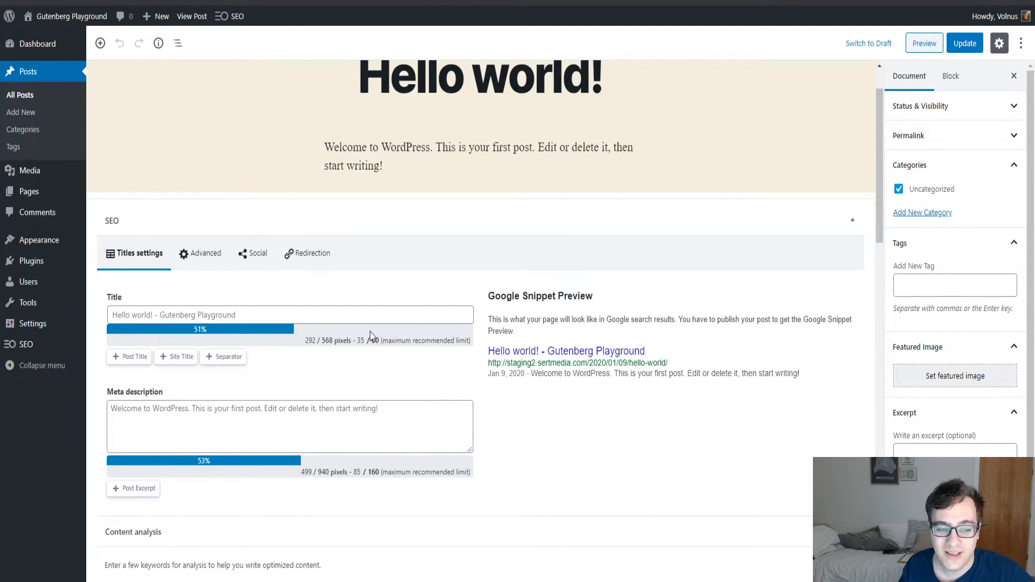
{"action": "scroll", "coordinate": [358, 335], "scroll_direction": "down", "scroll_amount": 1}
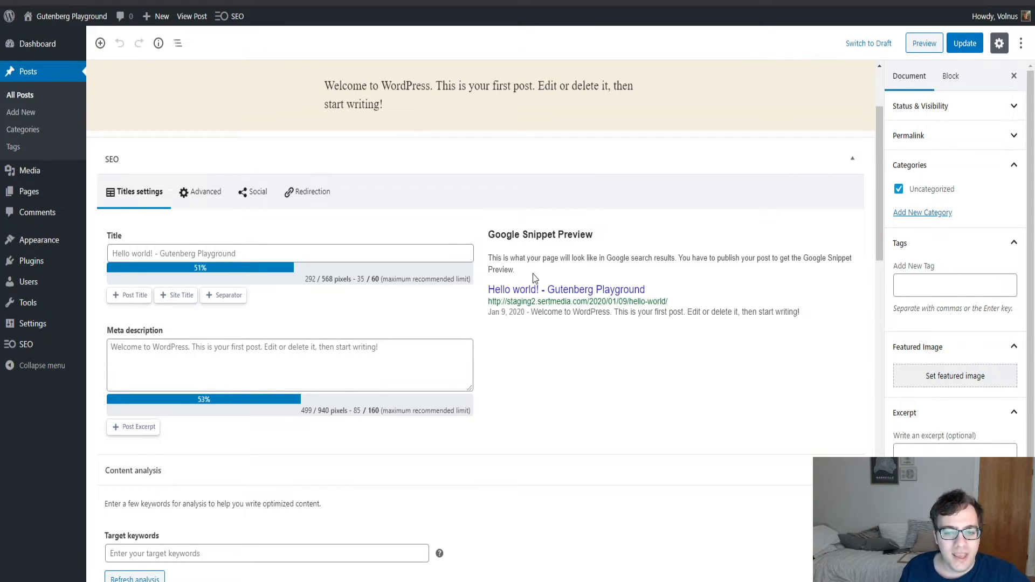
Step: Copy the Hello world! post's paragraph and paste it twice into the meta description
{"action": "left_click", "coordinate": [305, 260]}
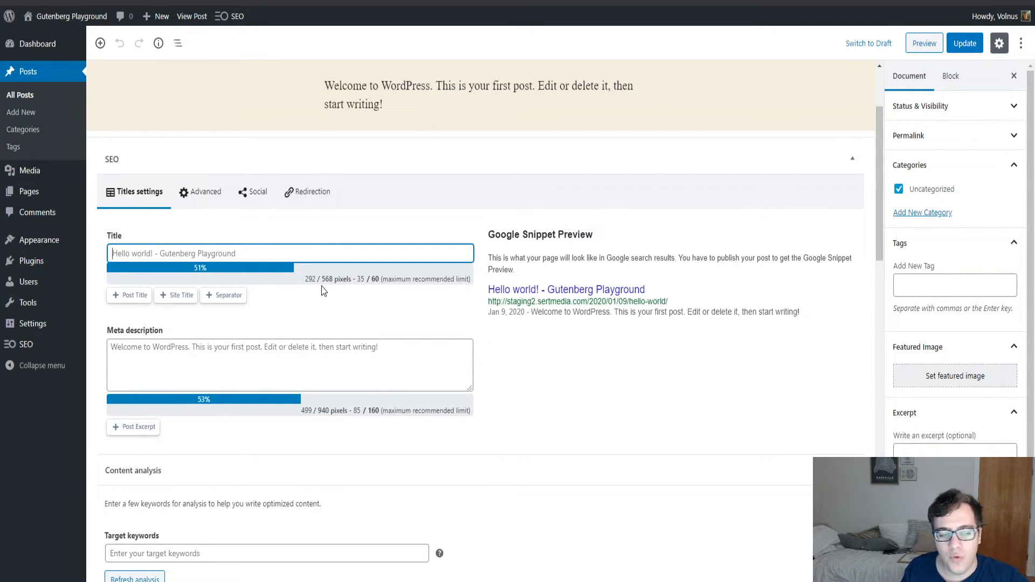
{"action": "triple_click", "coordinate": [372, 103]}
{"action": "key", "text": "ctrl+c"}
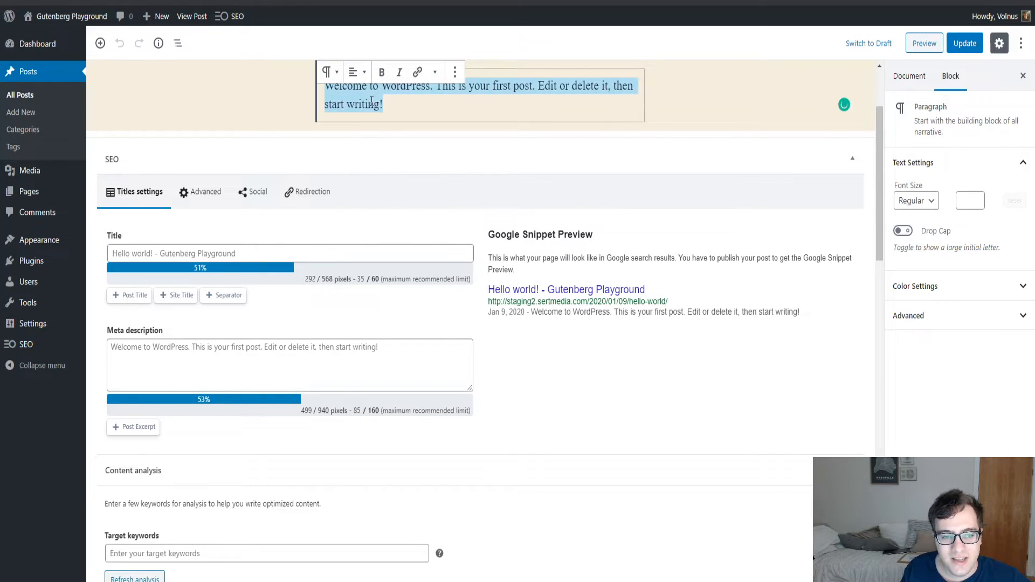
{"action": "left_click", "coordinate": [389, 382]}
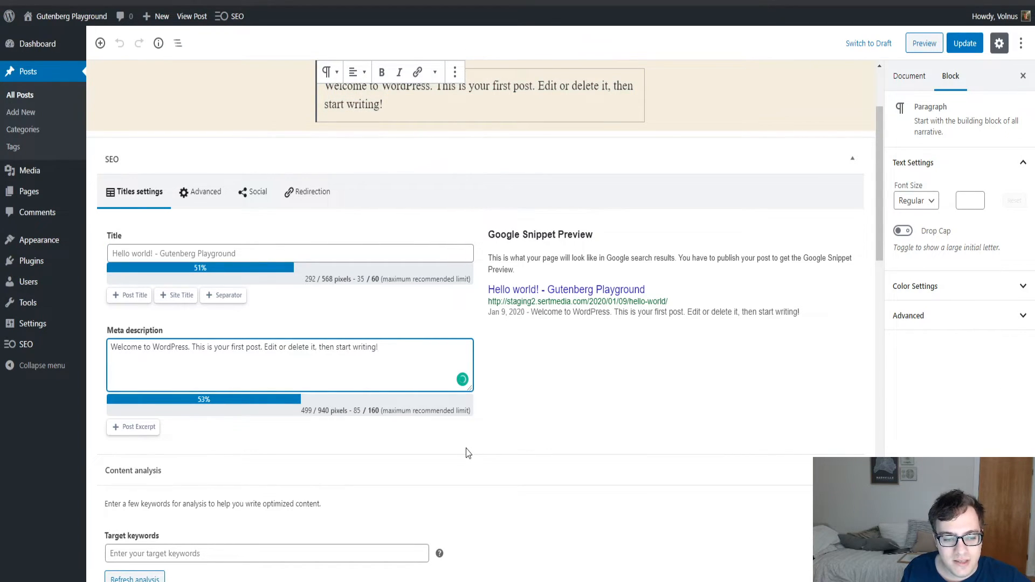
{"action": "key", "text": "ctrl+v"}
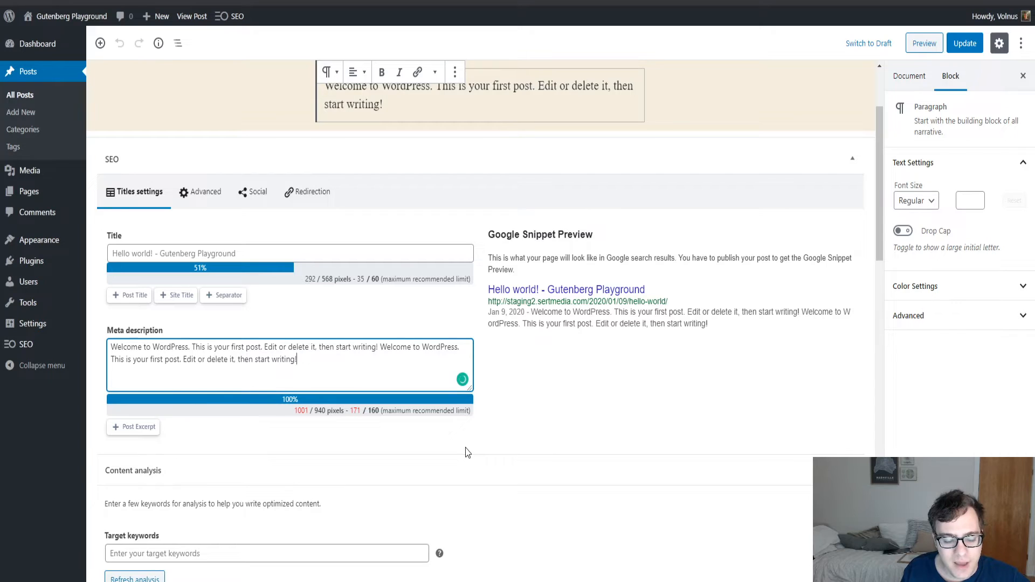
Step: Shorten the end of the meta description to the recommended 160 characters, so it ends in "then sta"
{"action": "key", "text": "BackSpace"}
{"action": "key", "text": "BackSpace"}
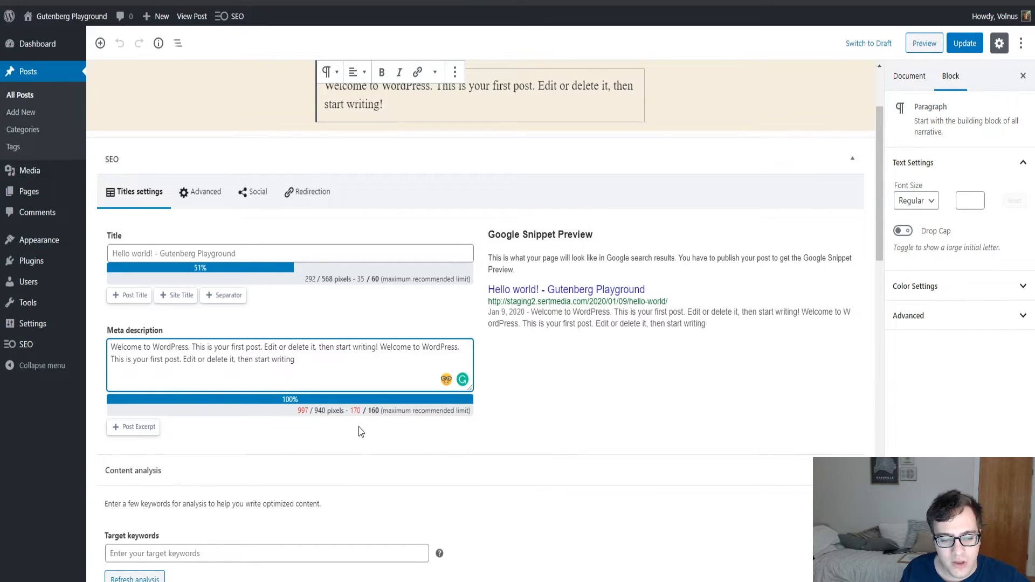
{"action": "key", "text": "BackSpace"}
{"action": "key", "text": "BackSpace"}
{"action": "key", "text": "BackSpace"}
{"action": "key", "text": "BackSpace"}
{"action": "key", "text": "BackSpace"}
{"action": "key", "text": "BackSpace"}
{"action": "key", "text": "BackSpace"}
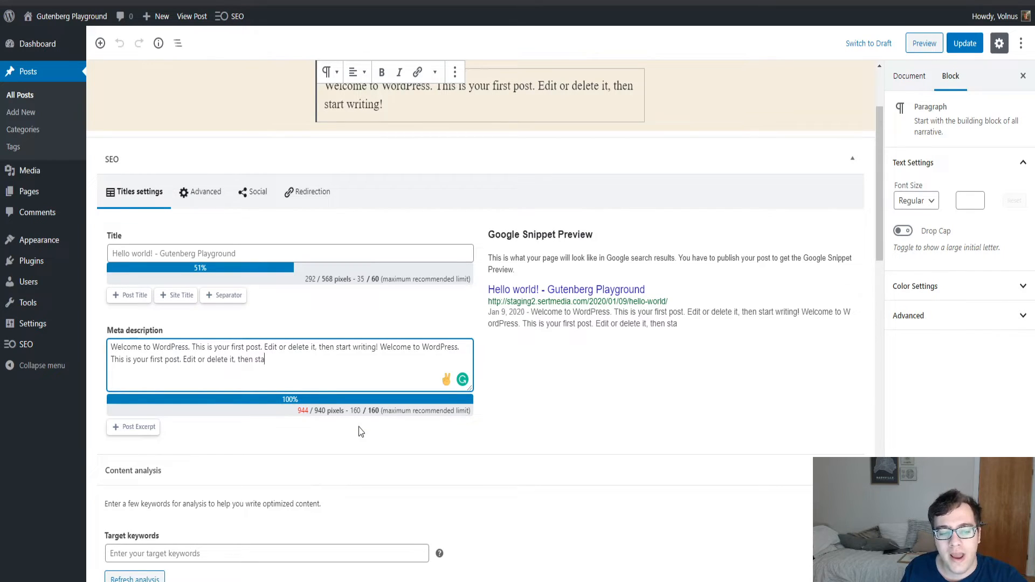
Step: Try the single letters w, a, s and d at the end of the meta description, leaving its text ending in "then"
{"action": "type", "text": "w"}
{"action": "key", "text": "BackSpace"}
{"action": "key", "text": "BackSpace"}
{"action": "key", "text": "BackSpace"}
{"action": "type", "text": "a"}
{"action": "key", "text": "BackSpace"}
{"action": "type", "text": "w"}
{"action": "key", "text": "BackSpace"}
{"action": "type", "text": "s"}
{"action": "key", "text": "BackSpace"}
{"action": "type", "text": "d"}
{"action": "key", "text": "BackSpace"}
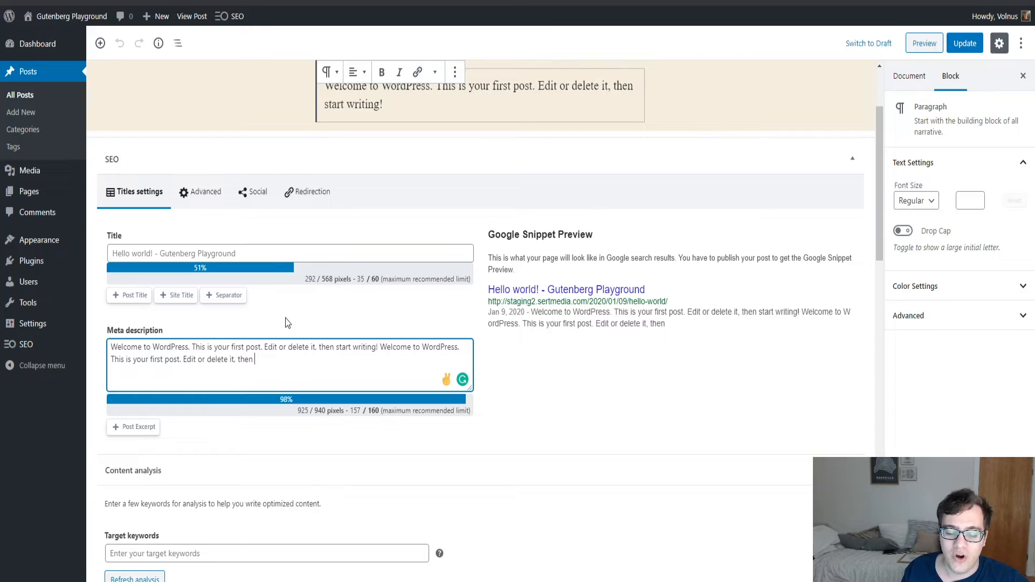
Step: Set the post's target keyword to WordPress and refresh the content analysis
{"action": "scroll", "coordinate": [259, 350], "scroll_direction": "down", "scroll_amount": 2}
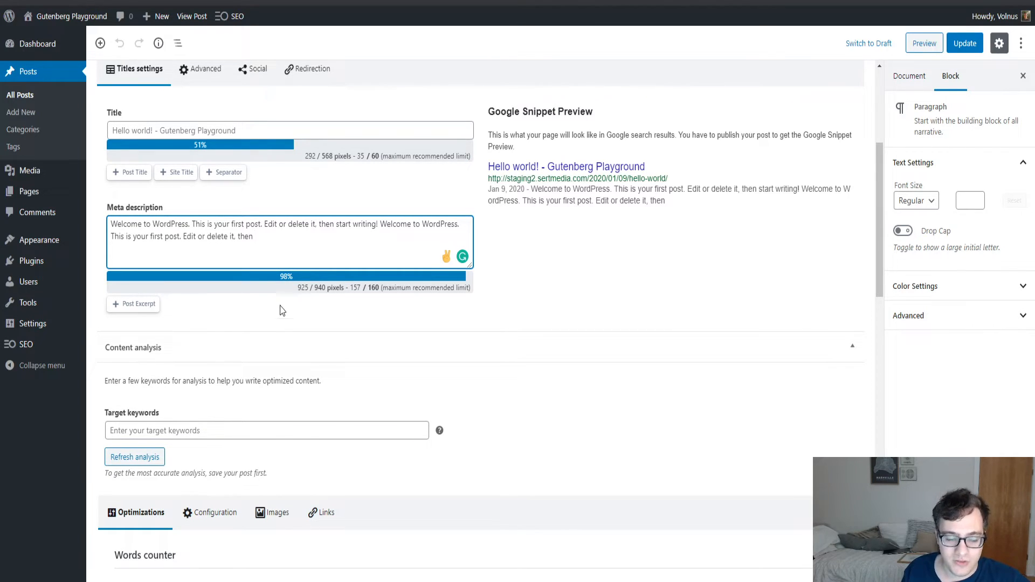
{"action": "scroll", "coordinate": [245, 272], "scroll_direction": "down", "scroll_amount": 3}
{"action": "scroll", "coordinate": [245, 272], "scroll_direction": "up", "scroll_amount": 4}
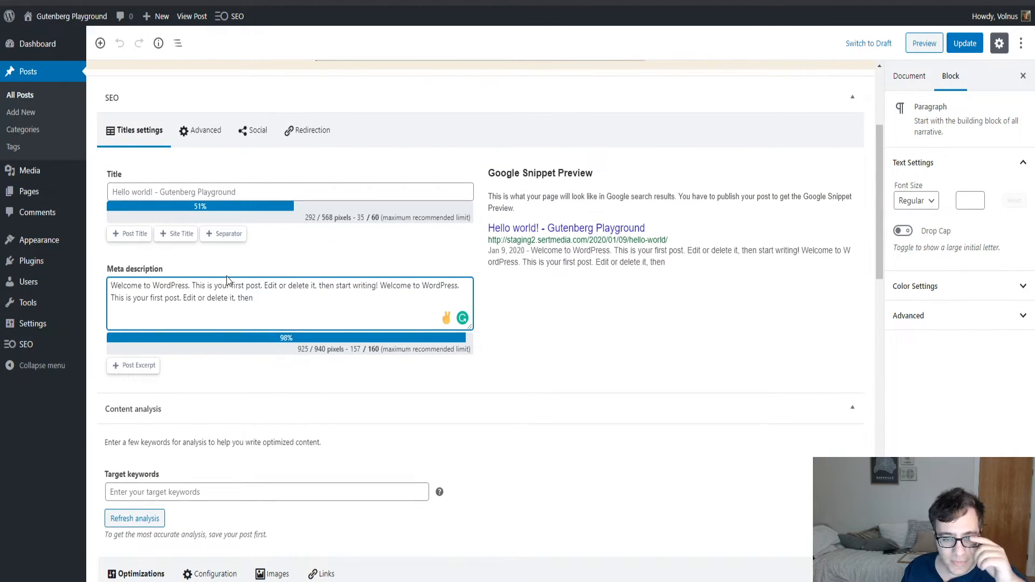
{"action": "scroll", "coordinate": [230, 283], "scroll_direction": "down", "scroll_amount": 1}
{"action": "left_click", "coordinate": [214, 430]}
{"action": "type", "text": "Wordpress"}
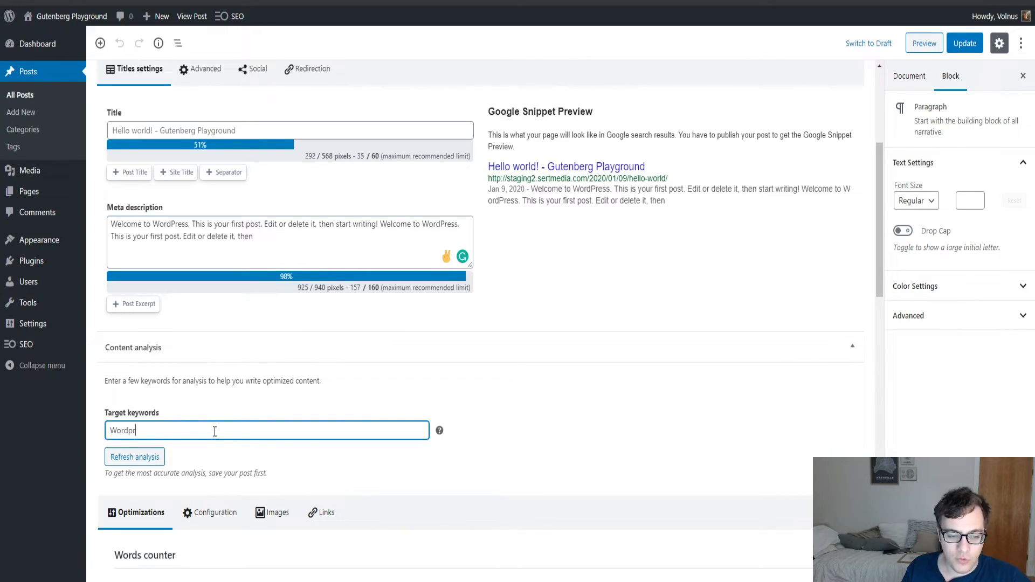
{"action": "key", "text": "BackSpace"}
{"action": "key", "text": "BackSpace"}
{"action": "key", "text": "BackSpace"}
{"action": "key", "text": "BackSpace"}
{"action": "key", "text": "BackSpace"}
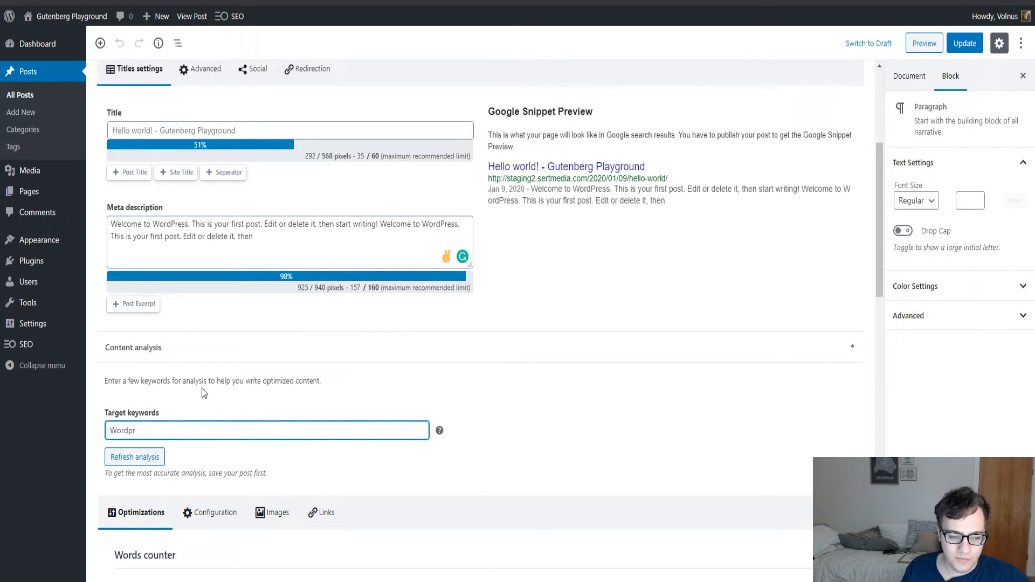
{"action": "type", "text": "Press"}
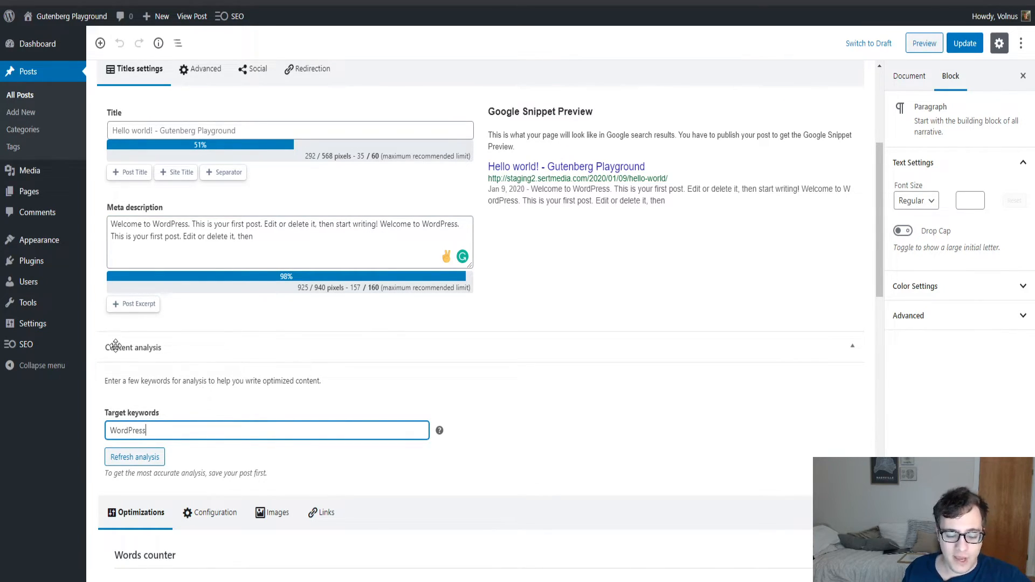
{"action": "left_click", "coordinate": [138, 460]}
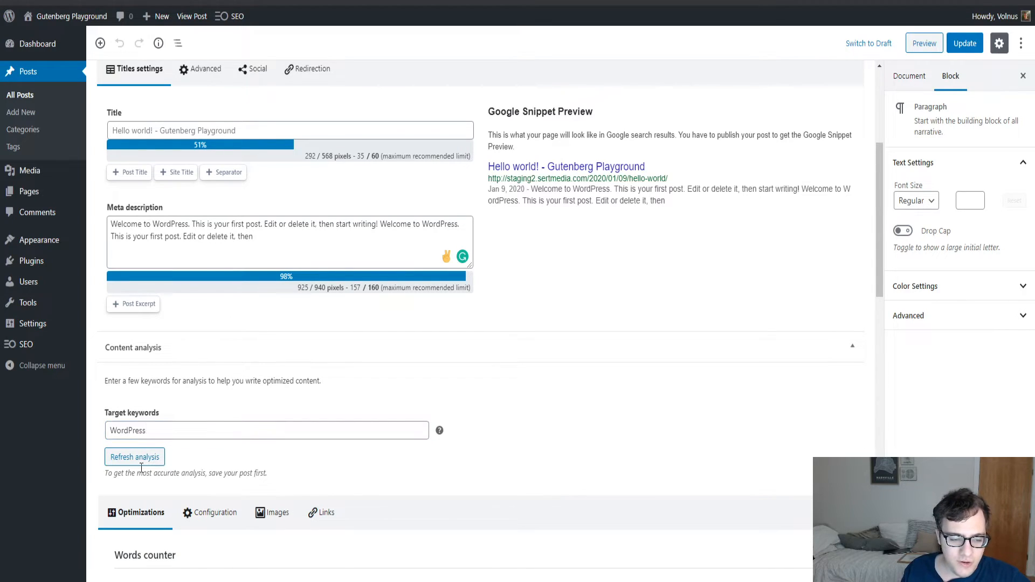
Step: Examine the refreshed content analysis, including its optimizations, configuration, images and links results
{"action": "scroll", "coordinate": [173, 443], "scroll_direction": "down", "scroll_amount": 20}
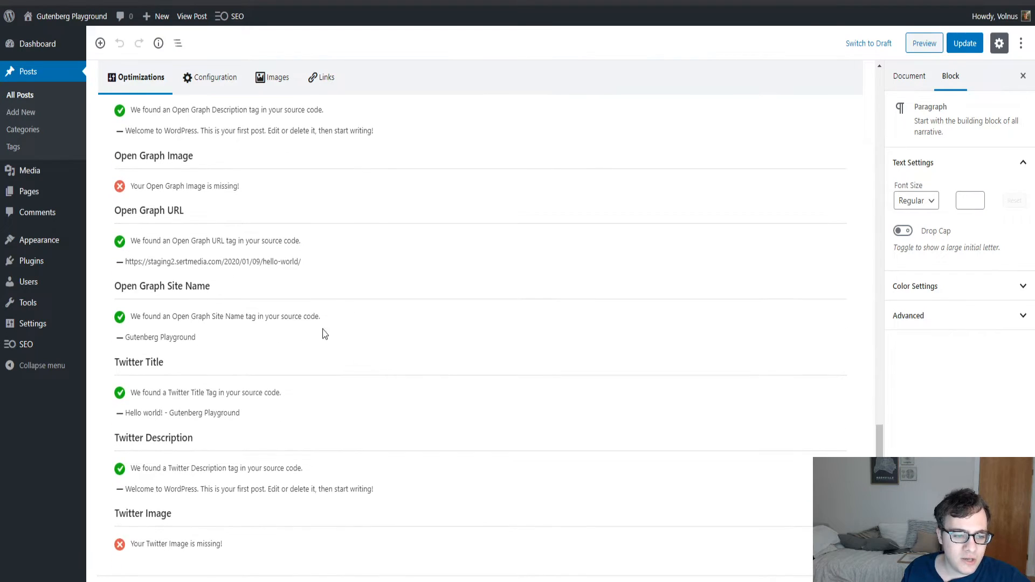
{"action": "scroll", "coordinate": [205, 232], "scroll_direction": "up", "scroll_amount": 15}
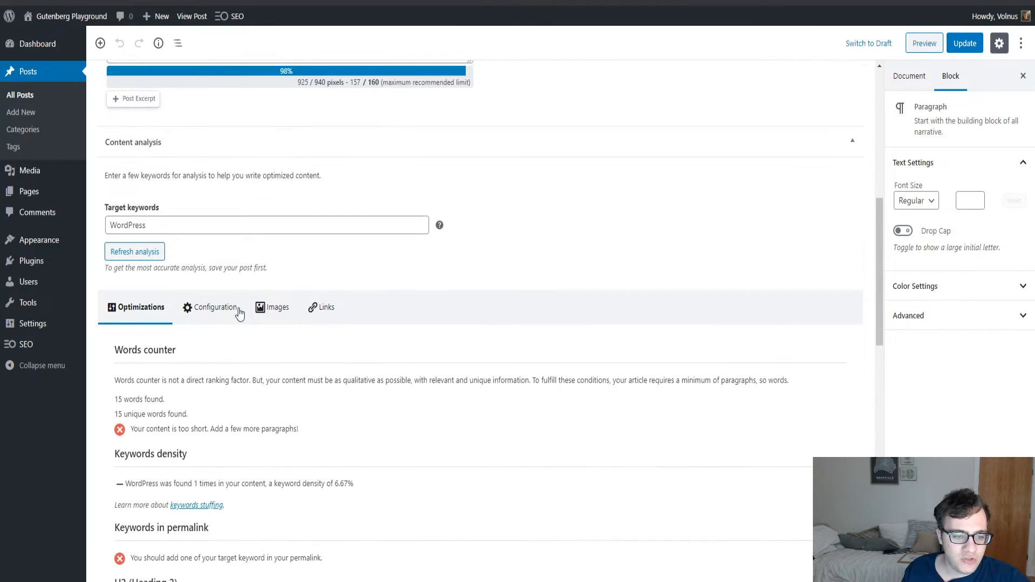
{"action": "left_click", "coordinate": [238, 306]}
{"action": "left_click", "coordinate": [274, 302]}
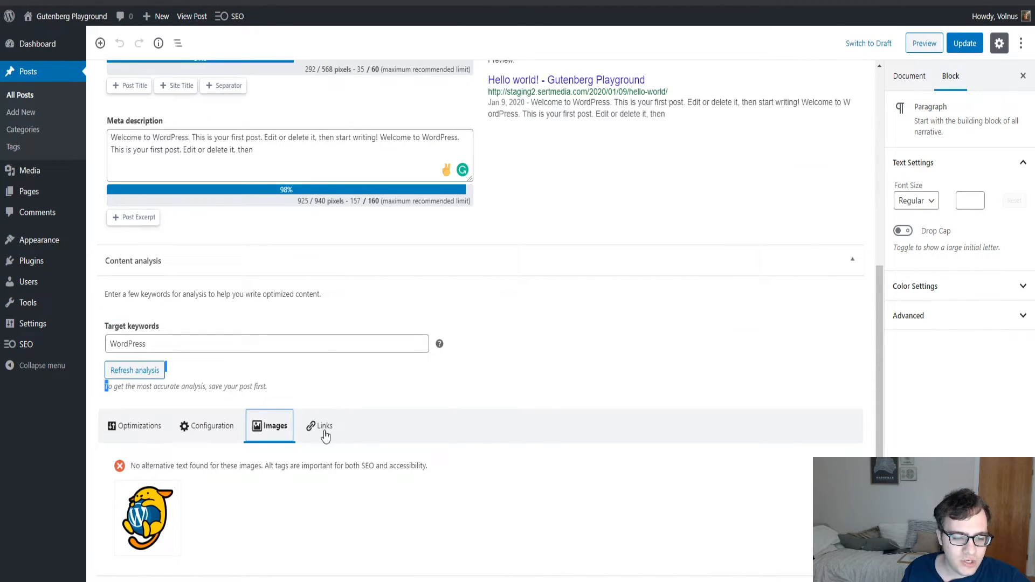
{"action": "left_click", "coordinate": [323, 425]}
{"action": "left_click", "coordinate": [142, 353]}
Step: Copy "Welcome to WordPress." from the start of the meta description and paste it three times into the SEO title
{"action": "scroll", "coordinate": [247, 345], "scroll_direction": "up", "scroll_amount": 7}
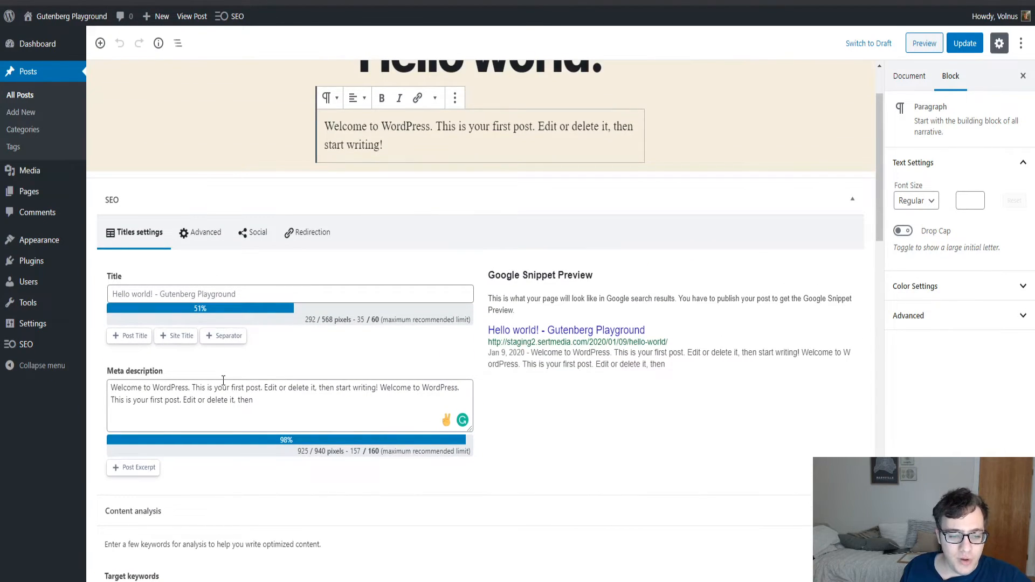
{"action": "left_click_drag", "start_coordinate": [191, 387], "coordinate": [113, 377]}
{"action": "key", "text": "ctrl+c"}
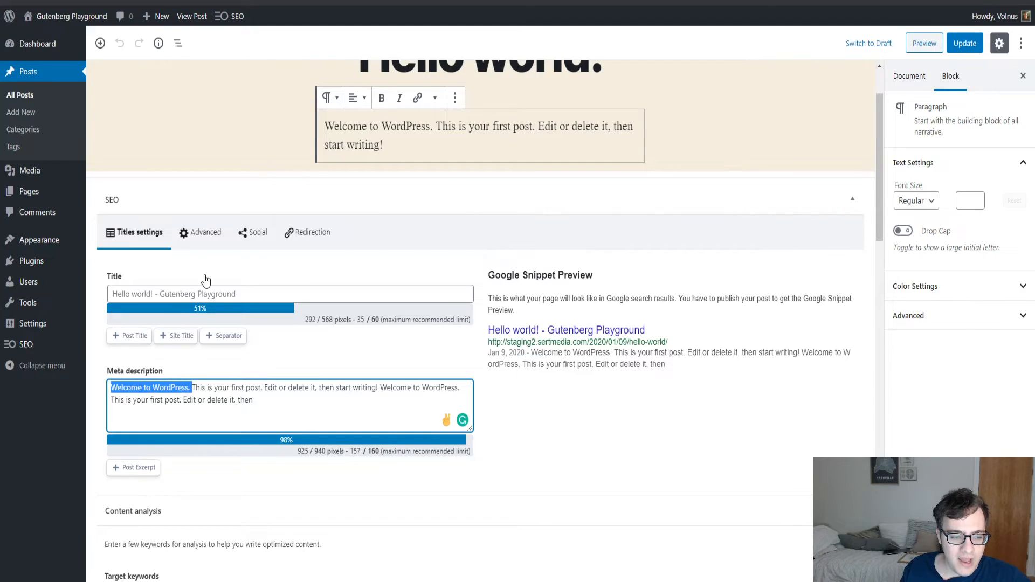
{"action": "triple_click", "coordinate": [270, 293]}
{"action": "key", "text": "ctrl+v"}
{"action": "key", "text": "ctrl+v"}
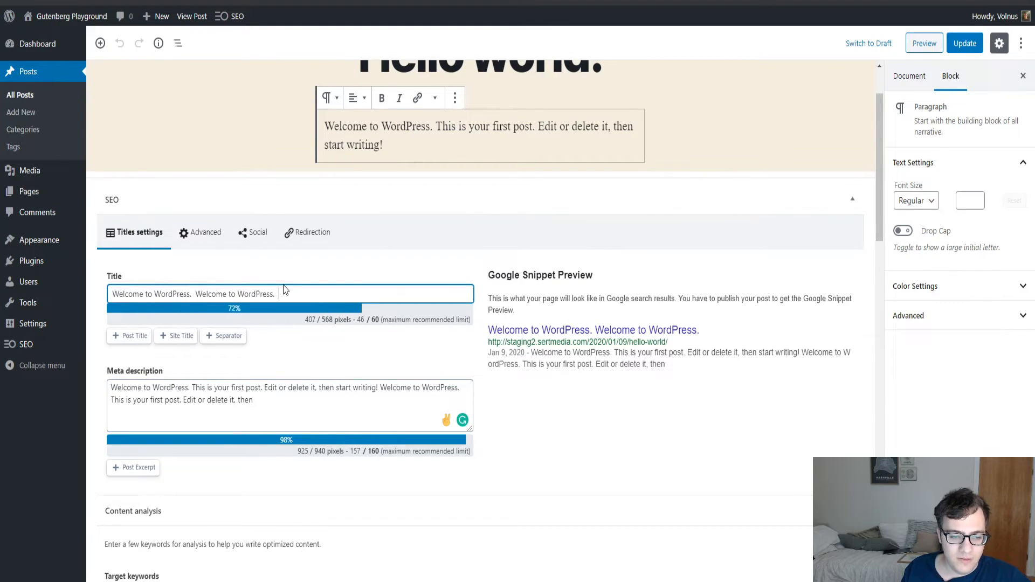
{"action": "key", "text": "ctrl+v"}
Step: Shorten the end of the SEO title so that its third sentence reads only "Welcome!"
{"action": "key", "text": "BackSpace"}
{"action": "key", "text": "BackSpace"}
{"action": "key", "text": "BackSpace"}
{"action": "key", "text": "BackSpace"}
{"action": "key", "text": "BackSpace"}
{"action": "key", "text": "BackSpace"}
{"action": "key", "text": "BackSpace"}
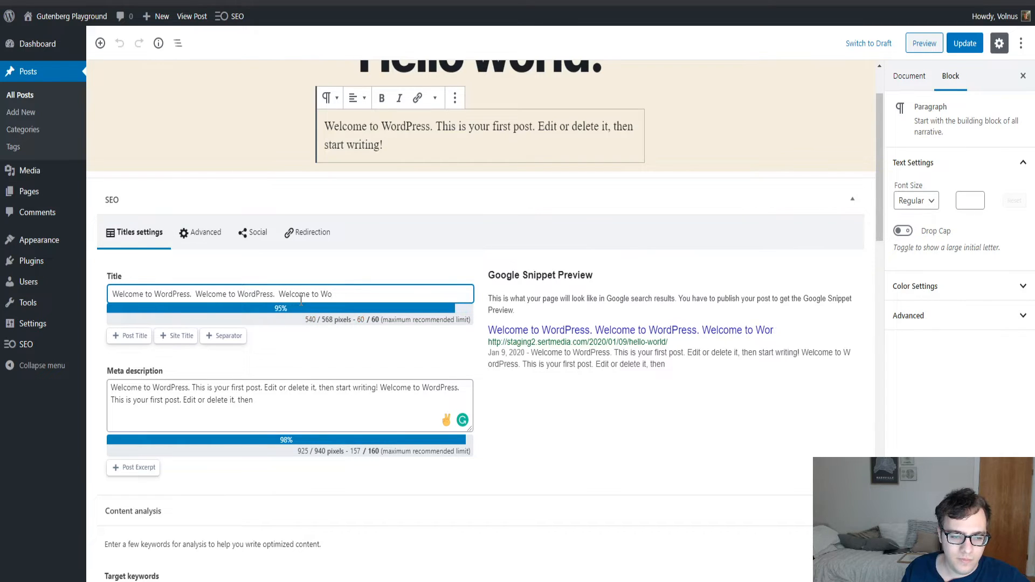
{"action": "key", "text": "BackSpace"}
{"action": "key", "text": "BackSpace"}
{"action": "key", "text": "BackSpace"}
{"action": "key", "text": "BackSpace"}
{"action": "key", "text": "BackSpace"}
{"action": "key", "text": "BackSpace"}
{"action": "key", "text": "BackSpace"}
{"action": "type", "text": "e!"}
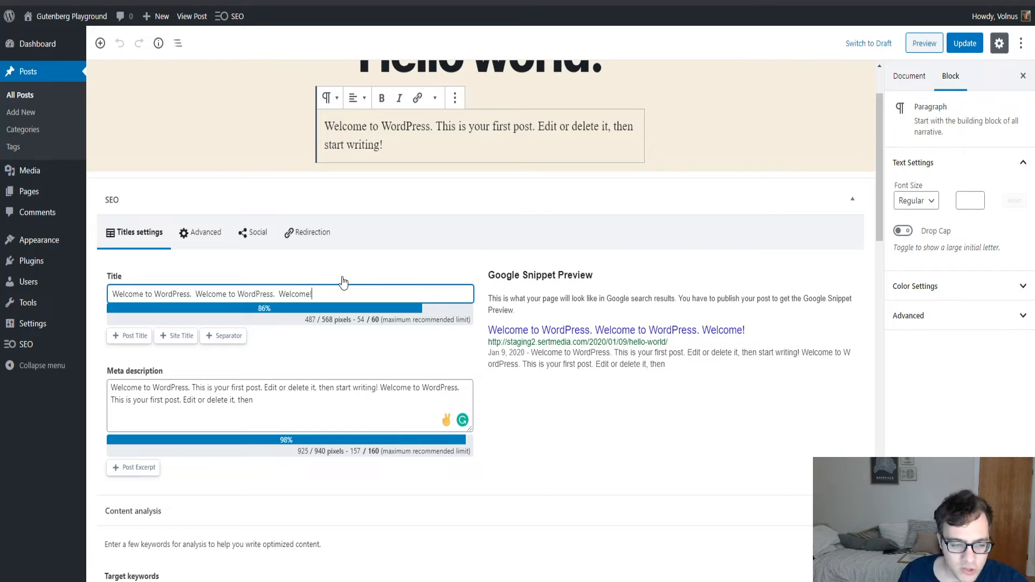
Step: Examine the post's advanced SEO settings, including the robots options, canonical URL and primary category choices
{"action": "scroll", "coordinate": [343, 281], "scroll_direction": "down", "scroll_amount": 7}
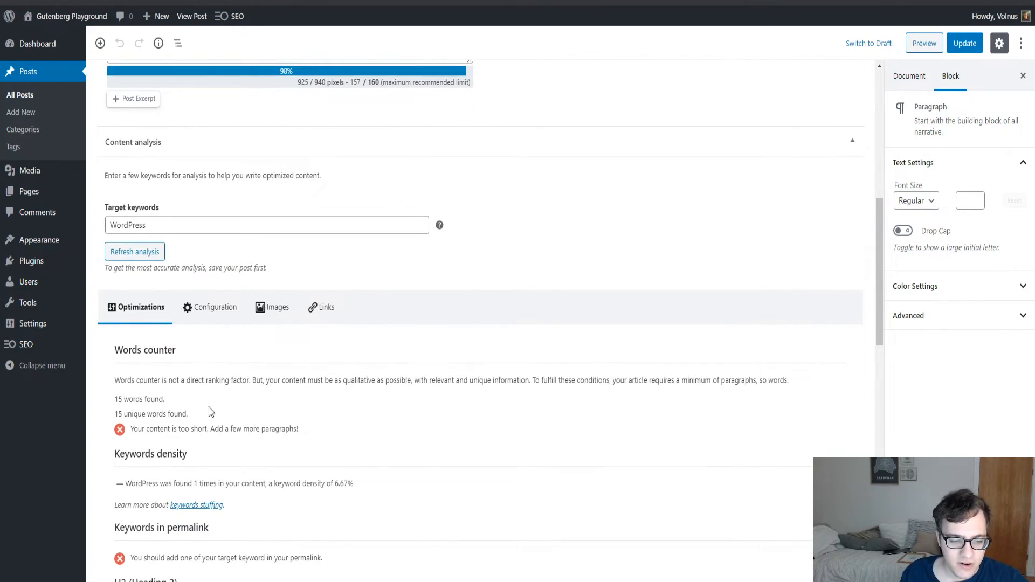
{"action": "scroll", "coordinate": [178, 419], "scroll_direction": "down", "scroll_amount": 2}
{"action": "scroll", "coordinate": [183, 407], "scroll_direction": "up", "scroll_amount": 8}
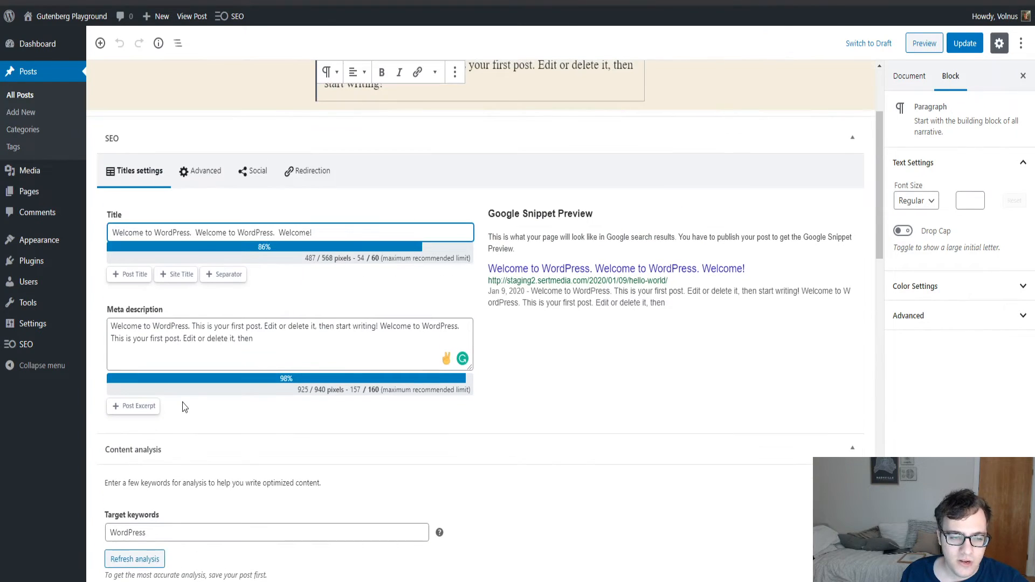
{"action": "left_click", "coordinate": [210, 186]}
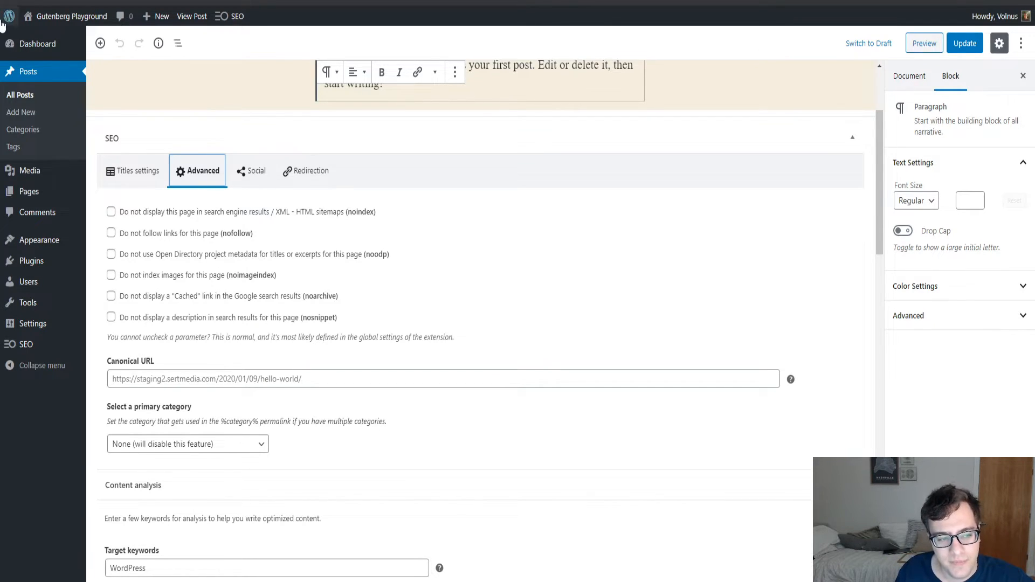
{"action": "left_click", "coordinate": [141, 171]}
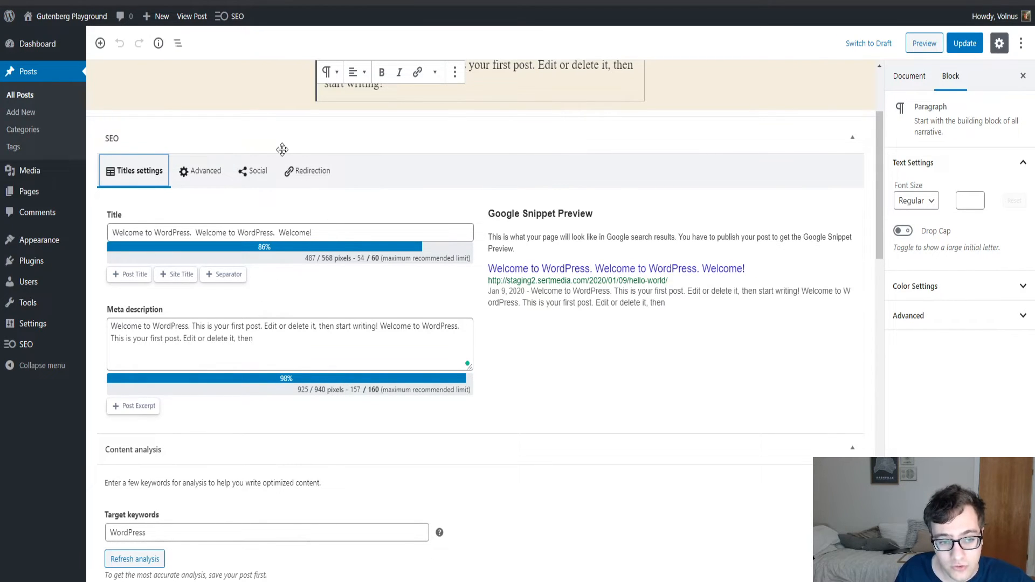
{"action": "left_click", "coordinate": [193, 177]}
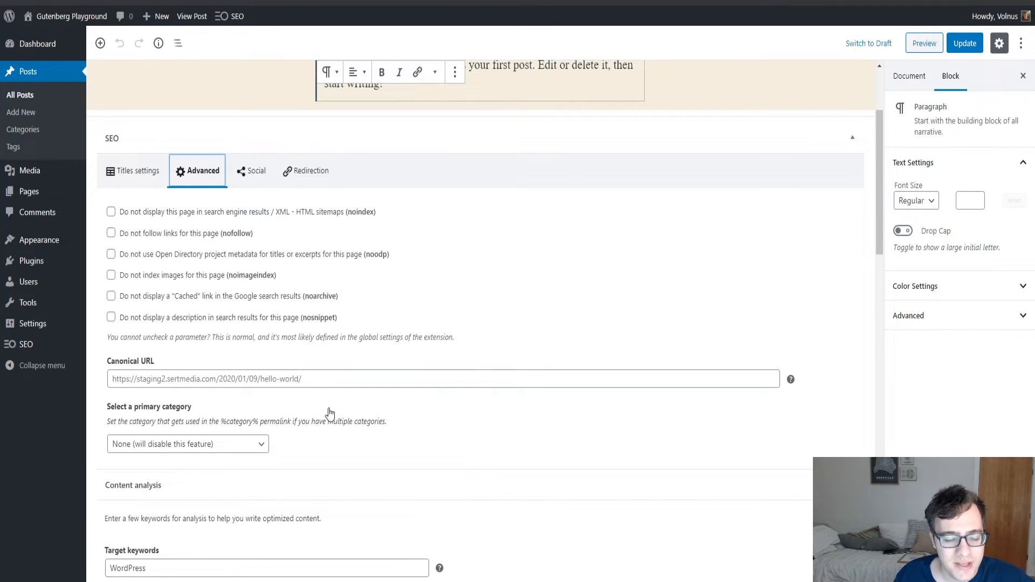
{"action": "scroll", "coordinate": [322, 329], "scroll_direction": "down", "scroll_amount": 1}
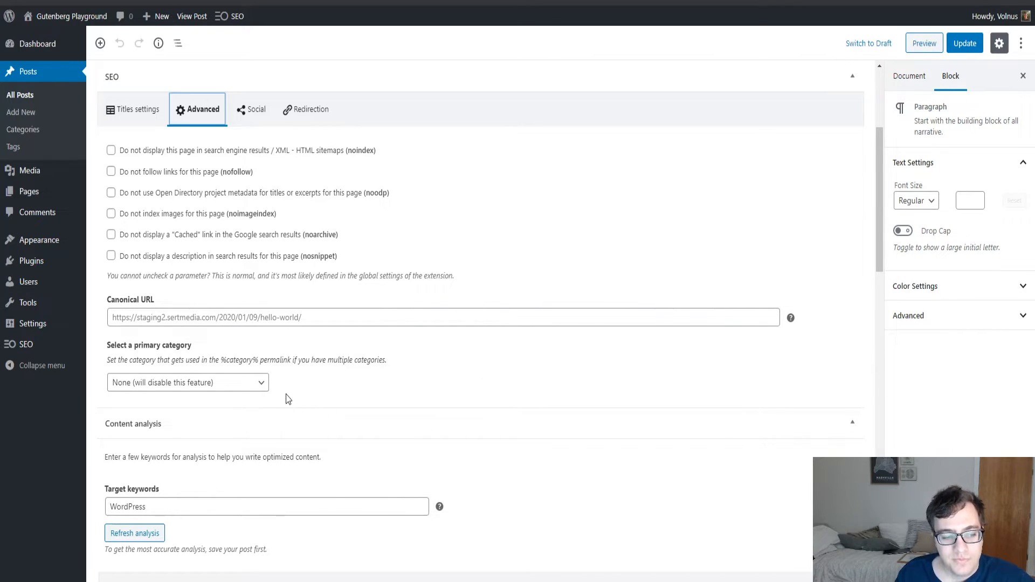
{"action": "left_click", "coordinate": [235, 388]}
{"action": "left_click", "coordinate": [363, 373]}
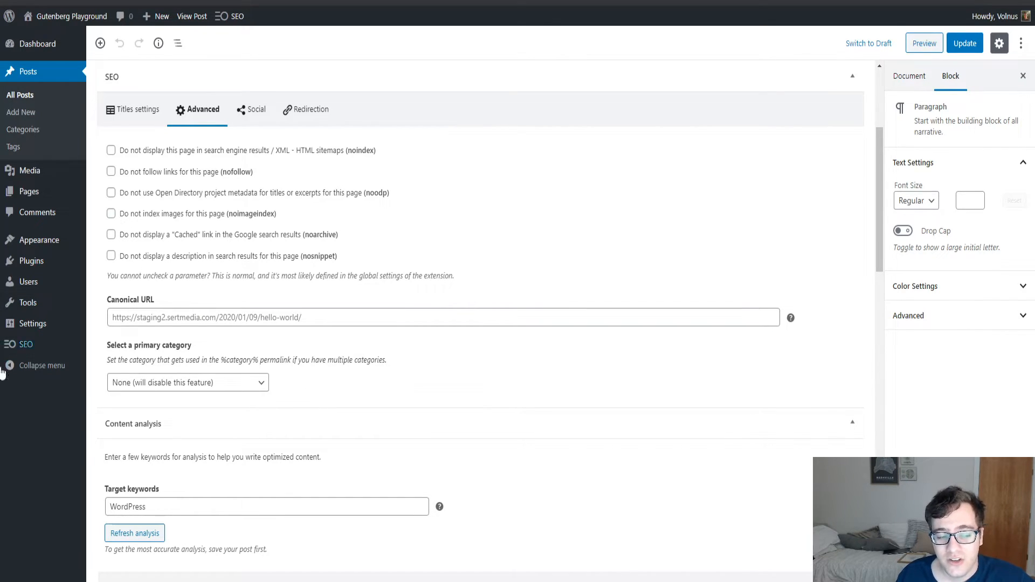
{"action": "scroll", "coordinate": [469, 321], "scroll_direction": "down", "scroll_amount": 4}
{"action": "scroll", "coordinate": [453, 303], "scroll_direction": "up", "scroll_amount": 6}
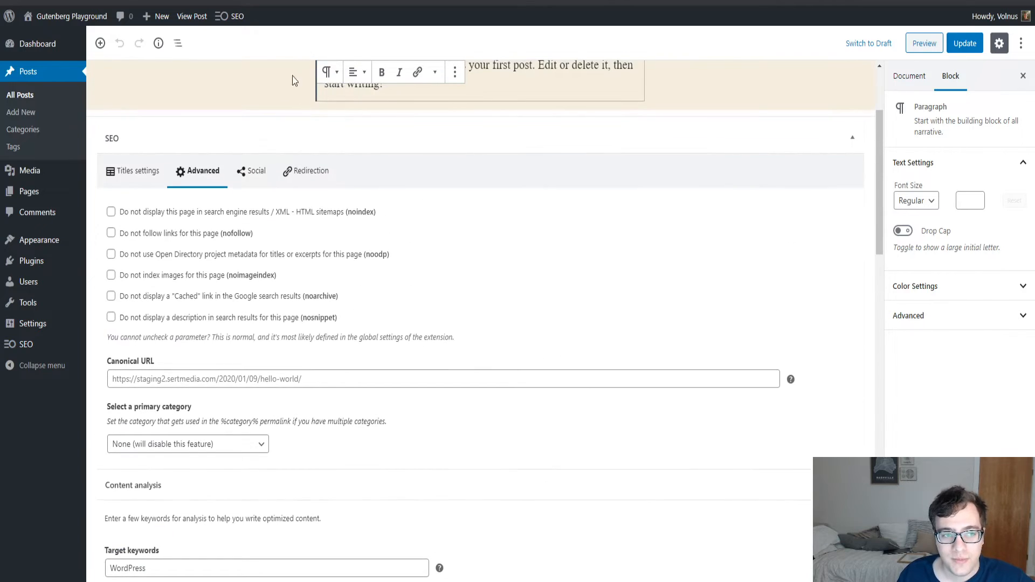
Step: Examine the post's social settings for the Facebook and Twitter titles, descriptions and thumbnails
{"action": "scroll", "coordinate": [283, 304], "scroll_direction": "down", "scroll_amount": 4}
{"action": "scroll", "coordinate": [254, 192], "scroll_direction": "up", "scroll_amount": 5}
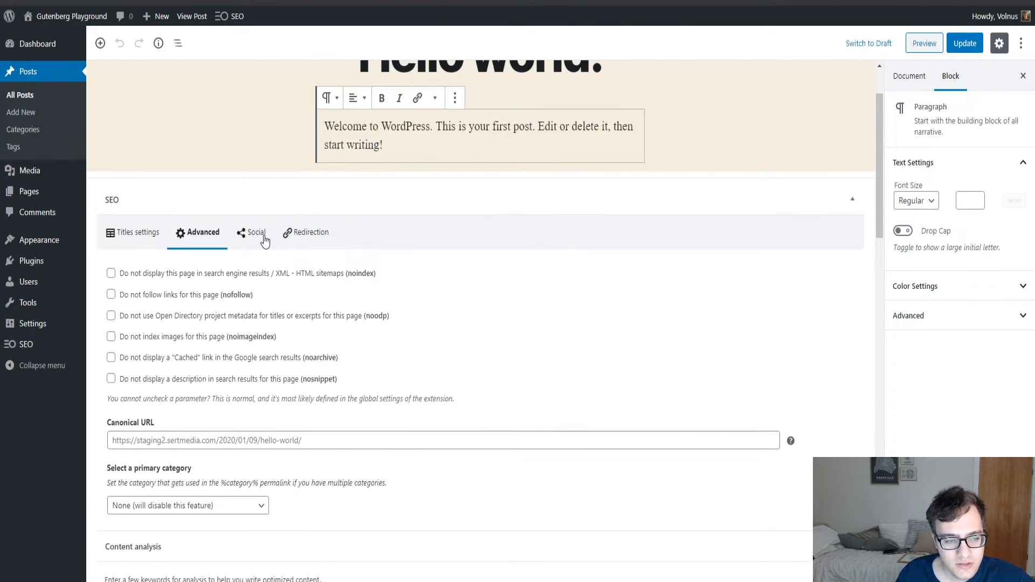
{"action": "left_click", "coordinate": [264, 237]}
{"action": "left_click", "coordinate": [375, 323]}
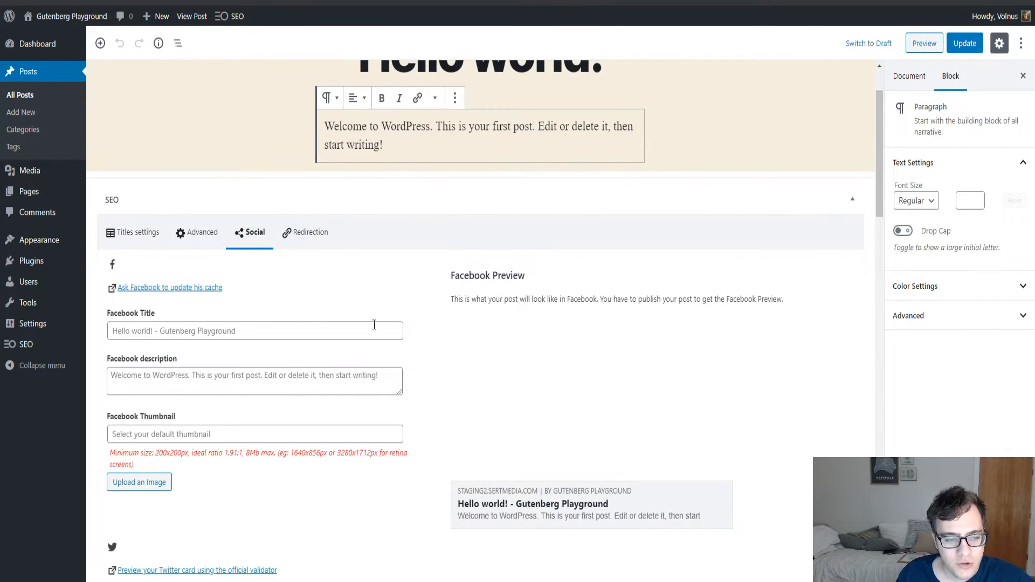
{"action": "scroll", "coordinate": [399, 337], "scroll_direction": "down", "scroll_amount": 2}
{"action": "scroll", "coordinate": [399, 336], "scroll_direction": "down", "scroll_amount": 5}
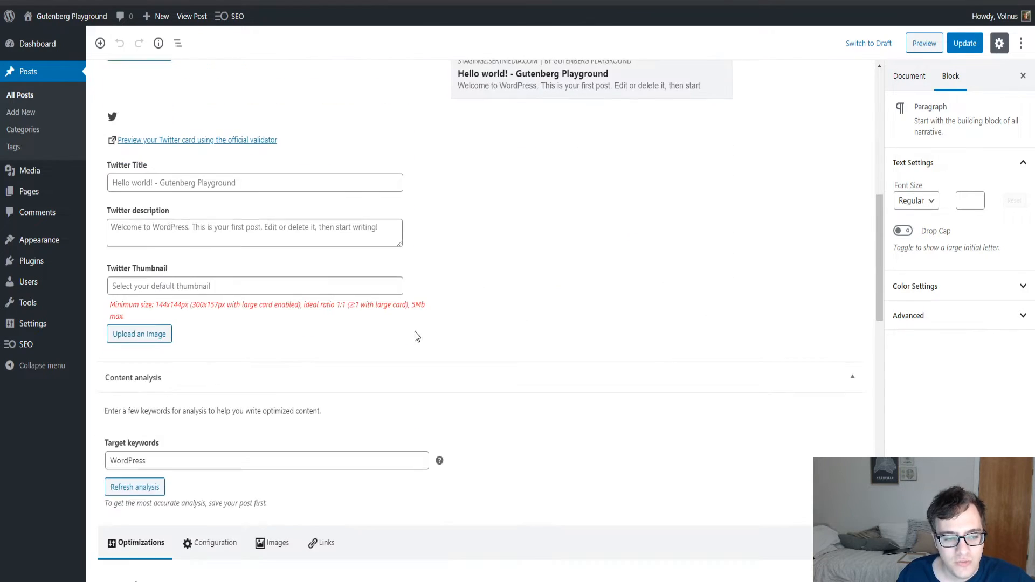
{"action": "scroll", "coordinate": [283, 321], "scroll_direction": "up", "scroll_amount": 9}
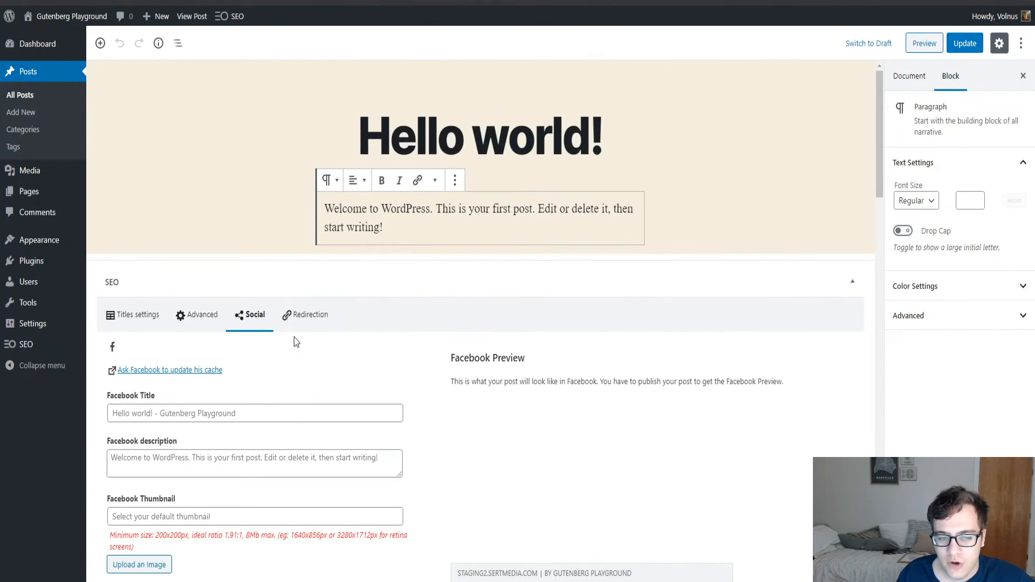
Step: Enable redirection for the Hello world! post and set the redirection type to 410 Gone
{"action": "left_click", "coordinate": [320, 318]}
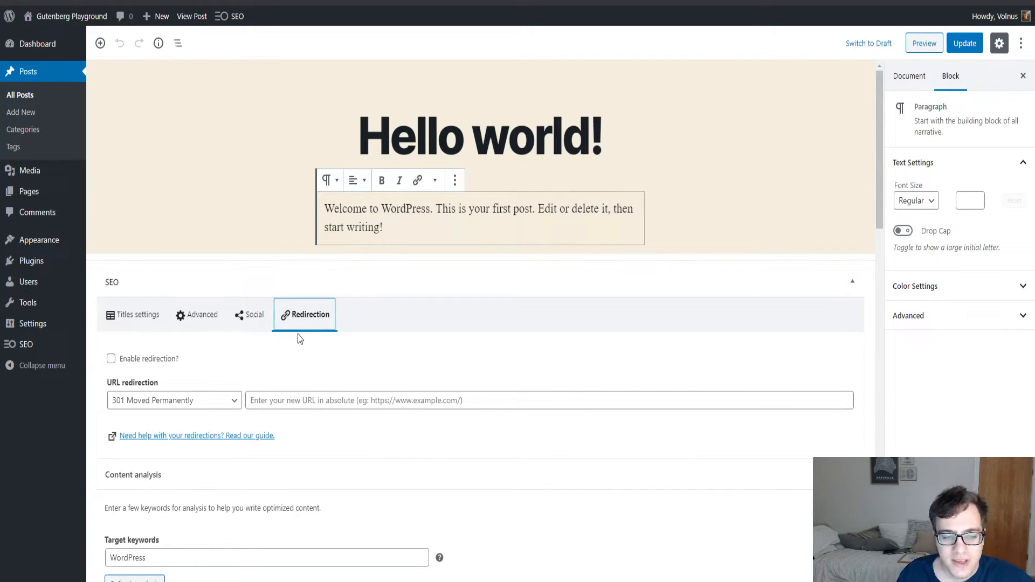
{"action": "double_click", "coordinate": [161, 359]}
{"action": "left_click", "coordinate": [160, 358]}
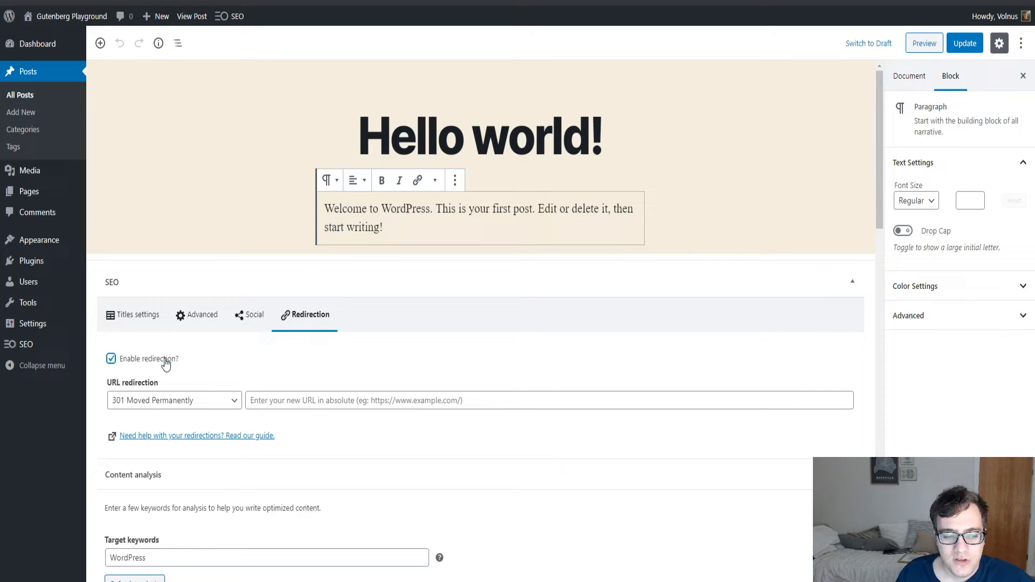
{"action": "left_click", "coordinate": [234, 401]}
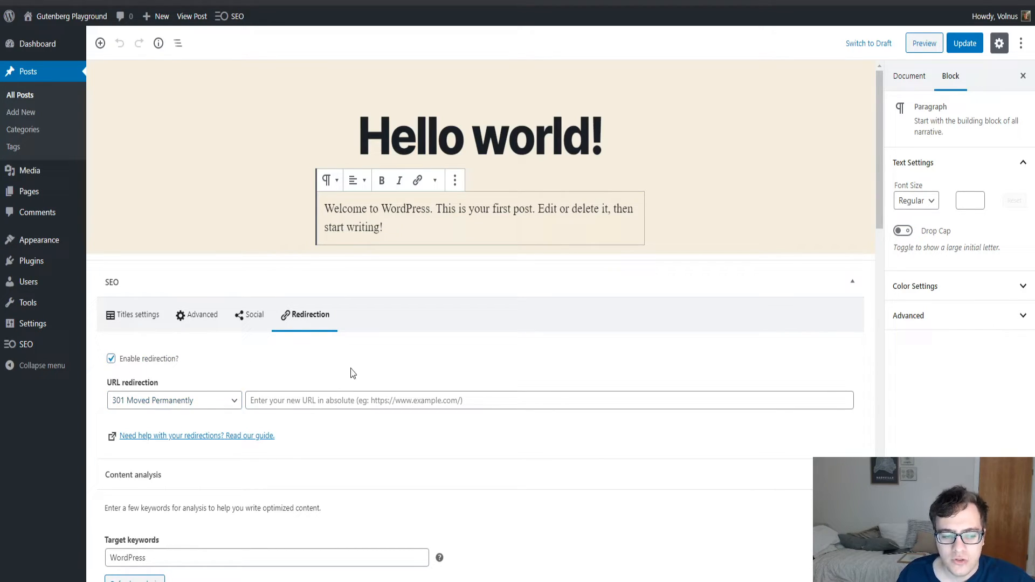
{"action": "left_click", "coordinate": [325, 401]}
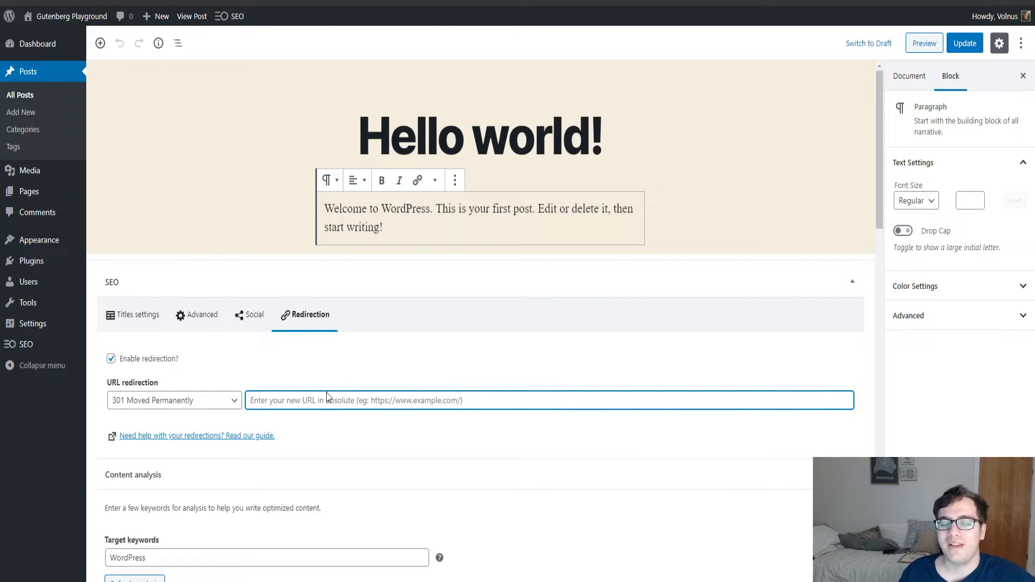
{"action": "left_click", "coordinate": [193, 409]}
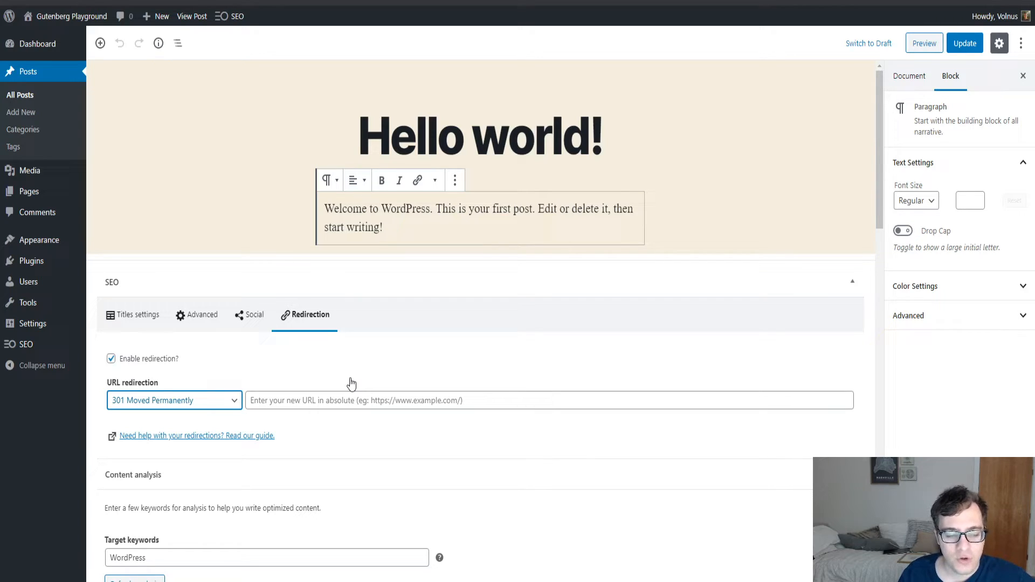
{"action": "left_click", "coordinate": [224, 454]}
{"action": "left_click", "coordinate": [358, 399]}
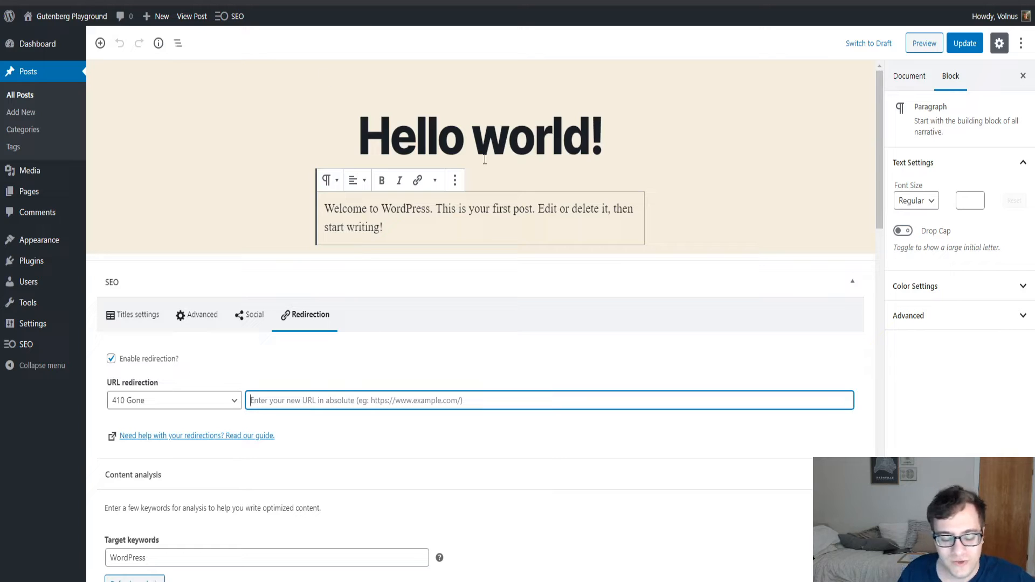
{"action": "scroll", "coordinate": [524, 296], "scroll_direction": "down", "scroll_amount": 3}
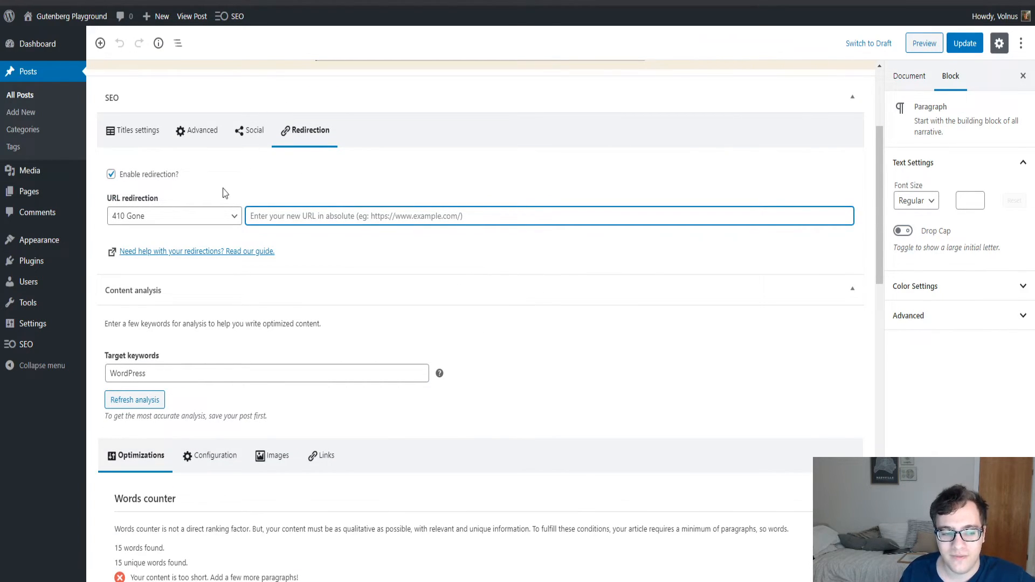
{"action": "mouse_move", "coordinate": [33, 345]}
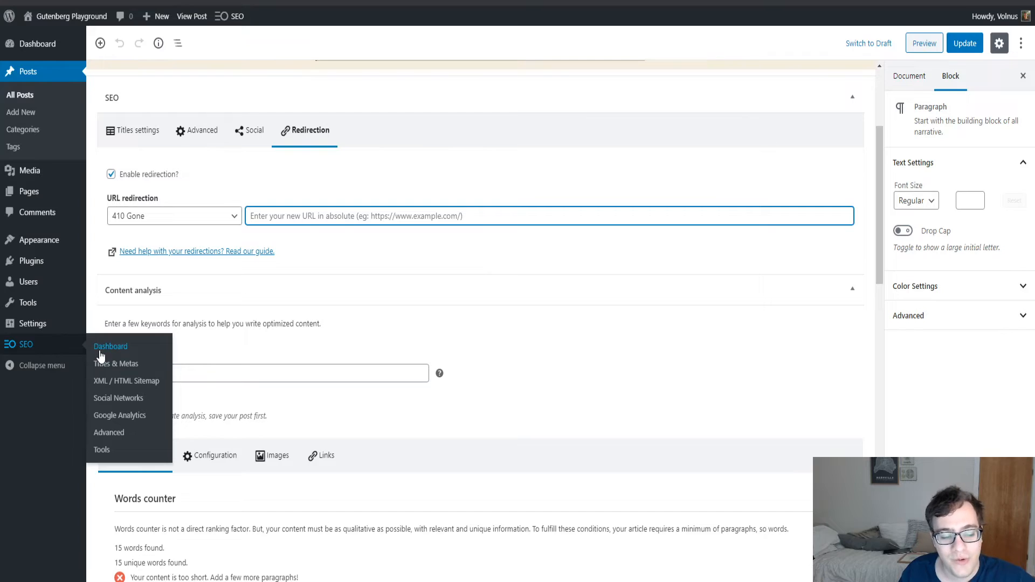
{"action": "mouse_move", "coordinate": [31, 309]}
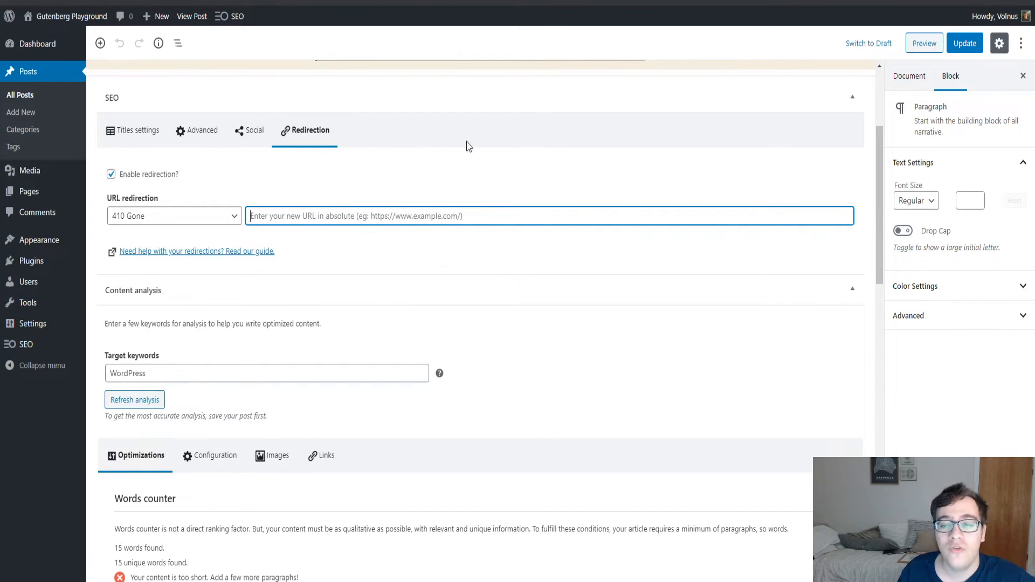
Step: Collapse the SEO settings box and examine the content analysis optimization checks from the words counter down to the social tags
{"action": "left_click", "coordinate": [791, 94]}
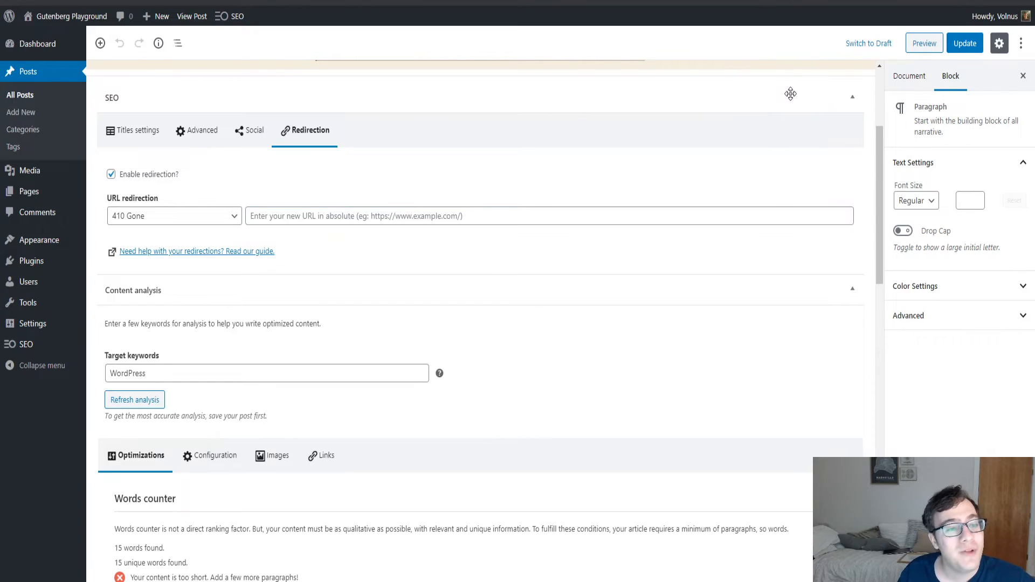
{"action": "left_click", "coordinate": [790, 94]}
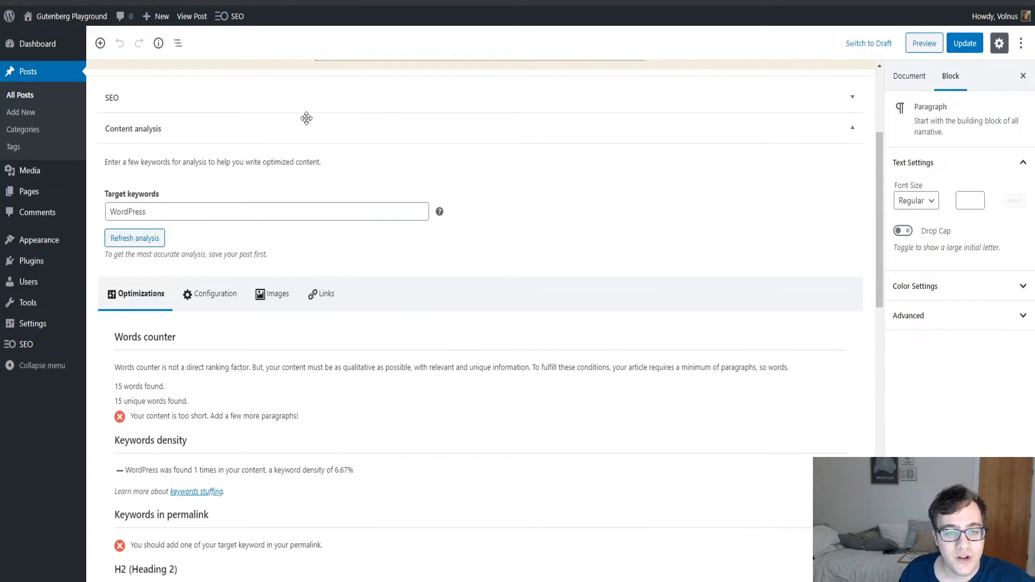
{"action": "scroll", "coordinate": [321, 172], "scroll_direction": "down", "scroll_amount": 1}
{"action": "scroll", "coordinate": [321, 172], "scroll_direction": "down", "scroll_amount": 6}
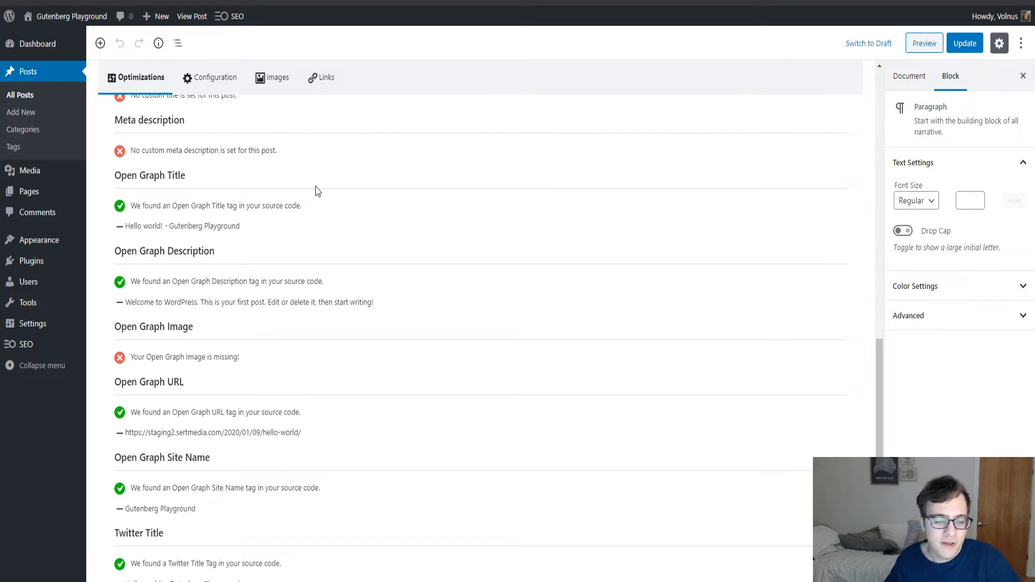
{"action": "scroll", "coordinate": [273, 236], "scroll_direction": "down", "scroll_amount": 3}
{"action": "scroll", "coordinate": [269, 237], "scroll_direction": "up", "scroll_amount": 9}
{"action": "scroll", "coordinate": [275, 223], "scroll_direction": "up", "scroll_amount": 3}
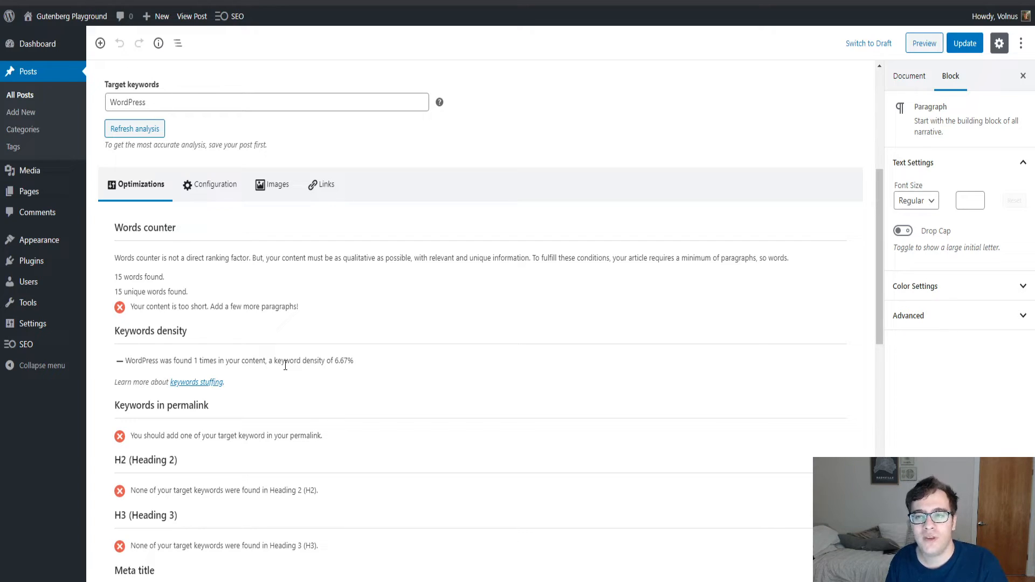
Step: Compare the post's text with the keyword density, permalink and Heading 2 checks in the content analysis
{"action": "scroll", "coordinate": [286, 365], "scroll_direction": "down", "scroll_amount": 1}
{"action": "scroll", "coordinate": [363, 319], "scroll_direction": "up", "scroll_amount": 6}
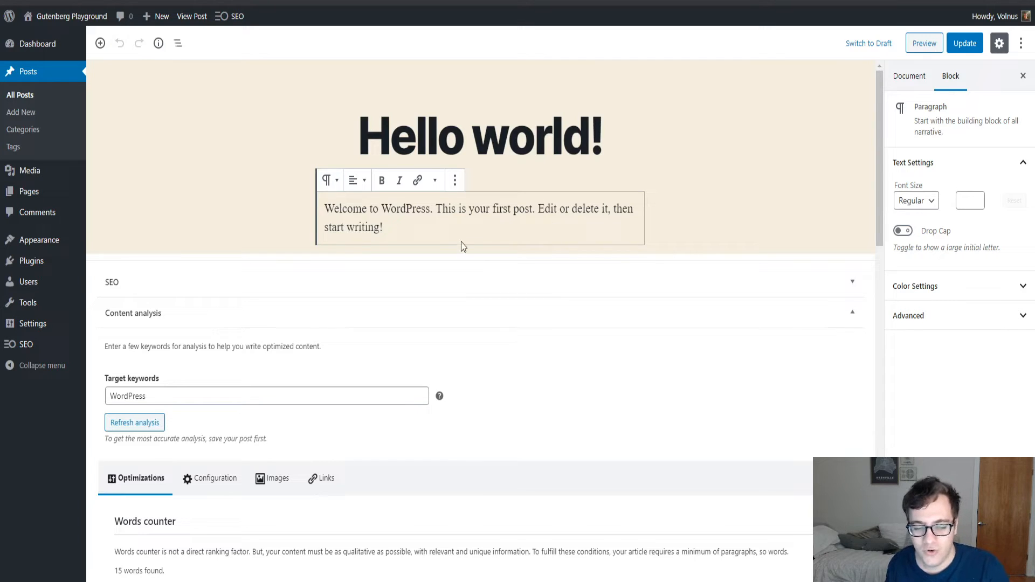
{"action": "scroll", "coordinate": [400, 261], "scroll_direction": "down", "scroll_amount": 9}
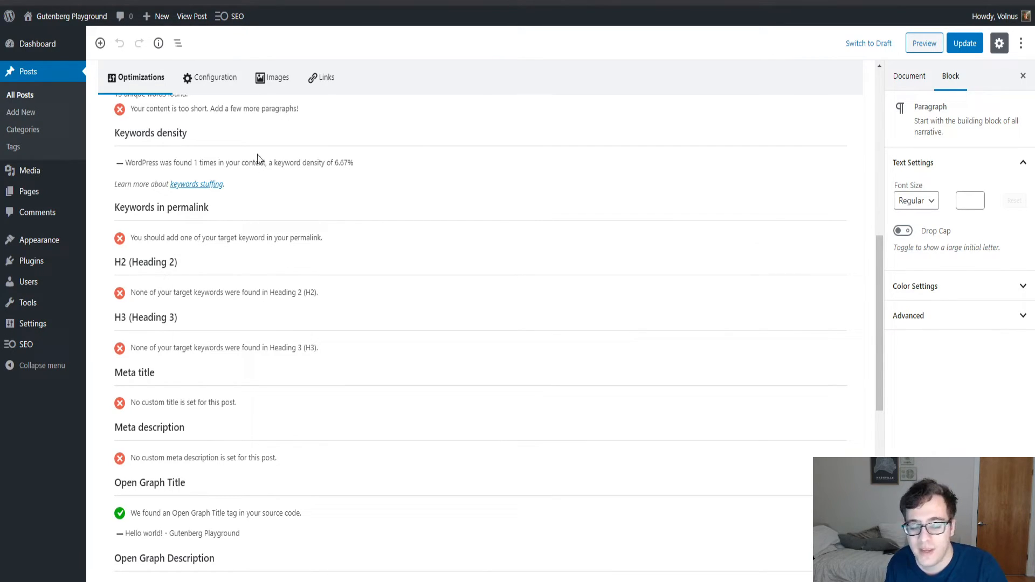
{"action": "scroll", "coordinate": [305, 299], "scroll_direction": "down", "scroll_amount": 1}
{"action": "scroll", "coordinate": [305, 299], "scroll_direction": "down", "scroll_amount": 1}
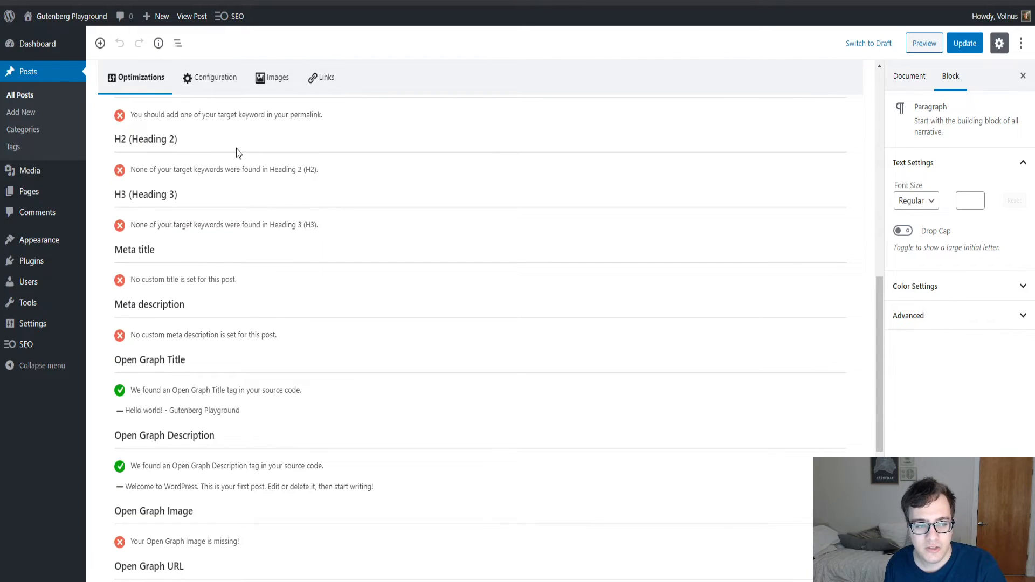
{"action": "triple_click", "coordinate": [208, 169]}
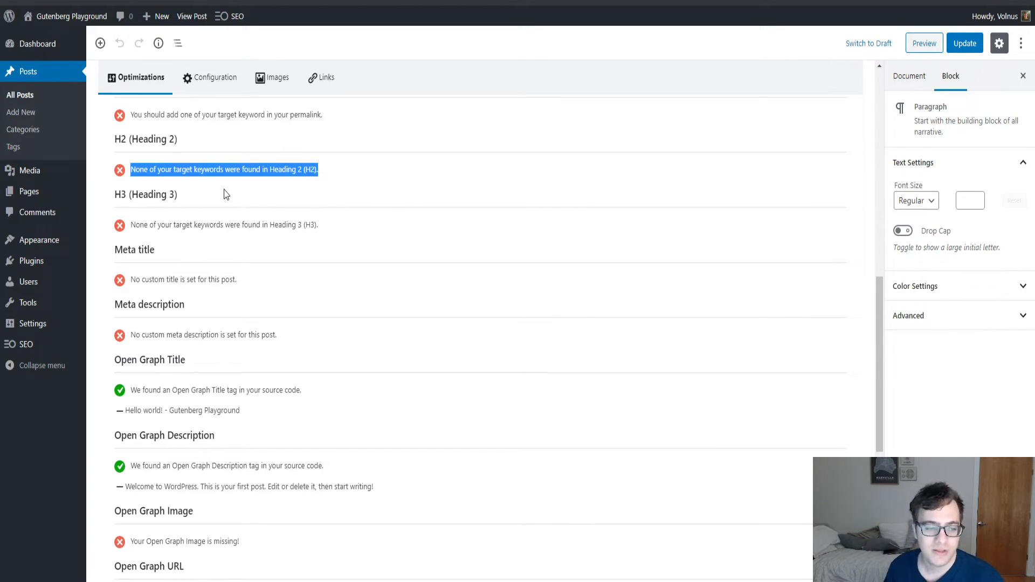
Step: Refresh the content analysis for the target keyword WordPress and check the meta title result
{"action": "scroll", "coordinate": [225, 194], "scroll_direction": "up", "scroll_amount": 10}
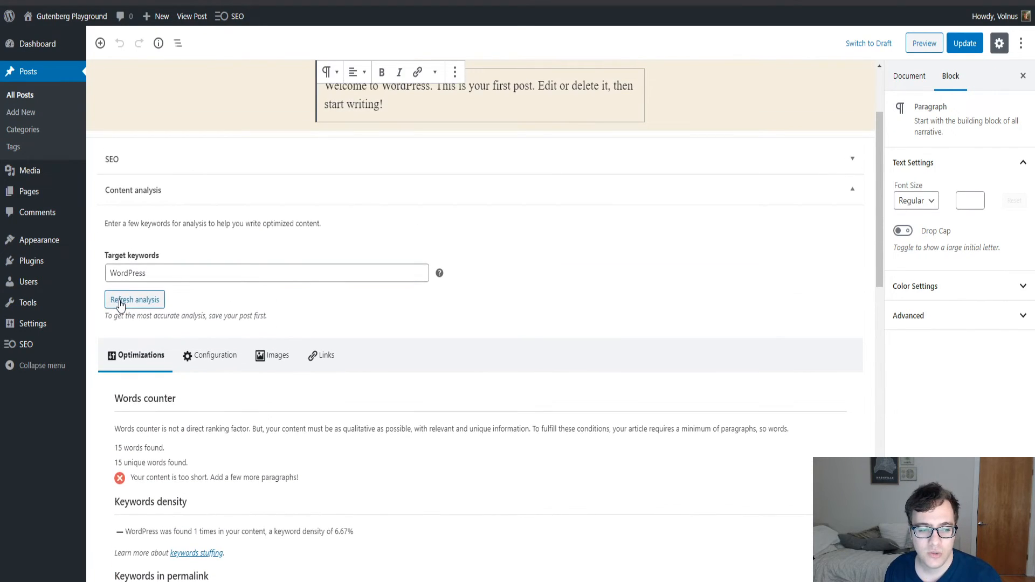
{"action": "scroll", "coordinate": [453, 328], "scroll_direction": "down", "scroll_amount": 8}
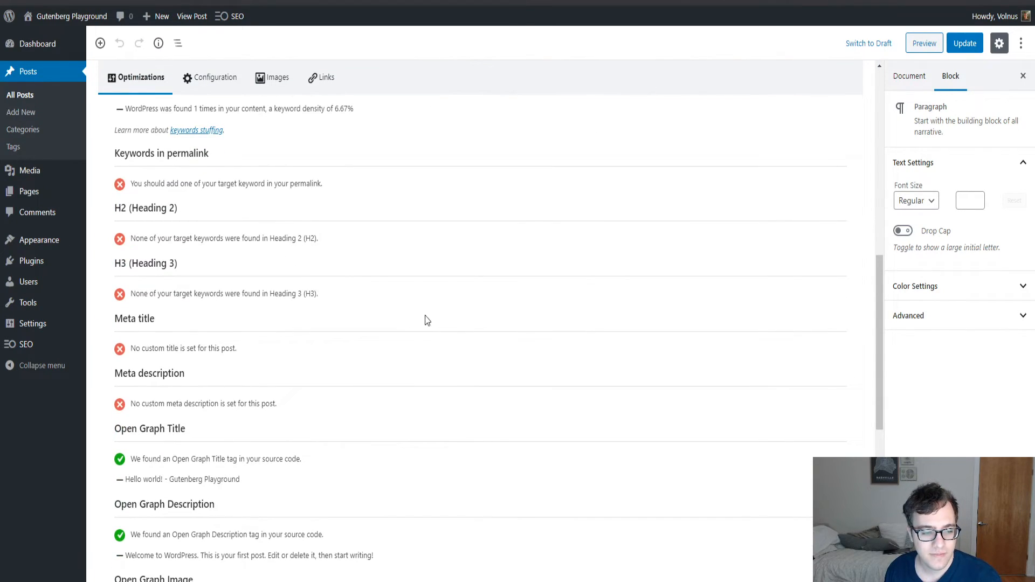
{"action": "triple_click", "coordinate": [193, 350]}
{"action": "scroll", "coordinate": [224, 265], "scroll_direction": "up", "scroll_amount": 8}
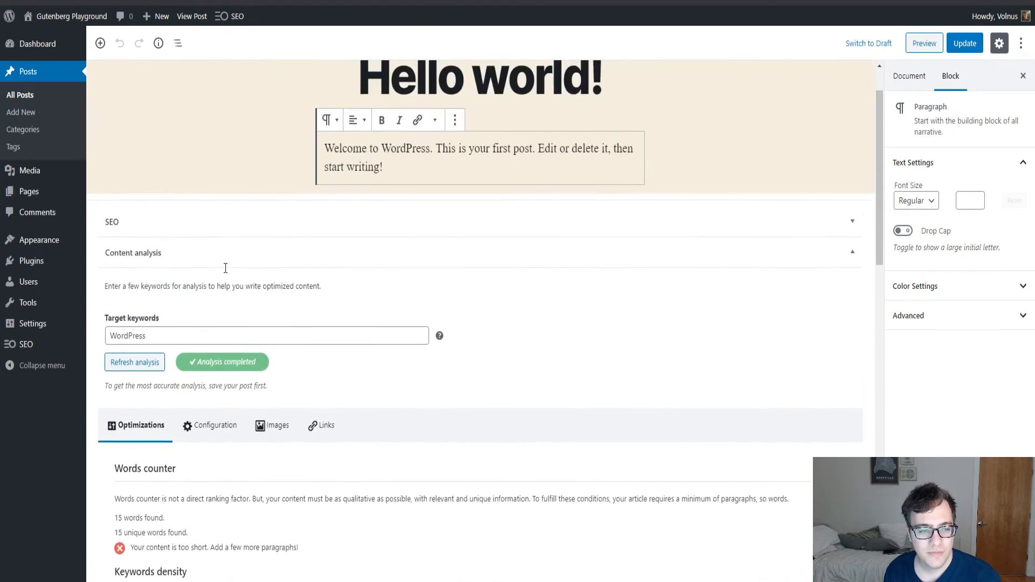
Step: Reopen the SEO titles settings and compare the custom title and meta description with the content analysis checks
{"action": "left_click", "coordinate": [152, 293]}
{"action": "left_click", "coordinate": [133, 319]}
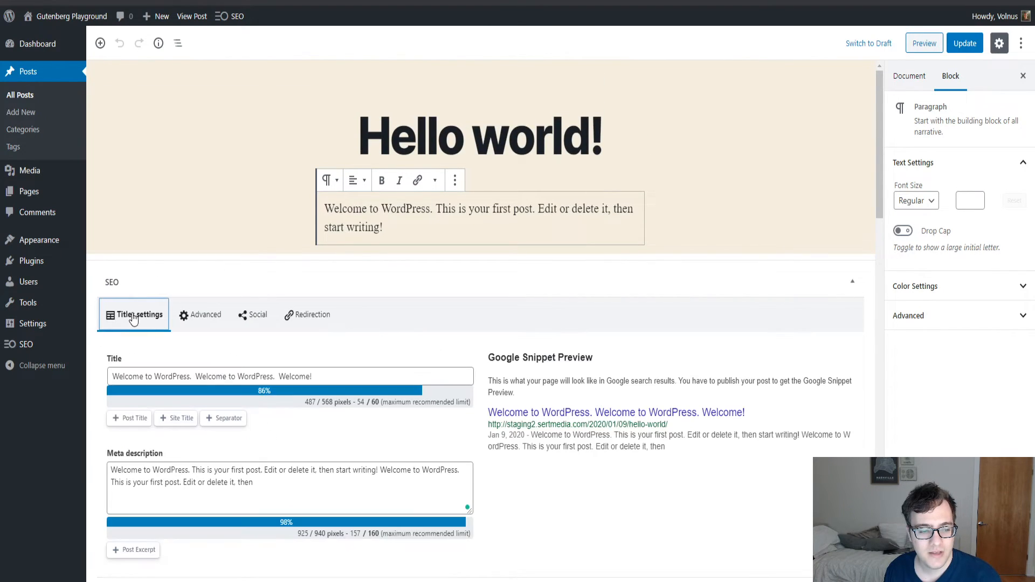
{"action": "scroll", "coordinate": [229, 322], "scroll_direction": "down", "scroll_amount": 3}
{"action": "scroll", "coordinate": [229, 322], "scroll_direction": "down", "scroll_amount": 1}
{"action": "scroll", "coordinate": [340, 273], "scroll_direction": "down", "scroll_amount": 11}
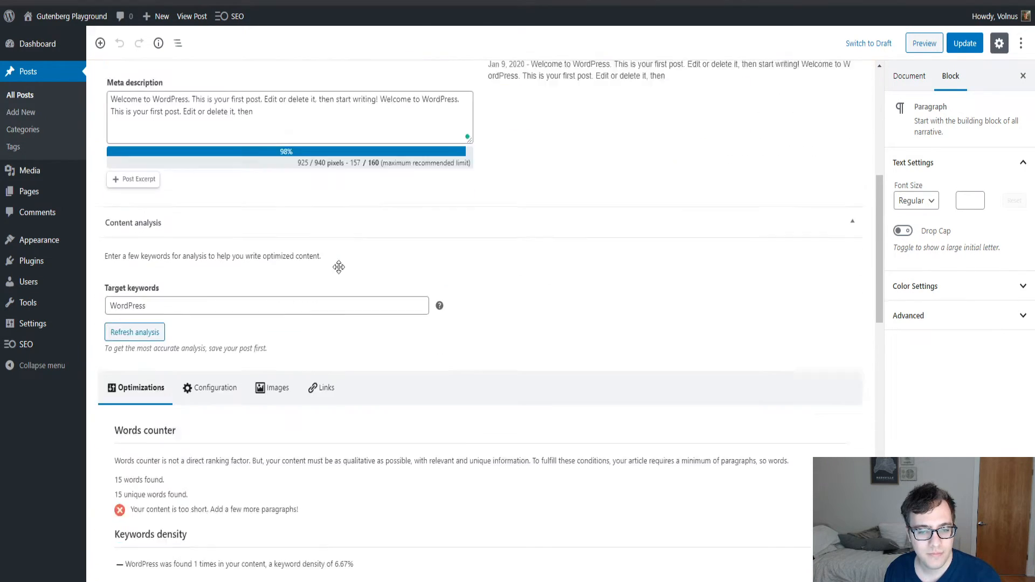
{"action": "triple_click", "coordinate": [243, 368]}
{"action": "scroll", "coordinate": [306, 294], "scroll_direction": "up", "scroll_amount": 4}
{"action": "scroll", "coordinate": [306, 295], "scroll_direction": "up", "scroll_amount": 5}
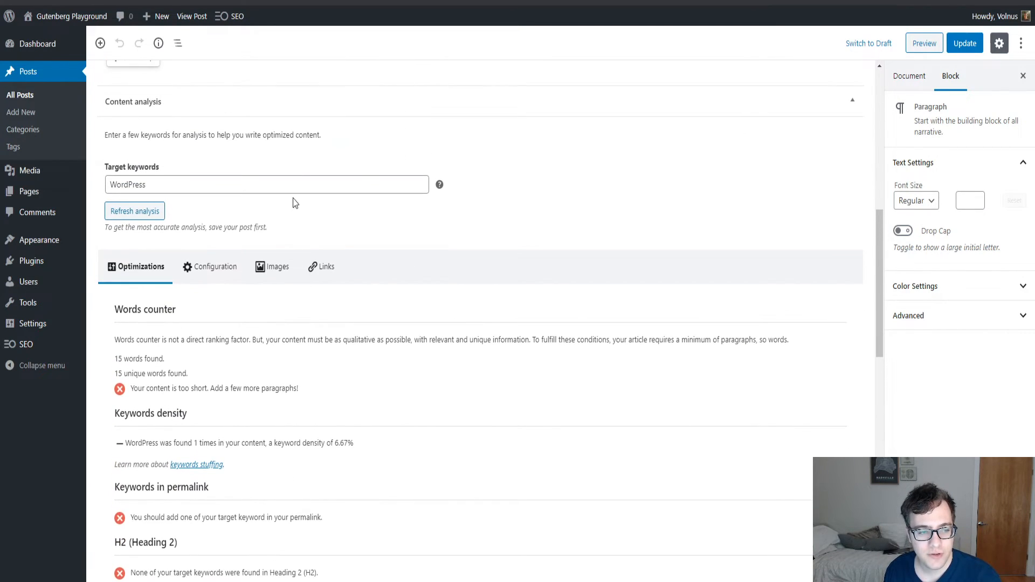
Step: Examine the Open Graph and Twitter title, description and image checks in the content analysis
{"action": "scroll", "coordinate": [303, 268], "scroll_direction": "down", "scroll_amount": 11}
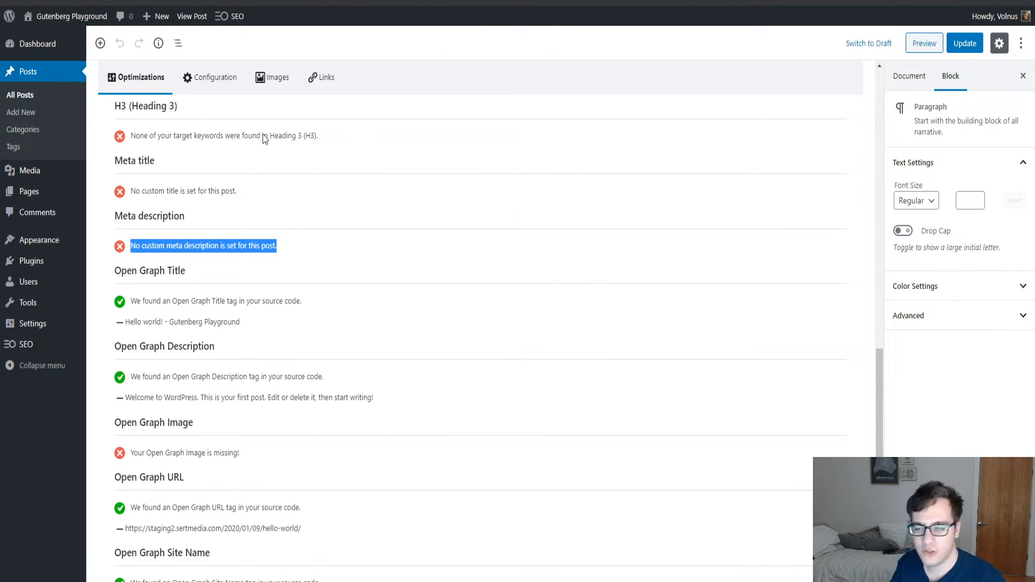
{"action": "scroll", "coordinate": [330, 474], "scroll_direction": "down", "scroll_amount": 2}
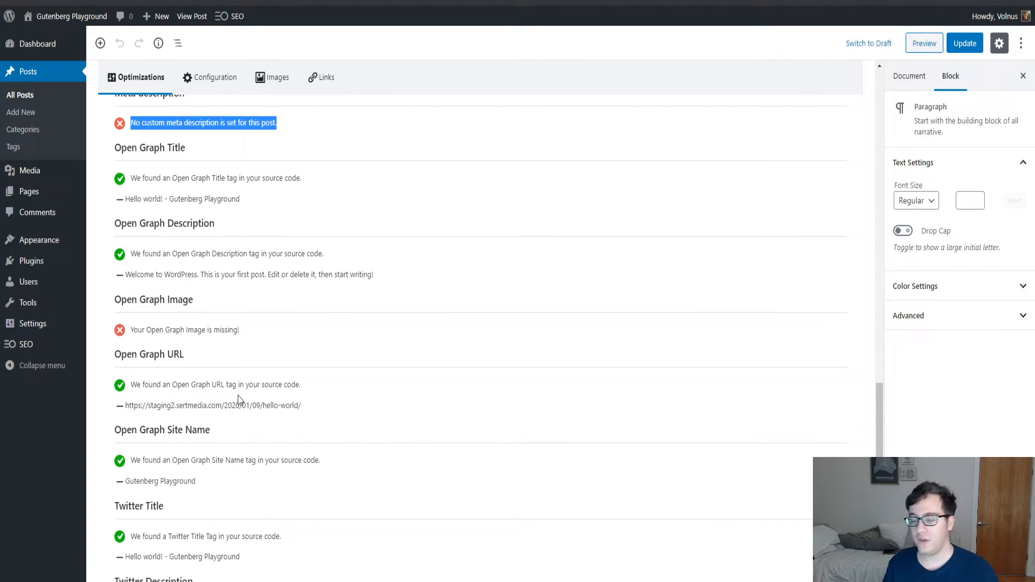
{"action": "scroll", "coordinate": [354, 383], "scroll_direction": "down", "scroll_amount": 1}
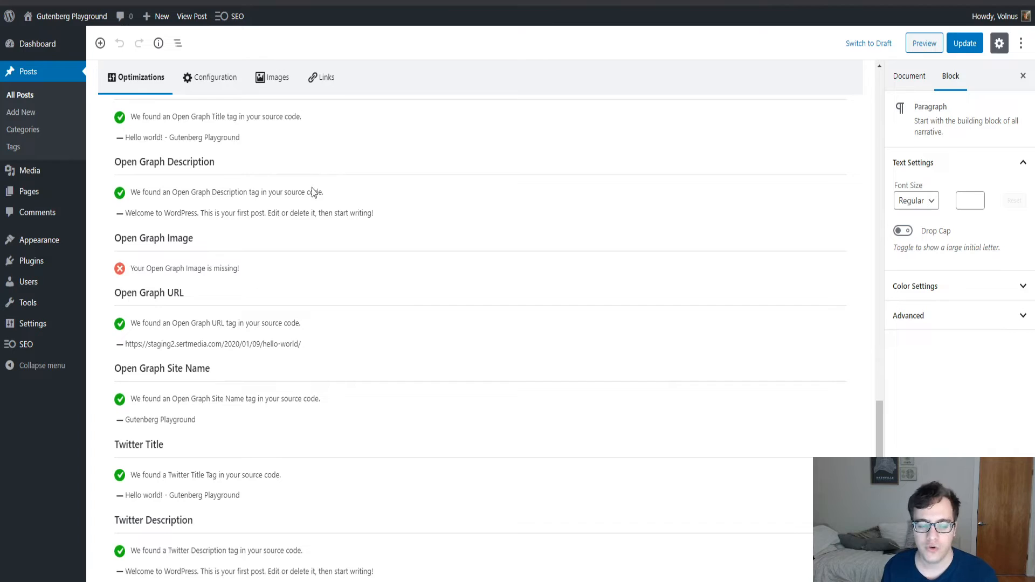
{"action": "scroll", "coordinate": [412, 494], "scroll_direction": "down", "scroll_amount": 2}
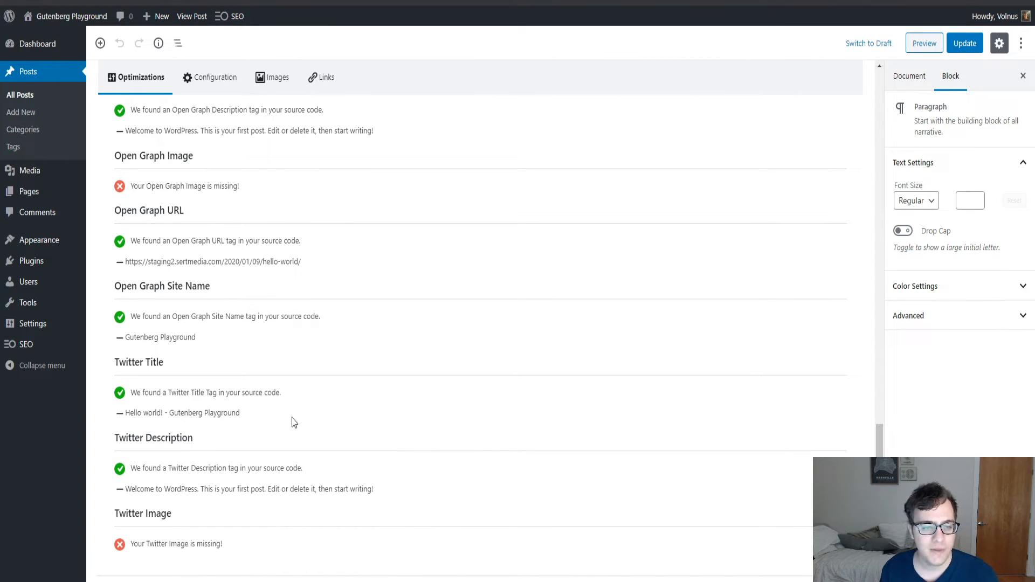
{"action": "scroll", "coordinate": [324, 401], "scroll_direction": "up", "scroll_amount": 6}
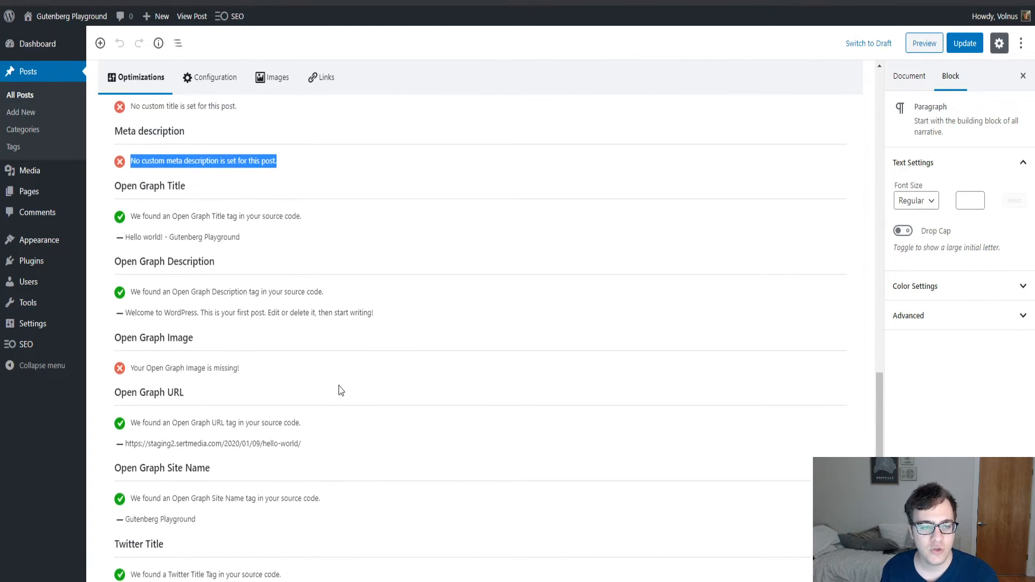
Step: Compare the robots checks in the content analysis configuration with the post's advanced SEO options
{"action": "left_click", "coordinate": [200, 78]}
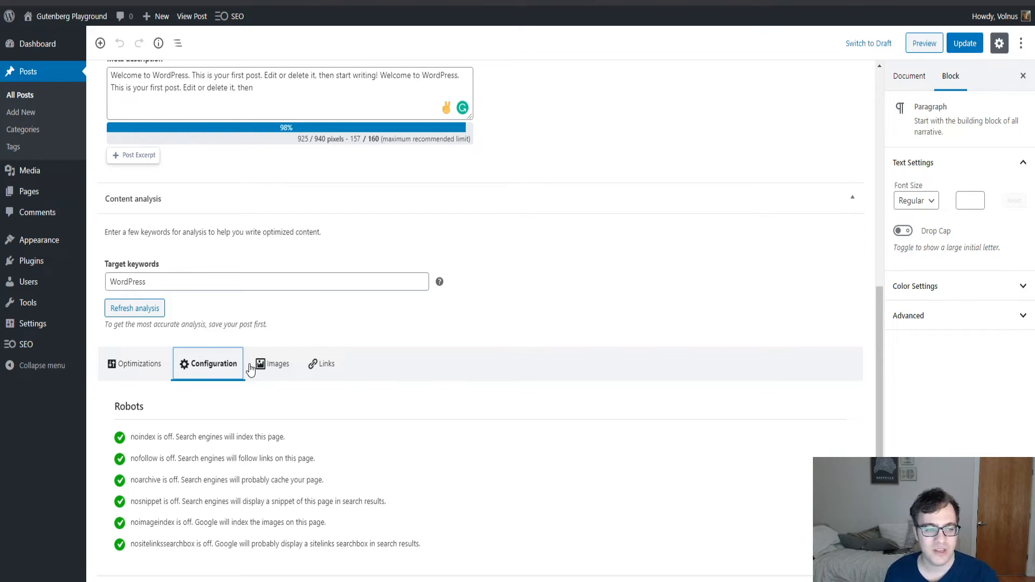
{"action": "scroll", "coordinate": [250, 370], "scroll_direction": "up", "scroll_amount": 3}
{"action": "left_click", "coordinate": [207, 168]}
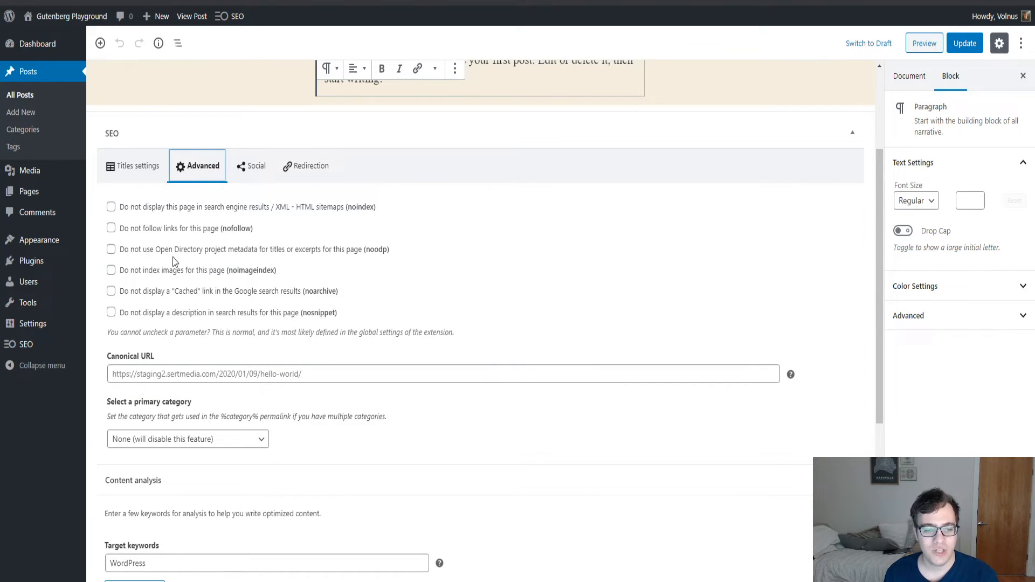
{"action": "scroll", "coordinate": [173, 264], "scroll_direction": "down", "scroll_amount": 5}
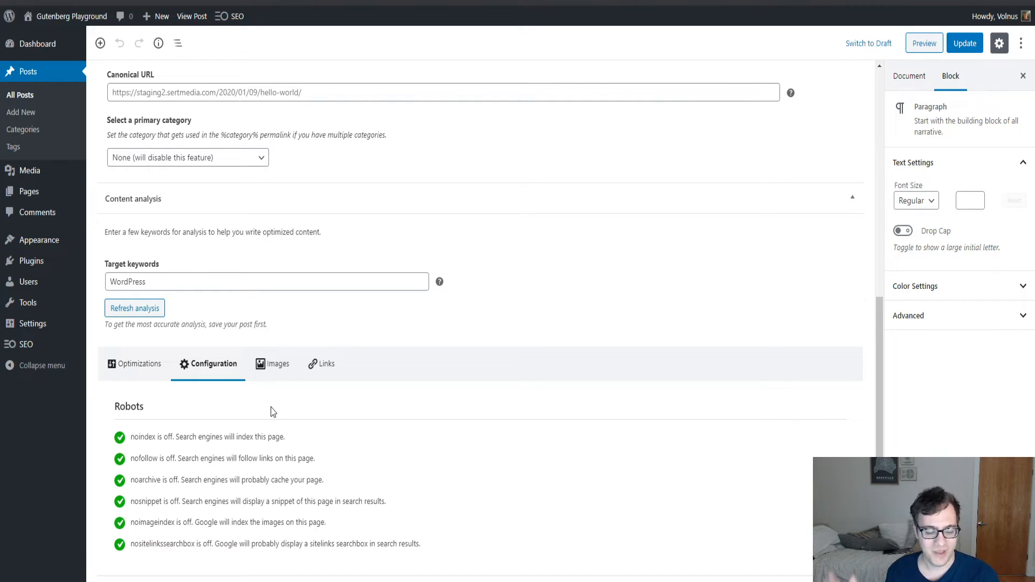
Step: Examine the image alternative text check and locate the flagged image on the published Hello world! post
{"action": "left_click", "coordinate": [277, 363]}
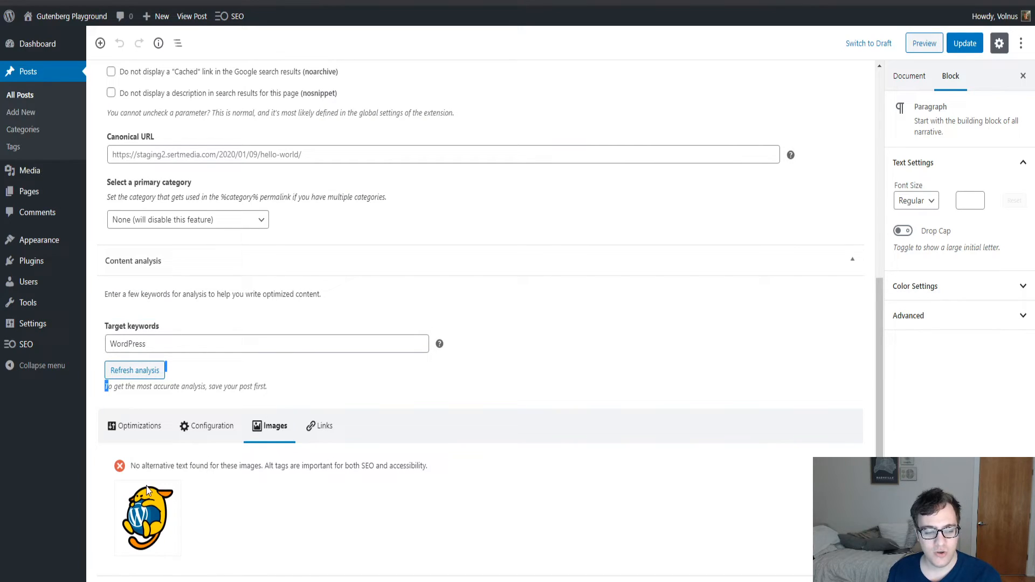
{"action": "left_click_drag", "start_coordinate": [160, 462], "coordinate": [307, 497]}
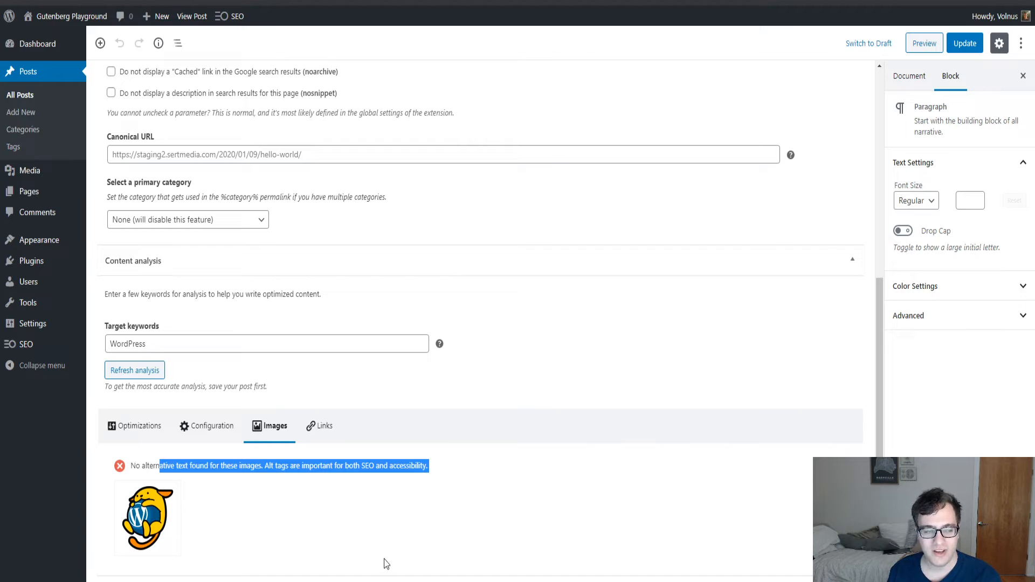
{"action": "left_click", "coordinate": [194, 17]}
{"action": "scroll", "coordinate": [185, 178], "scroll_direction": "down", "scroll_amount": 7}
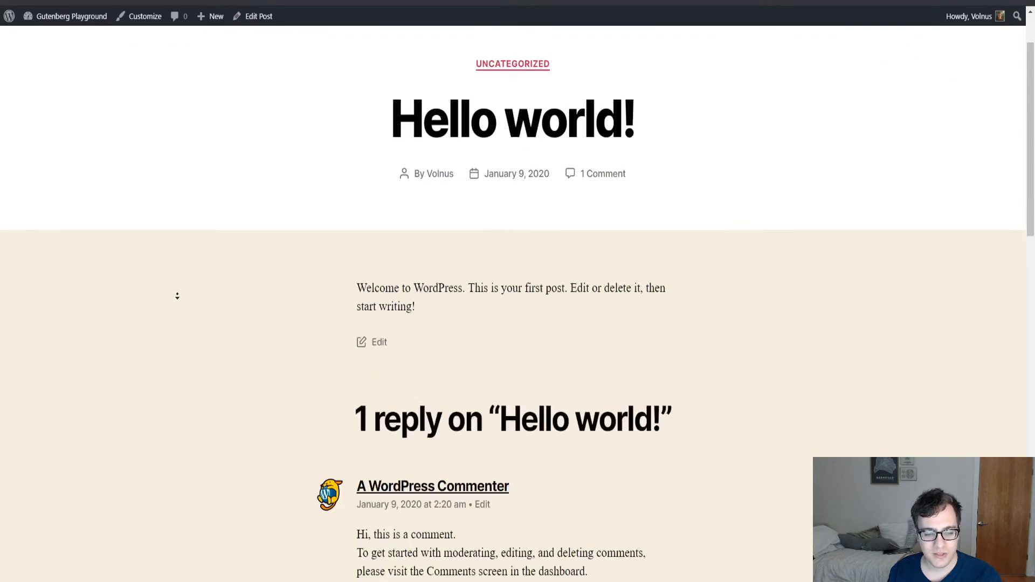
{"action": "left_click", "coordinate": [145, 2]}
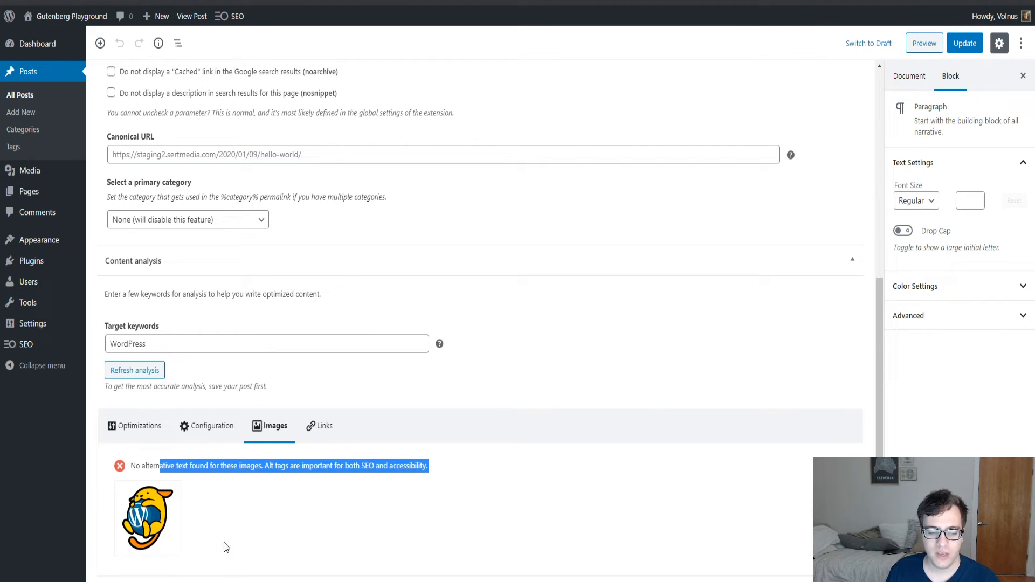
{"action": "left_click", "coordinate": [247, 2]}
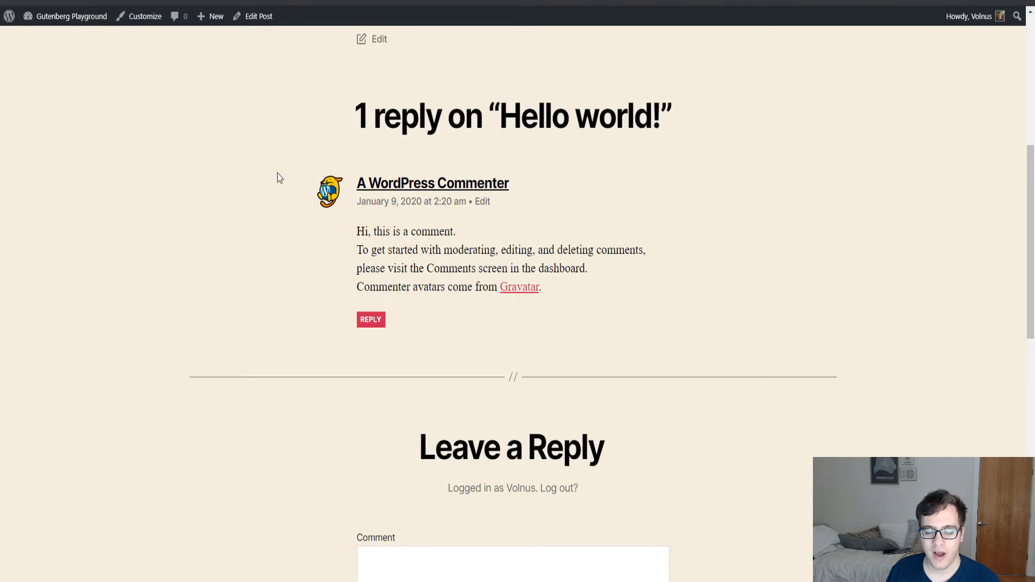
{"action": "left_click", "coordinate": [130, 3]}
Step: Examine the nofollow and outbound link results in the content analysis
{"action": "left_click", "coordinate": [321, 425]}
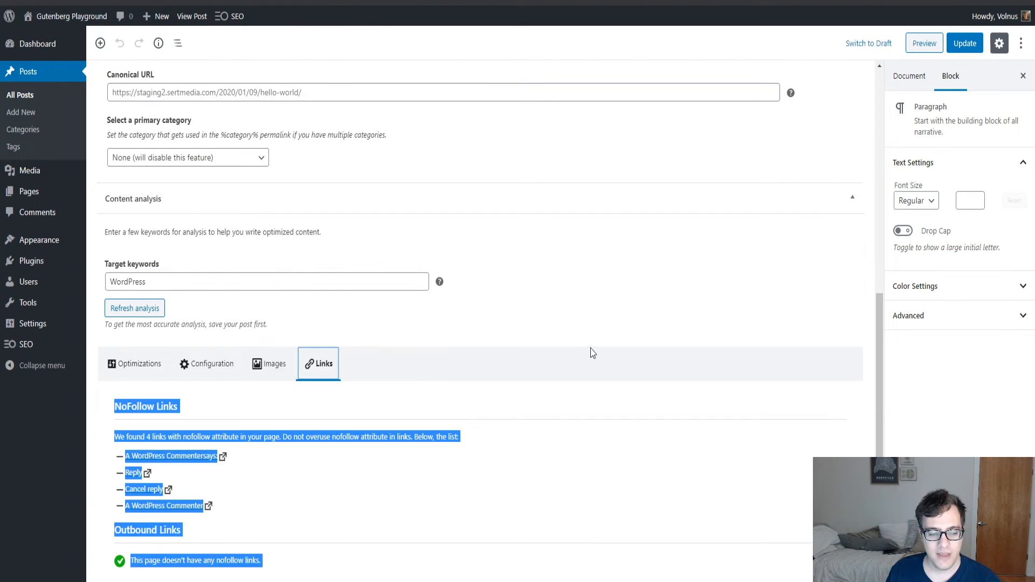
{"action": "scroll", "coordinate": [590, 353], "scroll_direction": "down", "scroll_amount": 1}
{"action": "left_click", "coordinate": [496, 511]}
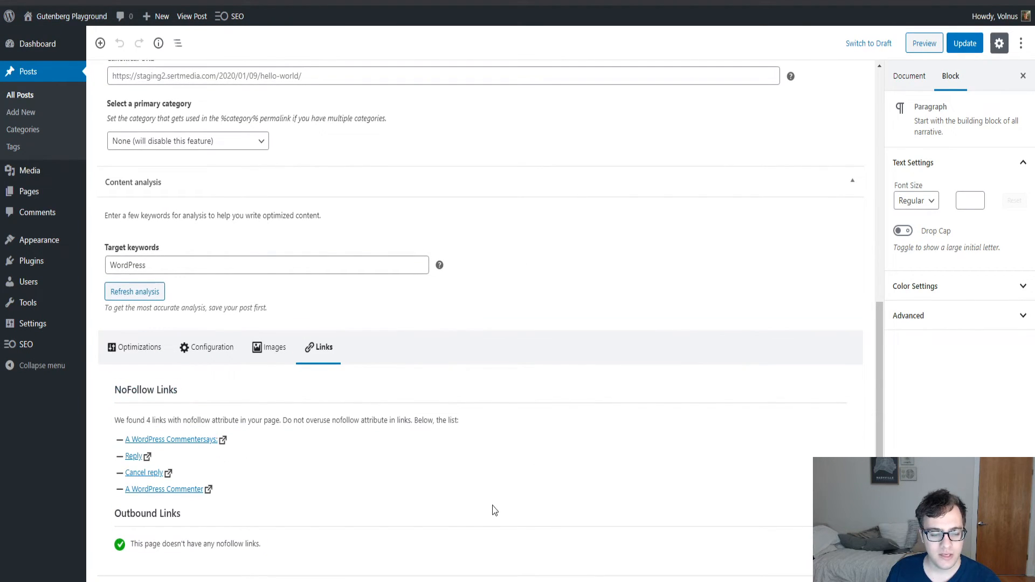
{"action": "triple_click", "coordinate": [275, 541]}
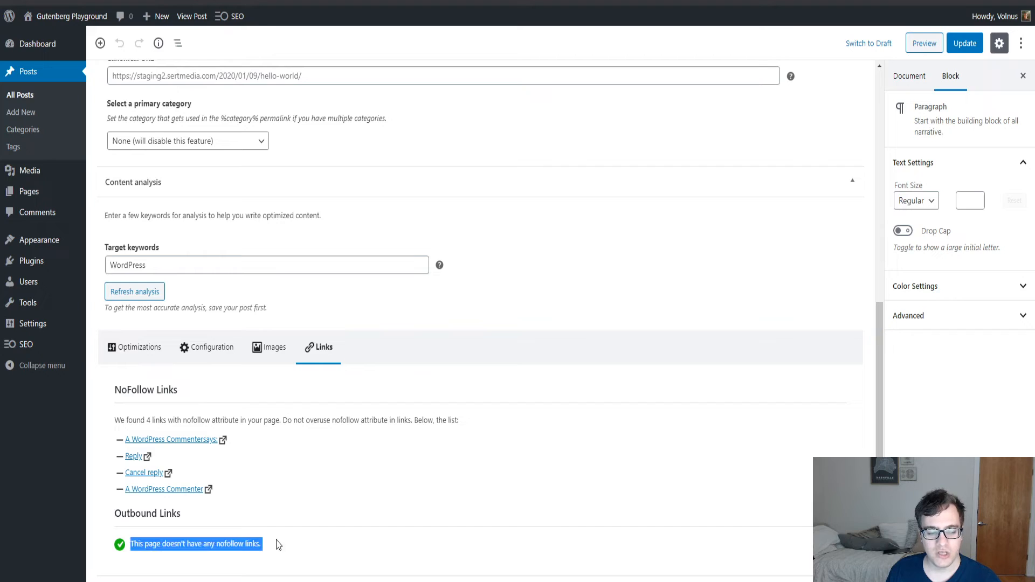
{"action": "left_click", "coordinate": [288, 547]}
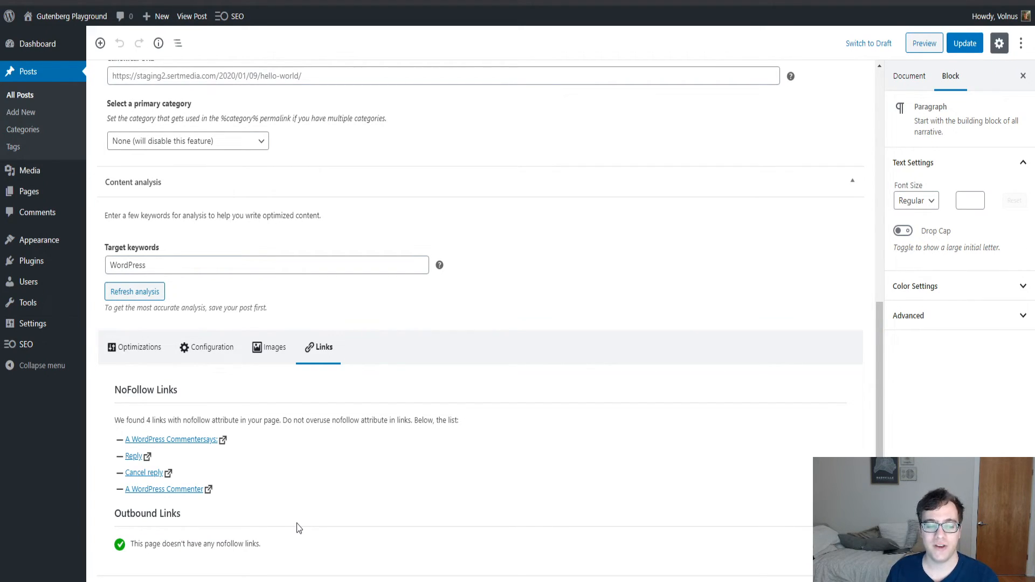
{"action": "triple_click", "coordinate": [272, 422]}
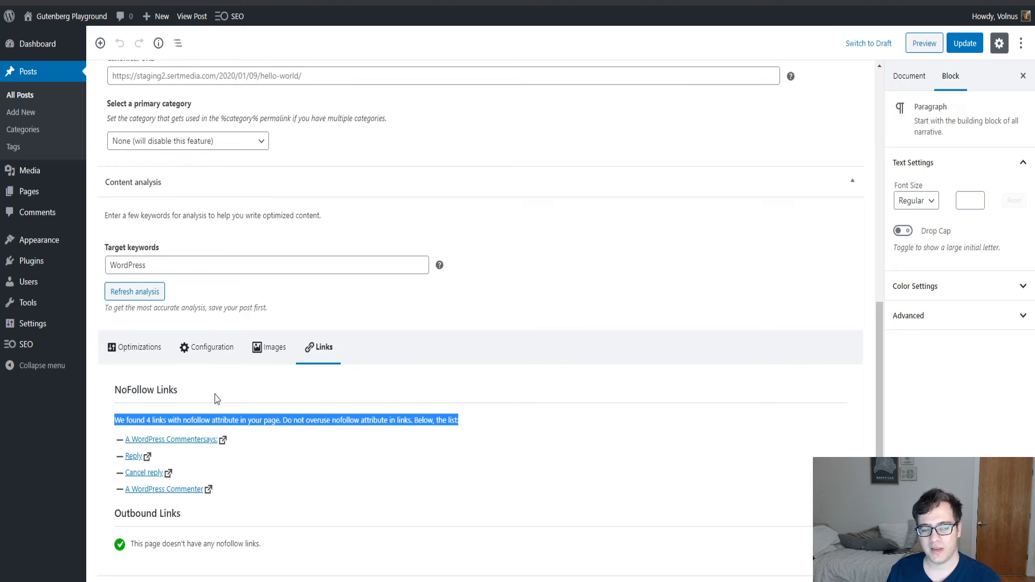
Step: Recheck the robots configuration results and return to the post's SEO title and meta description settings
{"action": "left_click", "coordinate": [214, 348]}
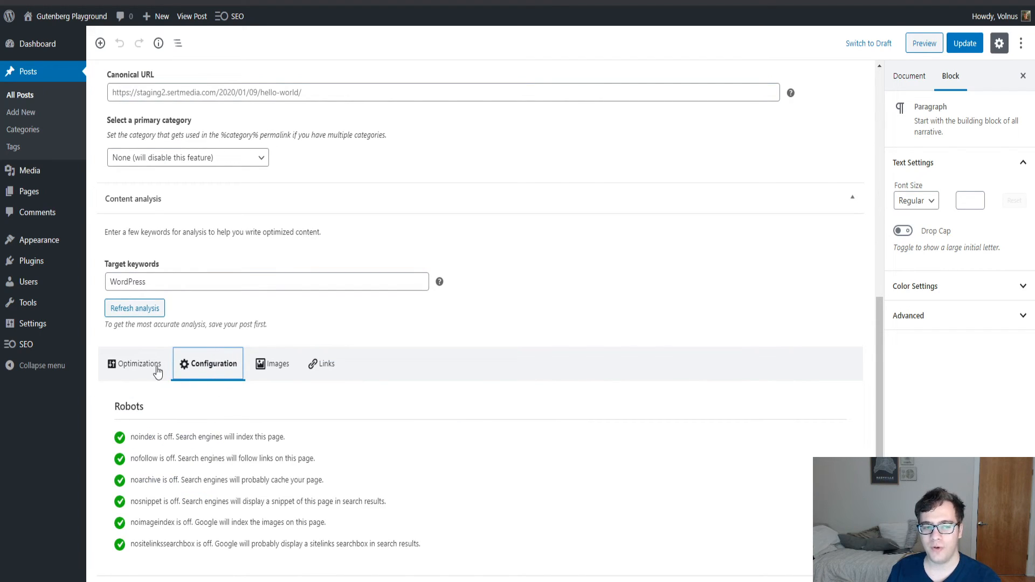
{"action": "scroll", "coordinate": [222, 369], "scroll_direction": "up", "scroll_amount": 8}
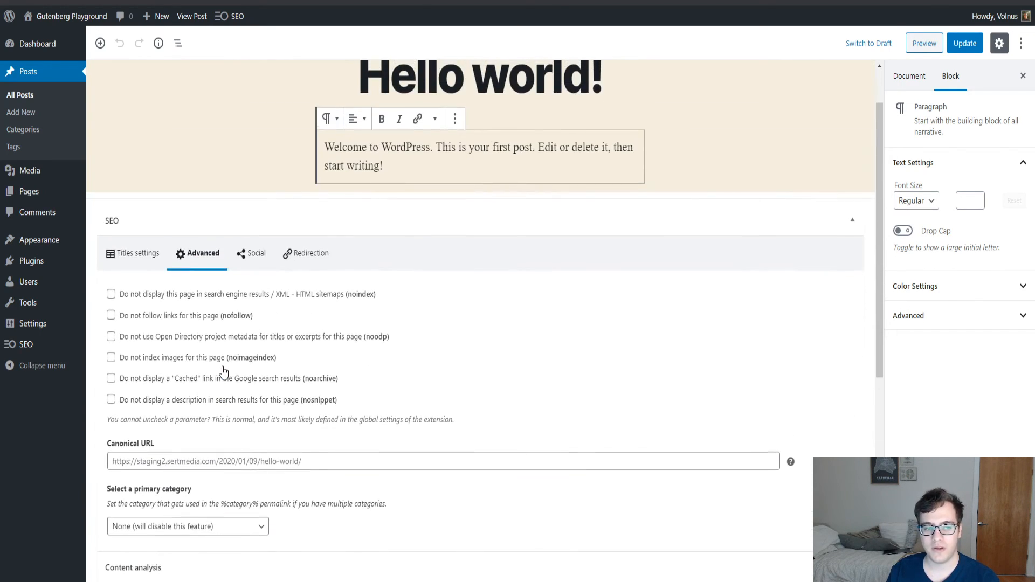
{"action": "left_click", "coordinate": [143, 315]}
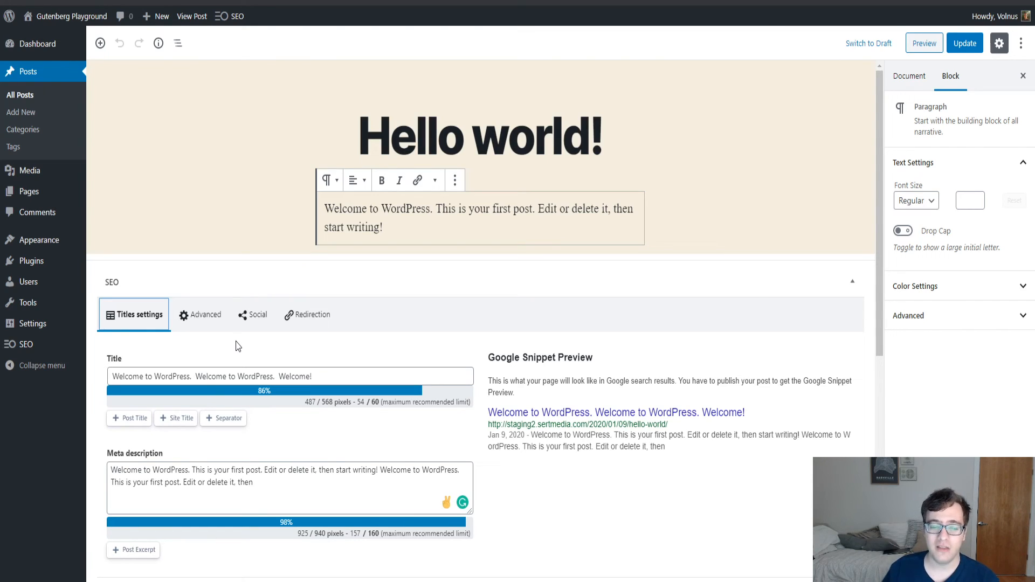
Step: Examine the optimization checks for the keyword, headings, meta title and meta description in the content analysis
{"action": "left_click_drag", "start_coordinate": [360, 404], "coordinate": [303, 408]}
{"action": "left_click", "coordinate": [303, 408]}
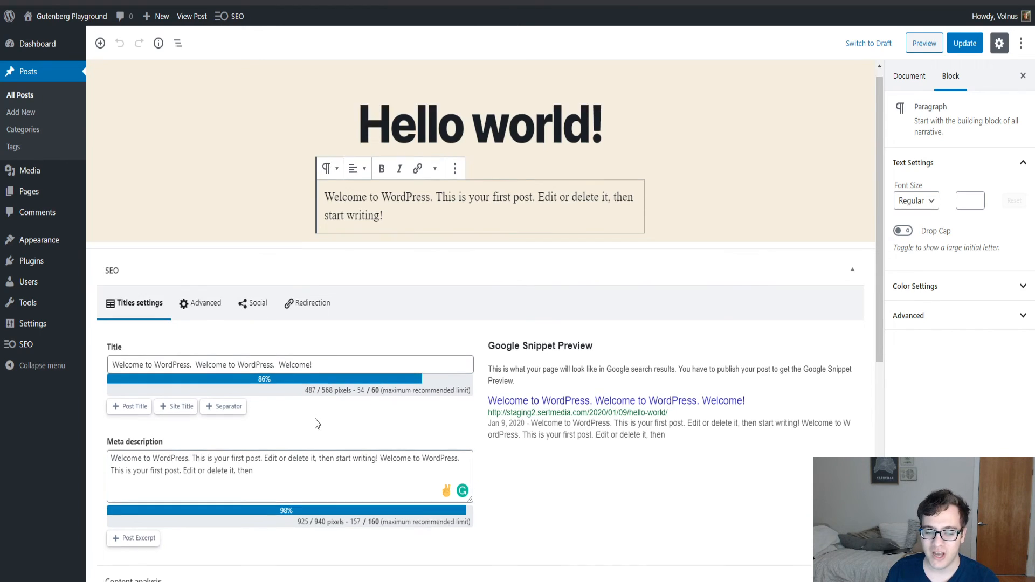
{"action": "scroll", "coordinate": [306, 404], "scroll_direction": "down", "scroll_amount": 7}
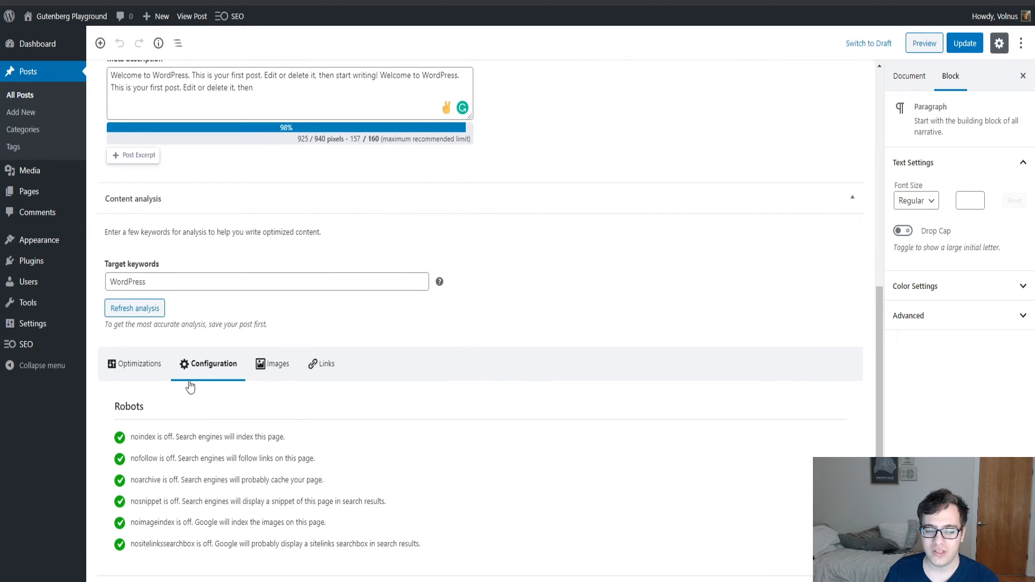
{"action": "left_click", "coordinate": [153, 365]}
{"action": "scroll", "coordinate": [156, 372], "scroll_direction": "down", "scroll_amount": 2}
{"action": "scroll", "coordinate": [156, 377], "scroll_direction": "down", "scroll_amount": 5}
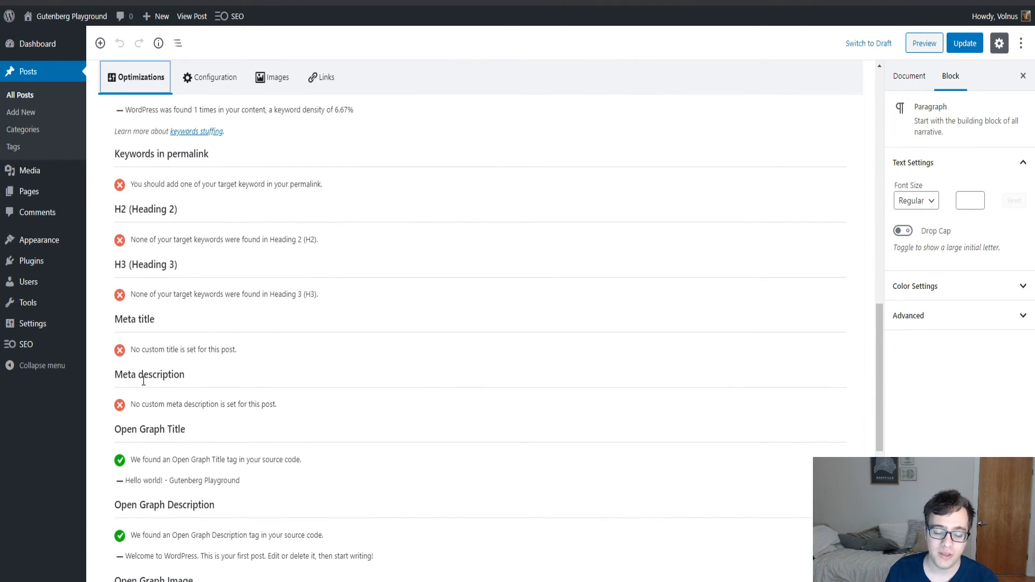
Step: Compare the content analysis robots results with the noindex, nofollow and other options in the post's advanced SEO settings
{"action": "left_click", "coordinate": [231, 79]}
{"action": "left_click_drag", "start_coordinate": [238, 438], "coordinate": [307, 501]}
{"action": "double_click", "coordinate": [352, 501]}
{"action": "left_click", "coordinate": [418, 543]}
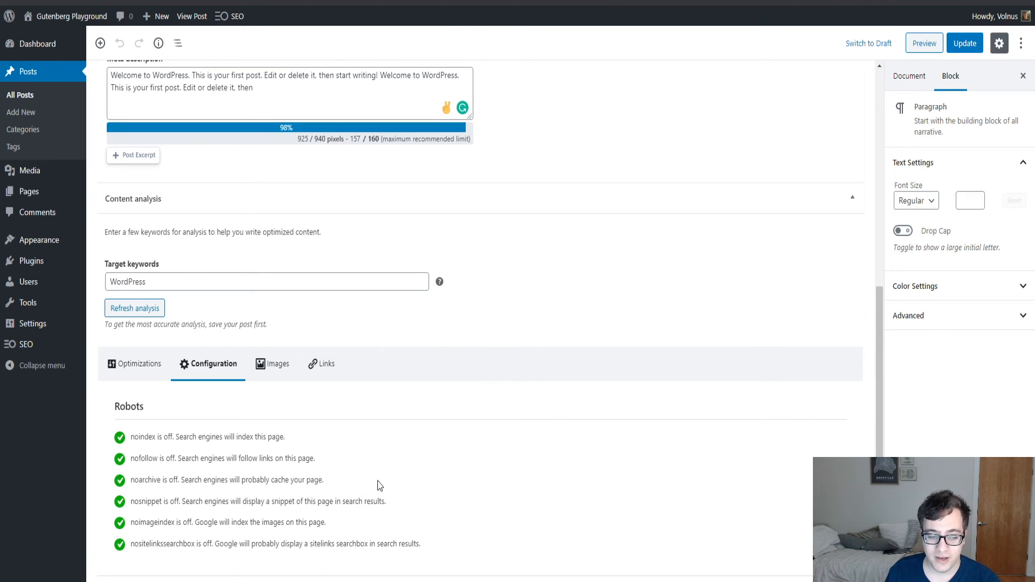
{"action": "scroll", "coordinate": [378, 485], "scroll_direction": "up", "scroll_amount": 5}
{"action": "left_click", "coordinate": [205, 173]}
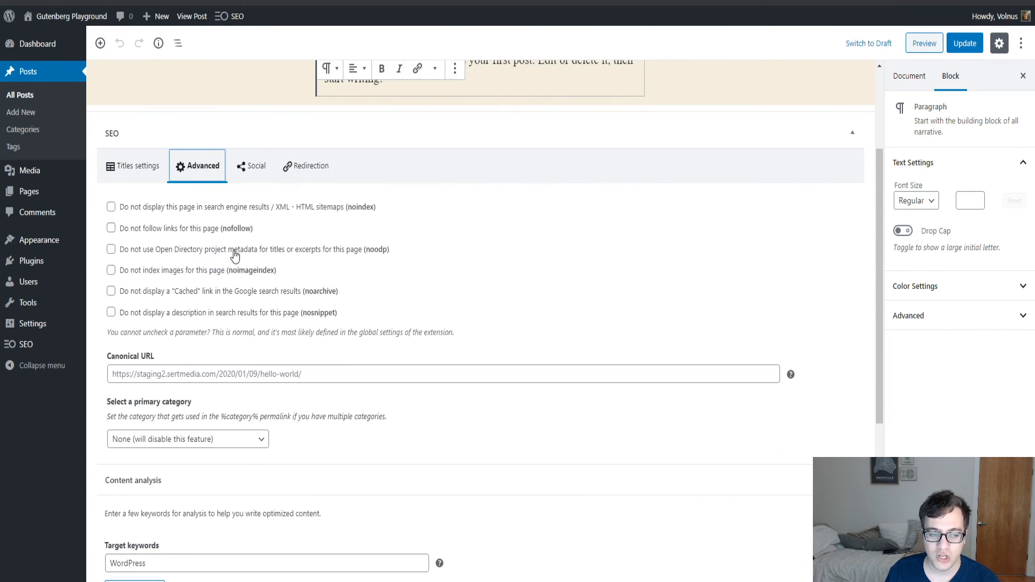
{"action": "scroll", "coordinate": [266, 237], "scroll_direction": "down", "scroll_amount": 5}
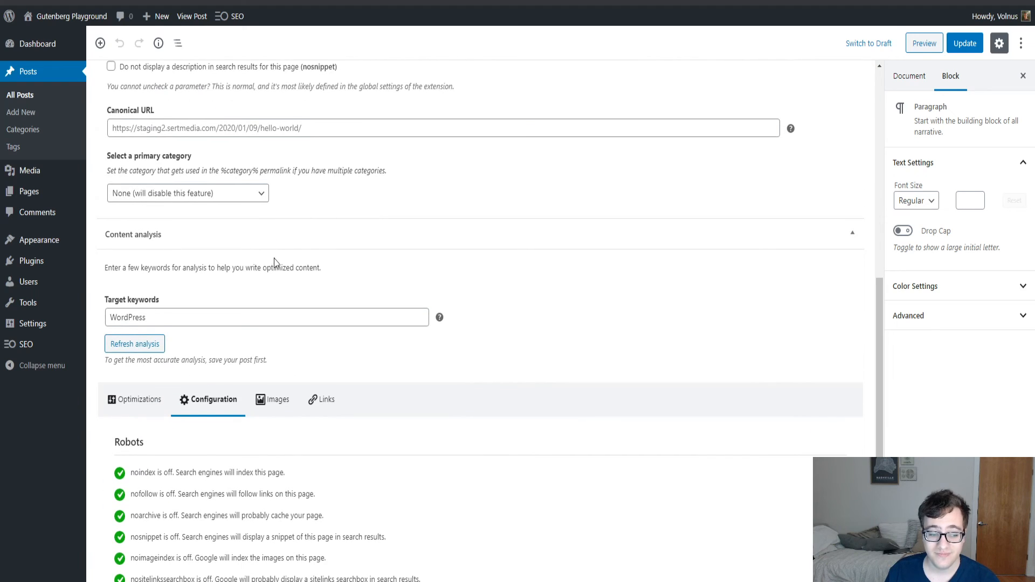
Step: Review the image alternative text check and the nofollow and outbound link results of the content analysis
{"action": "scroll", "coordinate": [281, 270], "scroll_direction": "down", "scroll_amount": 1}
{"action": "left_click", "coordinate": [272, 367]}
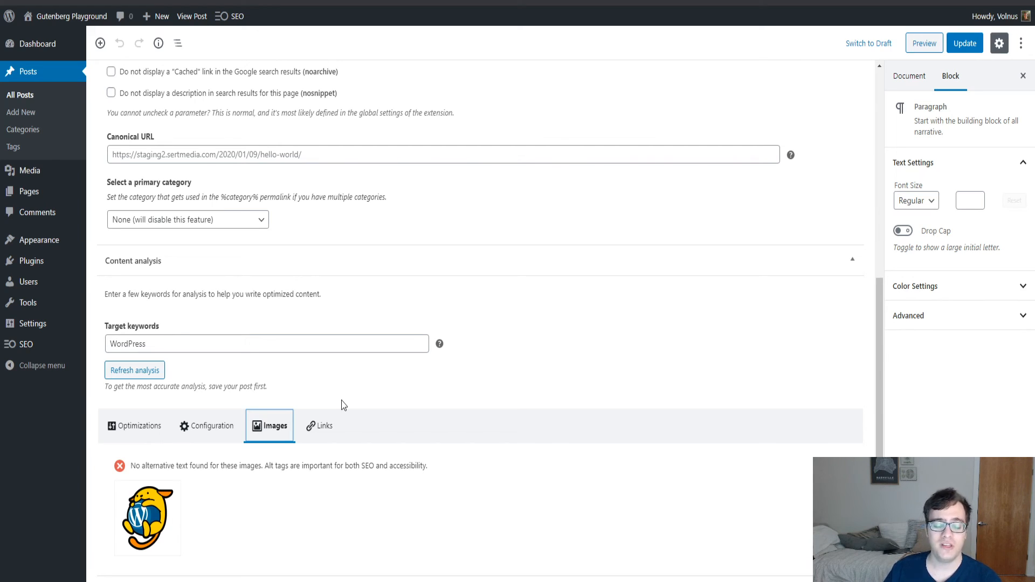
{"action": "left_click", "coordinate": [318, 425]}
{"action": "scroll", "coordinate": [318, 420], "scroll_direction": "down", "scroll_amount": 1}
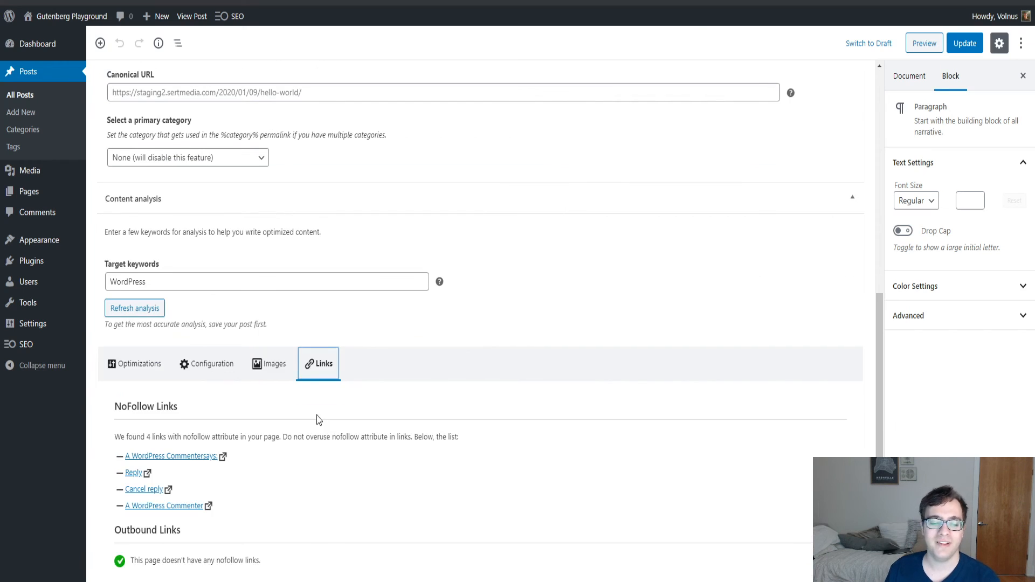
{"action": "scroll", "coordinate": [318, 419], "scroll_direction": "down", "scroll_amount": 1}
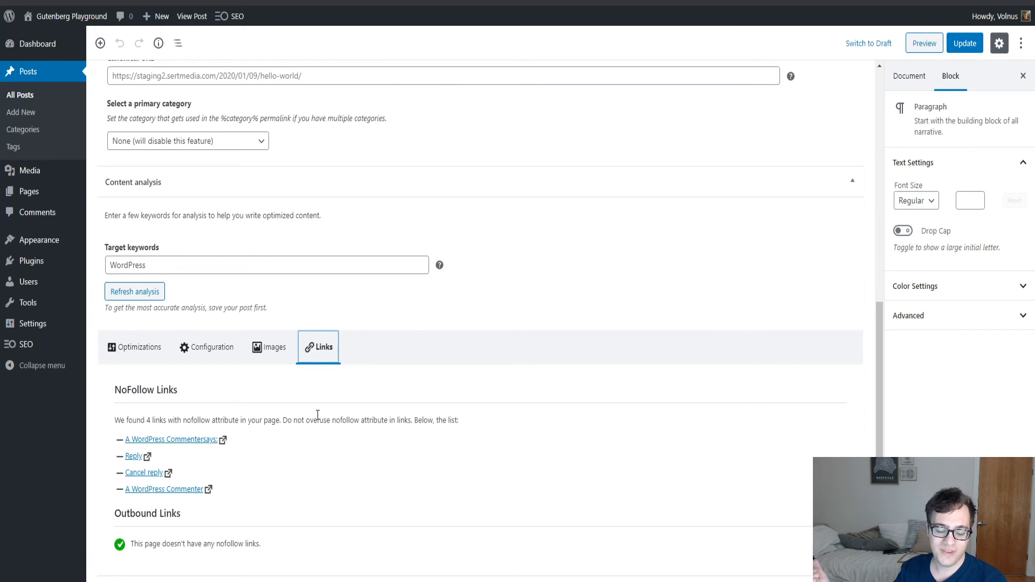
{"action": "scroll", "coordinate": [331, 369], "scroll_direction": "up", "scroll_amount": 1}
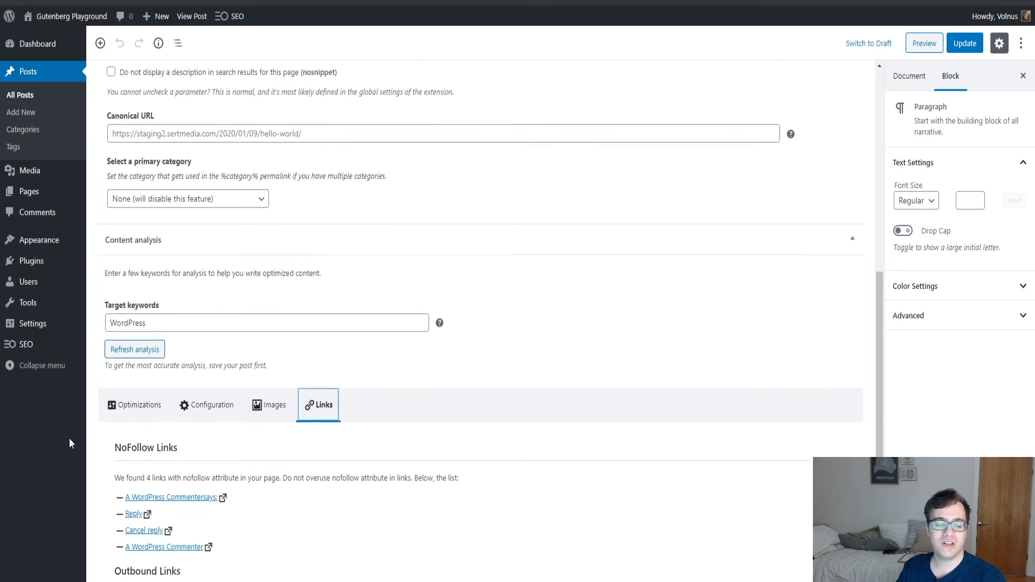
Step: Return to the content analysis optimization checks and update the Hello world! post to save its SEO settings
{"action": "left_click", "coordinate": [143, 411]}
{"action": "scroll", "coordinate": [144, 415], "scroll_direction": "down", "scroll_amount": 3}
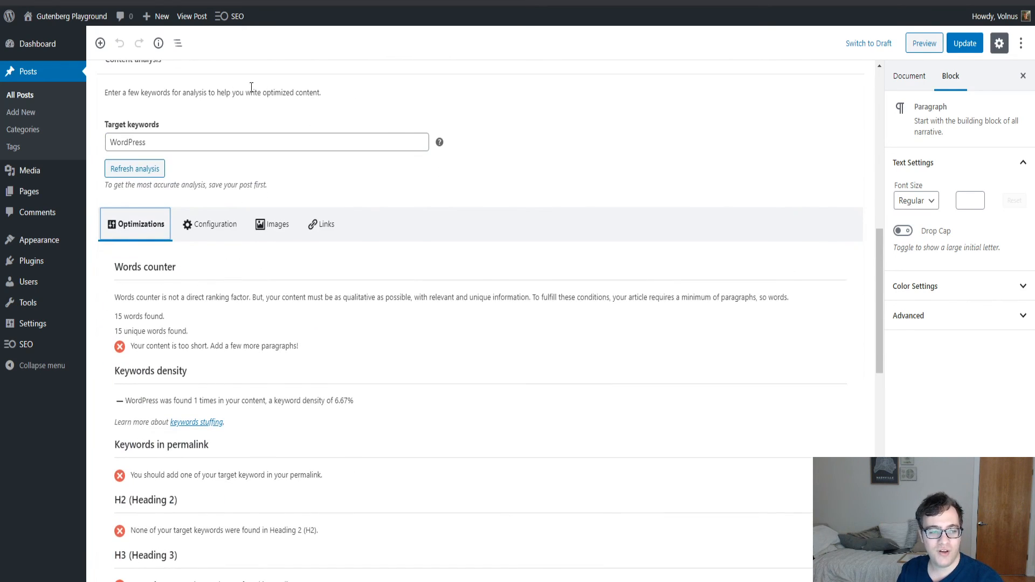
{"action": "scroll", "coordinate": [294, 293], "scroll_direction": "down", "scroll_amount": 6}
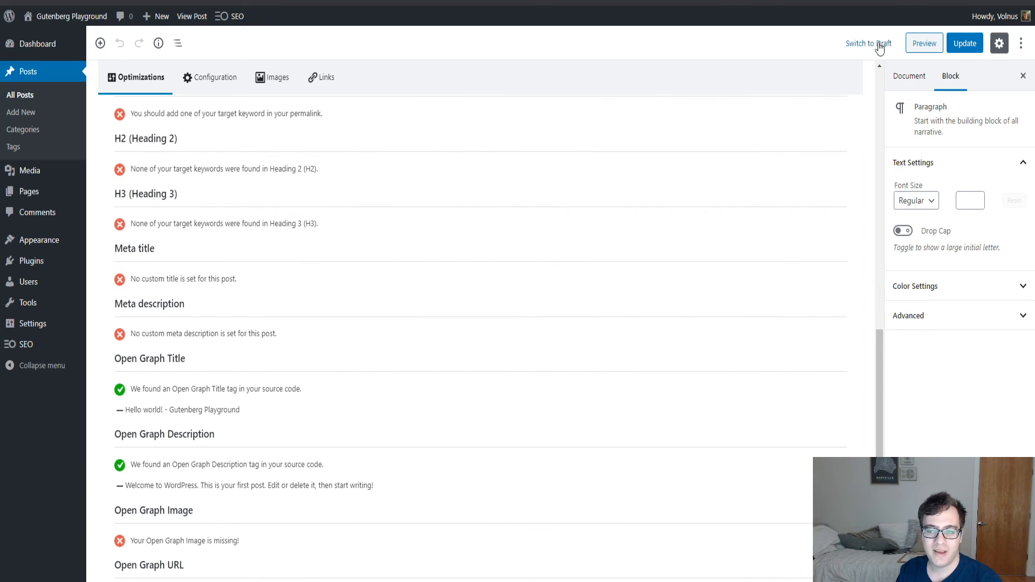
{"action": "left_click", "coordinate": [968, 43]}
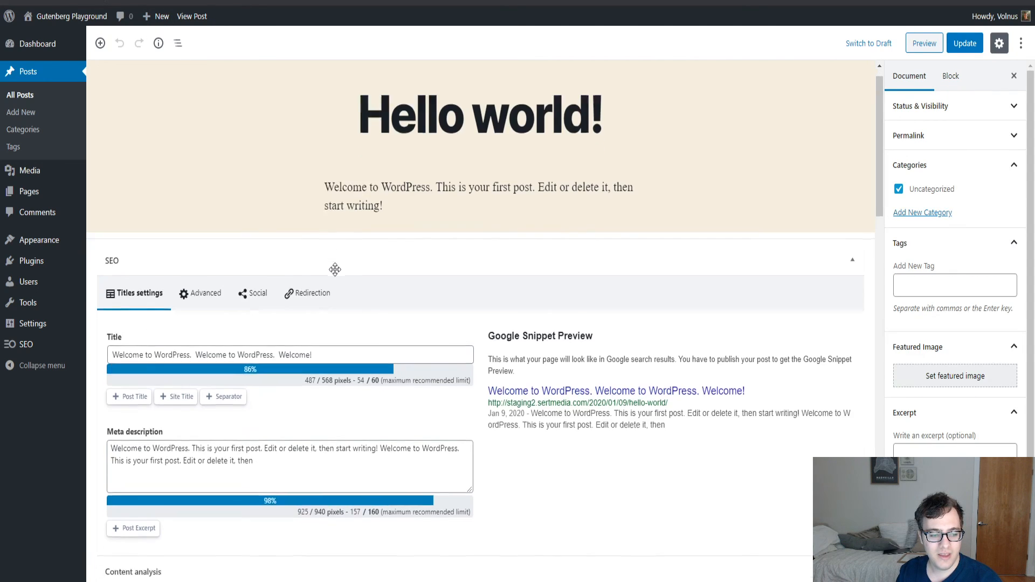
Step: Examine the refreshed meta title, meta description, Open Graph and Twitter checks against the target keyword WordPress
{"action": "scroll", "coordinate": [334, 269], "scroll_direction": "down", "scroll_amount": 10}
{"action": "left_click_drag", "start_coordinate": [208, 424], "coordinate": [197, 408]}
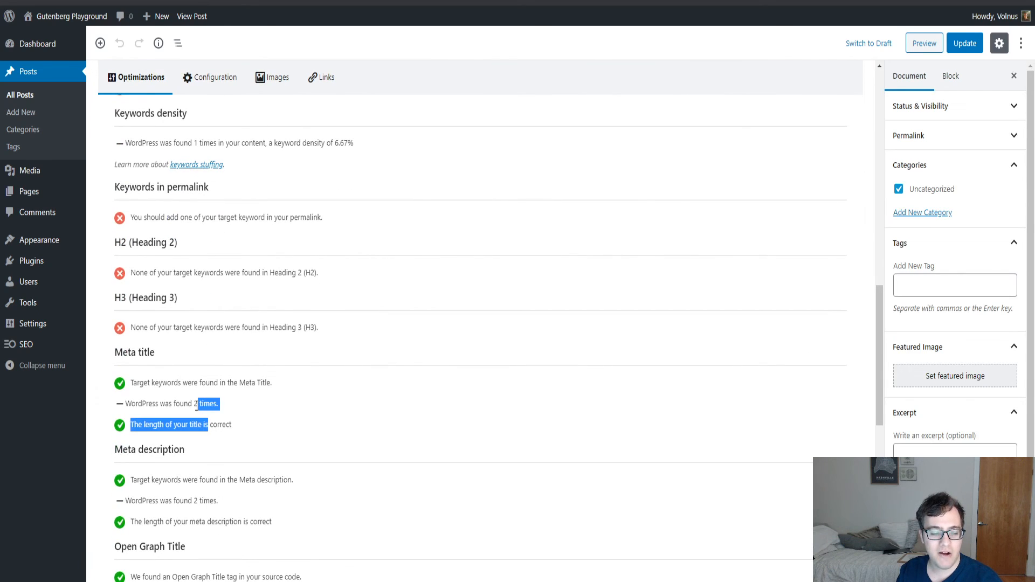
{"action": "scroll", "coordinate": [198, 408], "scroll_direction": "up", "scroll_amount": 2}
{"action": "left_click", "coordinate": [262, 317]}
{"action": "scroll", "coordinate": [262, 317], "scroll_direction": "up", "scroll_amount": 3}
{"action": "double_click", "coordinate": [182, 122]}
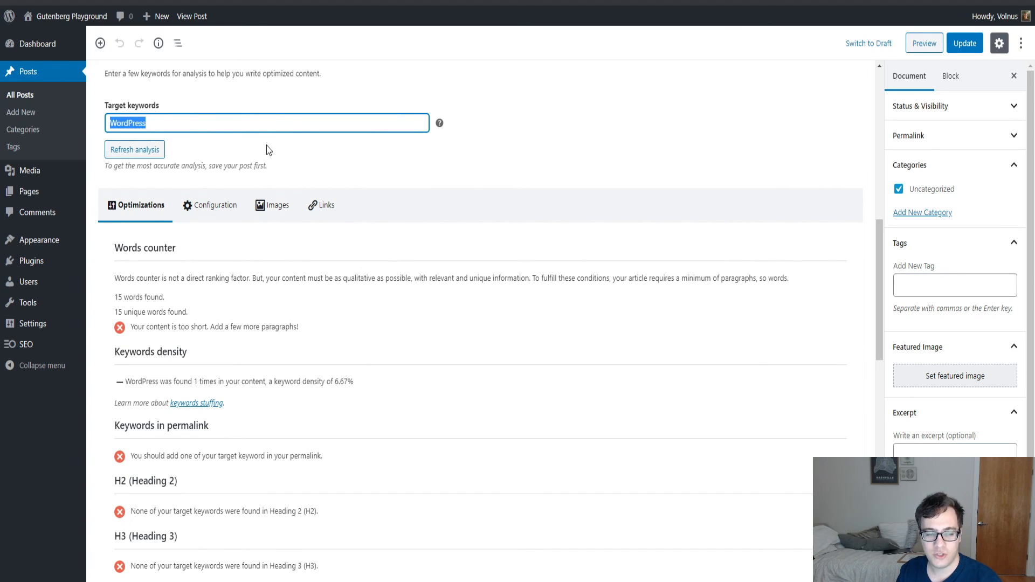
{"action": "left_click", "coordinate": [214, 119]}
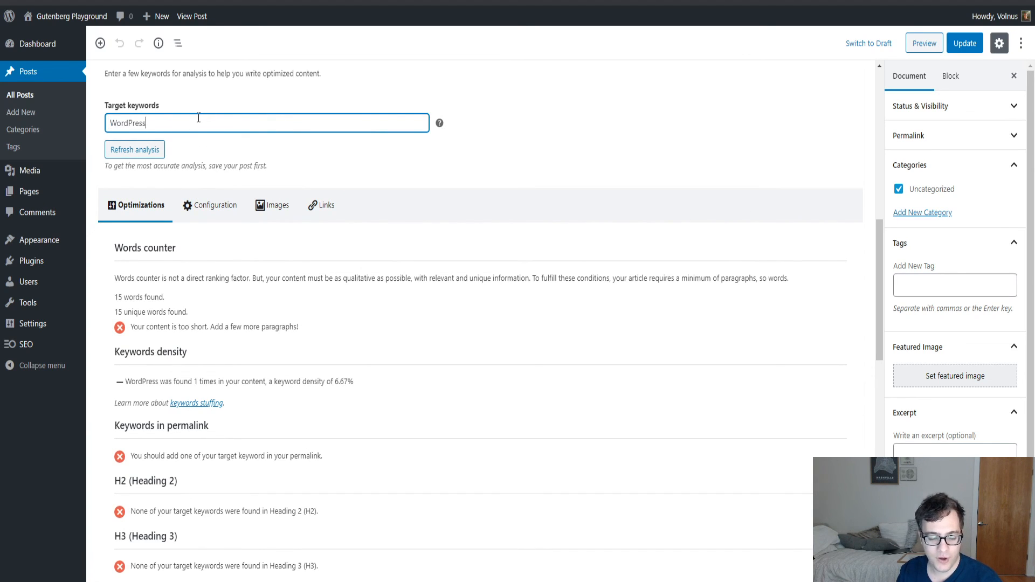
{"action": "scroll", "coordinate": [248, 294], "scroll_direction": "down", "scroll_amount": 13}
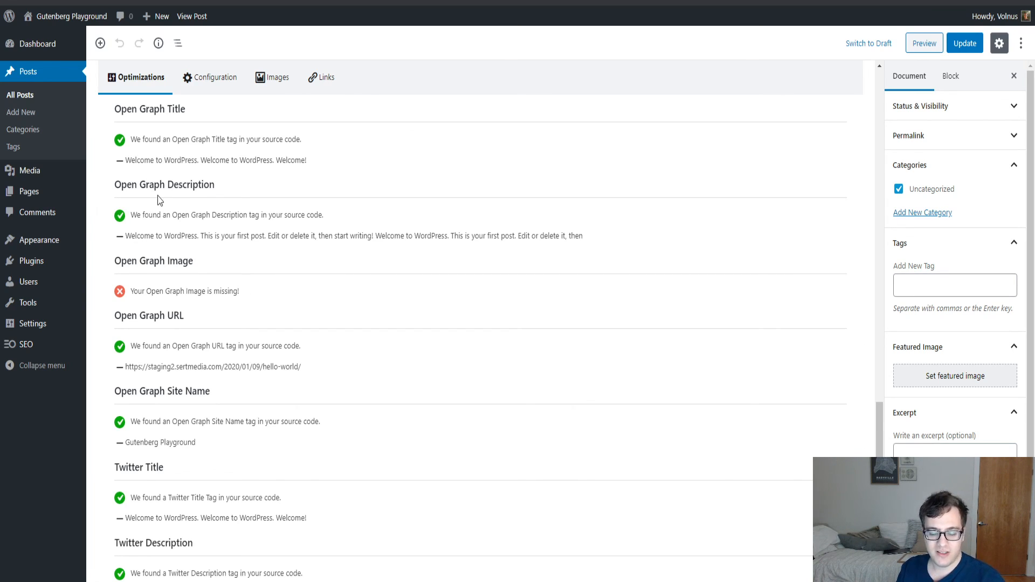
{"action": "scroll", "coordinate": [317, 305], "scroll_direction": "down", "scroll_amount": 2}
{"action": "scroll", "coordinate": [307, 284], "scroll_direction": "up", "scroll_amount": 18}
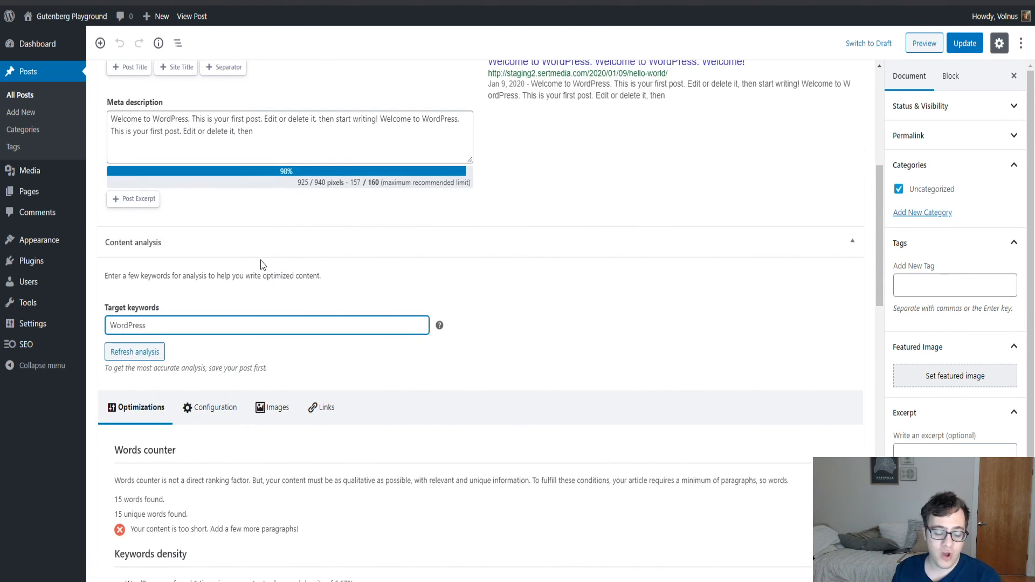
{"action": "scroll", "coordinate": [224, 240], "scroll_direction": "up", "scroll_amount": 4}
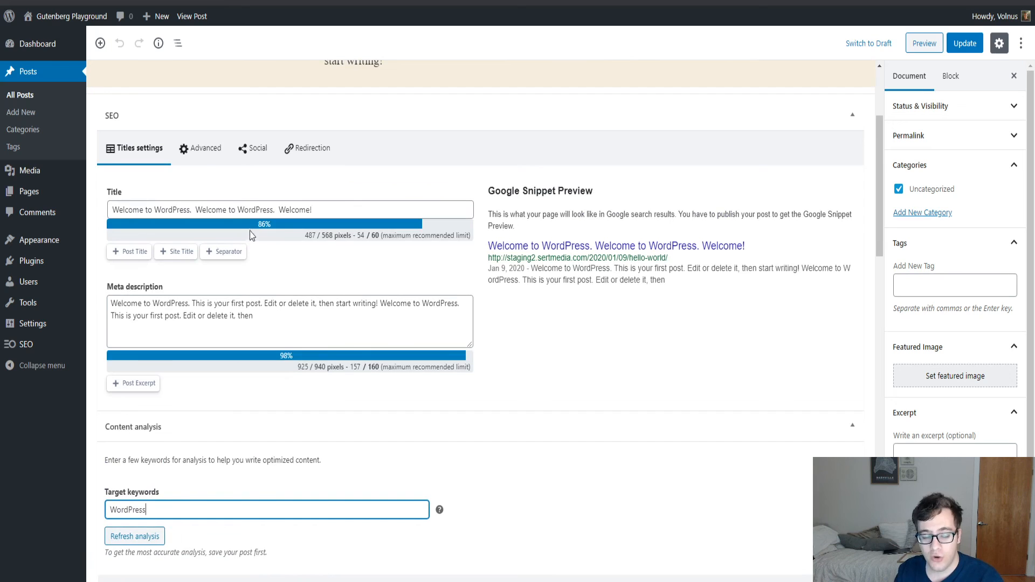
Step: Inspect the pixel and character length counters below the post's SEO title
{"action": "left_click", "coordinate": [372, 202]}
{"action": "key", "text": "ctrl+a"}
{"action": "left_click", "coordinate": [268, 151]}
{"action": "left_click", "coordinate": [294, 149]}
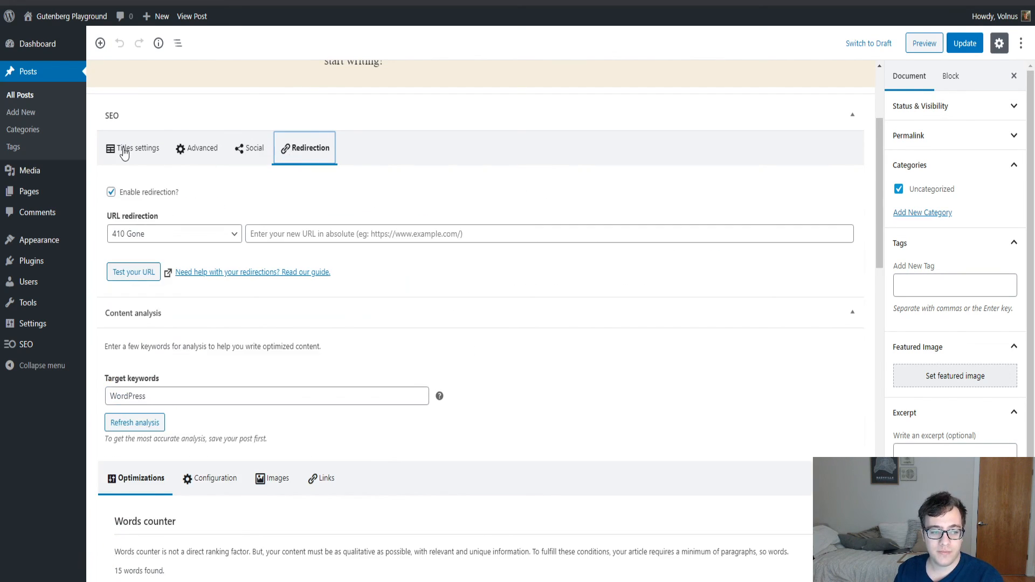
{"action": "left_click", "coordinate": [123, 150]}
{"action": "left_click", "coordinate": [304, 230]}
{"action": "left_click_drag", "start_coordinate": [381, 236], "coordinate": [324, 235]}
{"action": "left_click", "coordinate": [227, 238]}
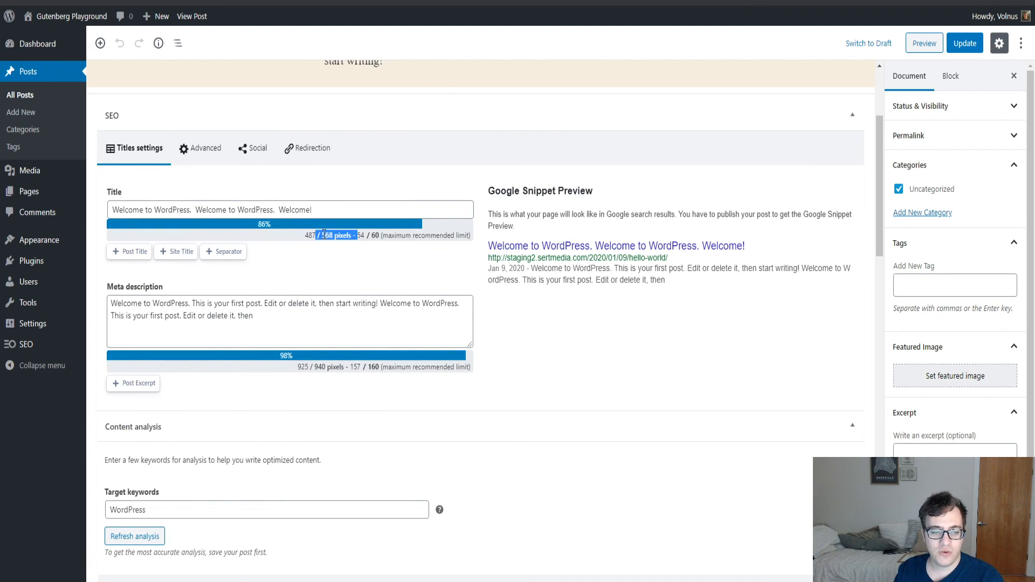
{"action": "double_click", "coordinate": [307, 233]}
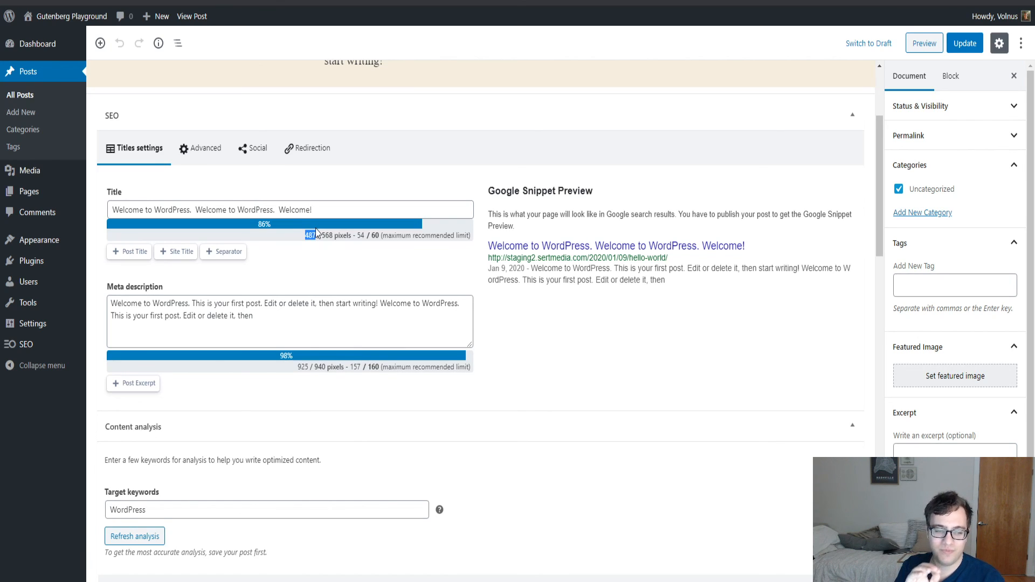
{"action": "left_click_drag", "start_coordinate": [379, 236], "coordinate": [357, 236]}
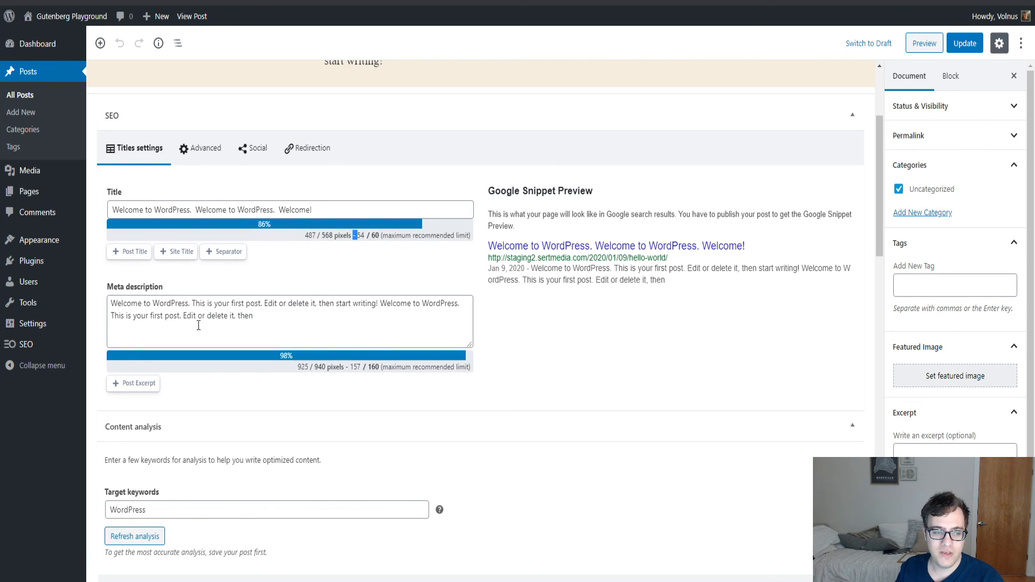
Step: Review the post's advanced robots options, Facebook and Twitter social fields, and redirection settings
{"action": "left_click", "coordinate": [200, 148]}
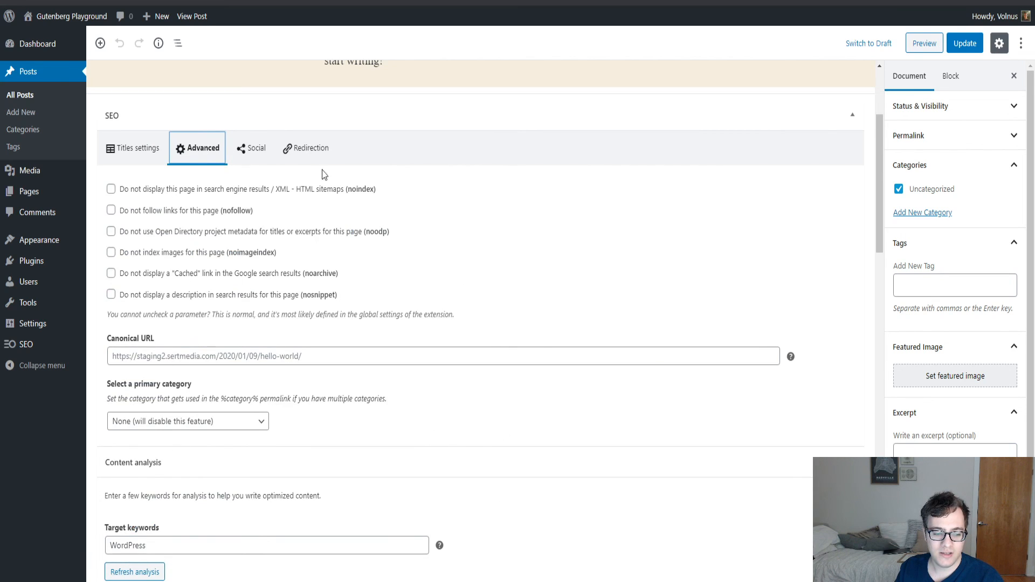
{"action": "scroll", "coordinate": [316, 164], "scroll_direction": "up", "scroll_amount": 1}
{"action": "left_click", "coordinate": [252, 210]}
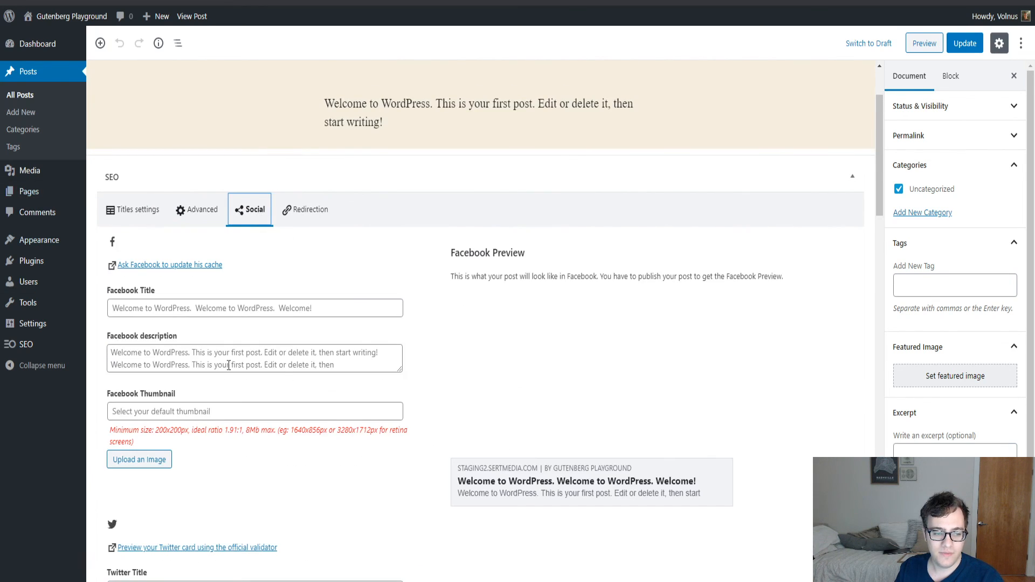
{"action": "scroll", "coordinate": [402, 307], "scroll_direction": "down", "scroll_amount": 4}
{"action": "scroll", "coordinate": [307, 257], "scroll_direction": "up", "scroll_amount": 5}
{"action": "scroll", "coordinate": [312, 350], "scroll_direction": "down", "scroll_amount": 8}
{"action": "scroll", "coordinate": [318, 360], "scroll_direction": "up", "scroll_amount": 10}
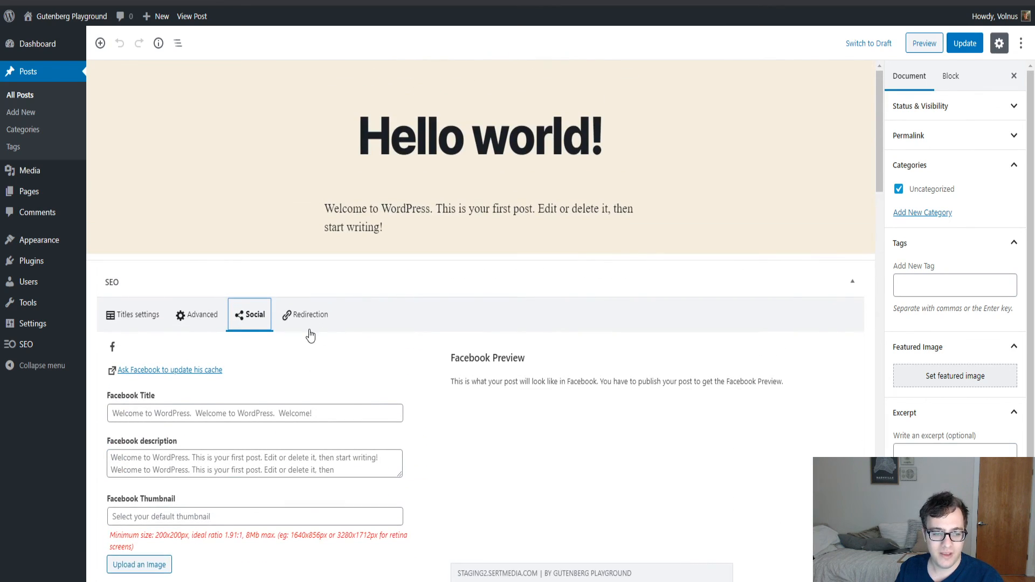
{"action": "left_click", "coordinate": [309, 318]}
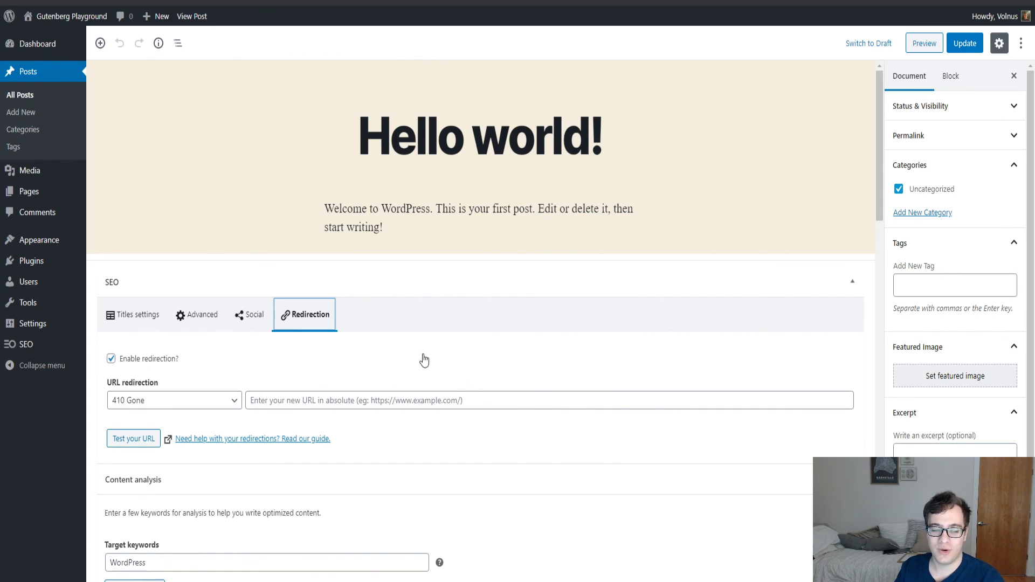
Step: Go back to the post's title settings and reread the full list of content analysis optimization results
{"action": "left_click", "coordinate": [141, 317]}
{"action": "scroll", "coordinate": [250, 354], "scroll_direction": "down", "scroll_amount": 7}
{"action": "scroll", "coordinate": [251, 361], "scroll_direction": "down", "scroll_amount": 3}
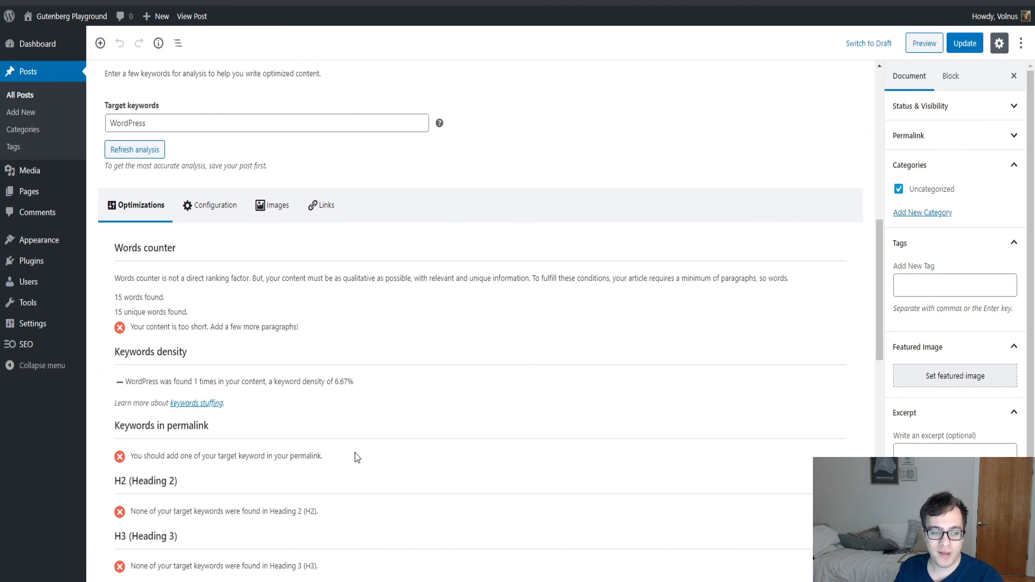
{"action": "scroll", "coordinate": [677, 307], "scroll_direction": "down", "scroll_amount": 14}
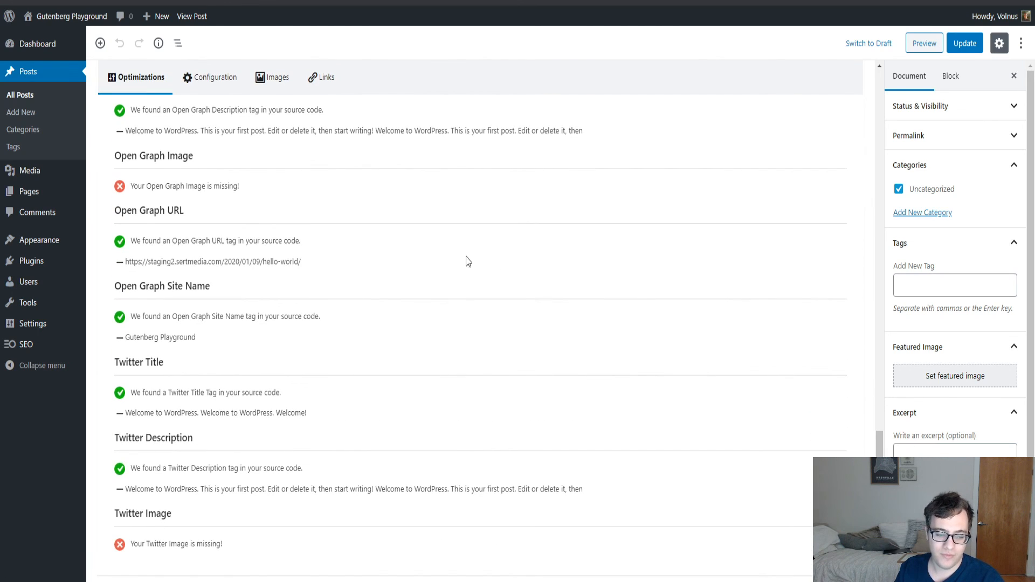
{"action": "scroll", "coordinate": [350, 254], "scroll_direction": "up", "scroll_amount": 11}
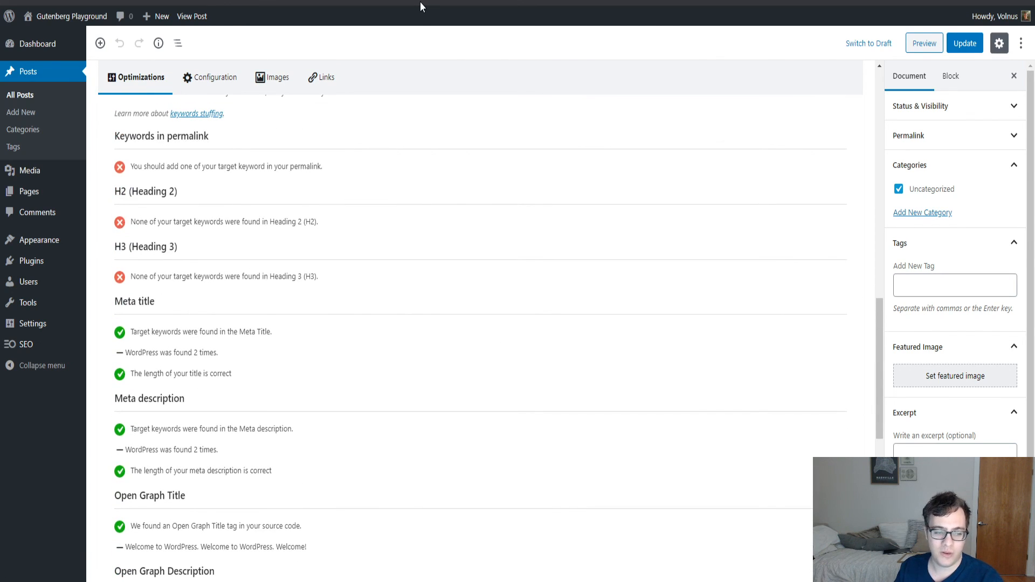
{"action": "scroll", "coordinate": [393, 258], "scroll_direction": "up", "scroll_amount": 6}
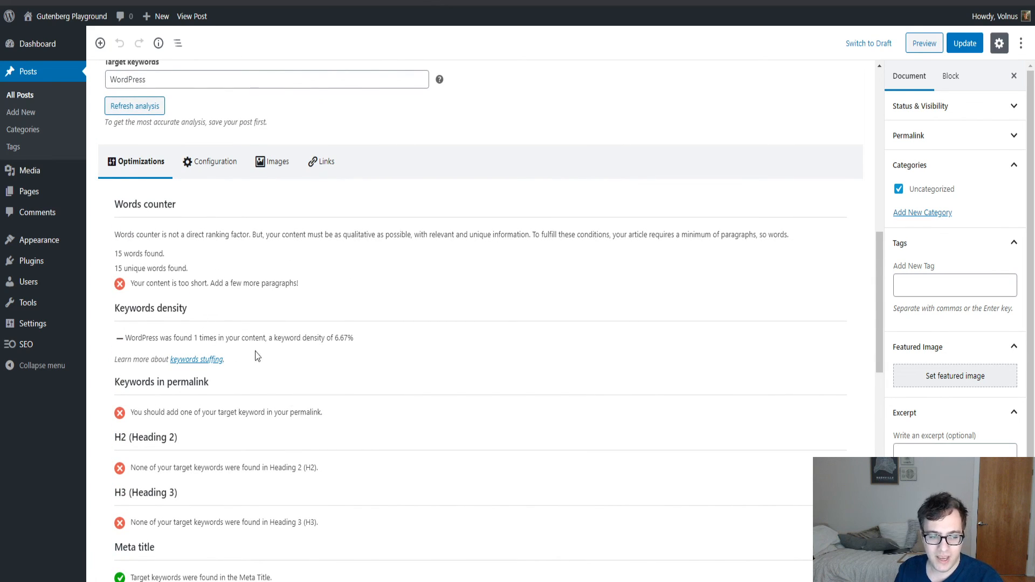
{"action": "scroll", "coordinate": [269, 301], "scroll_direction": "up", "scroll_amount": 3}
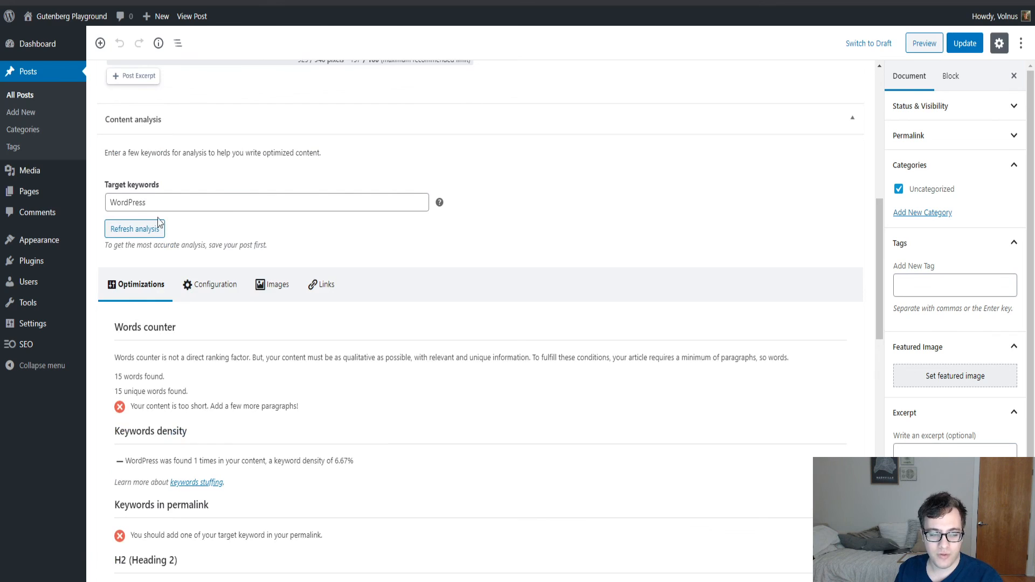